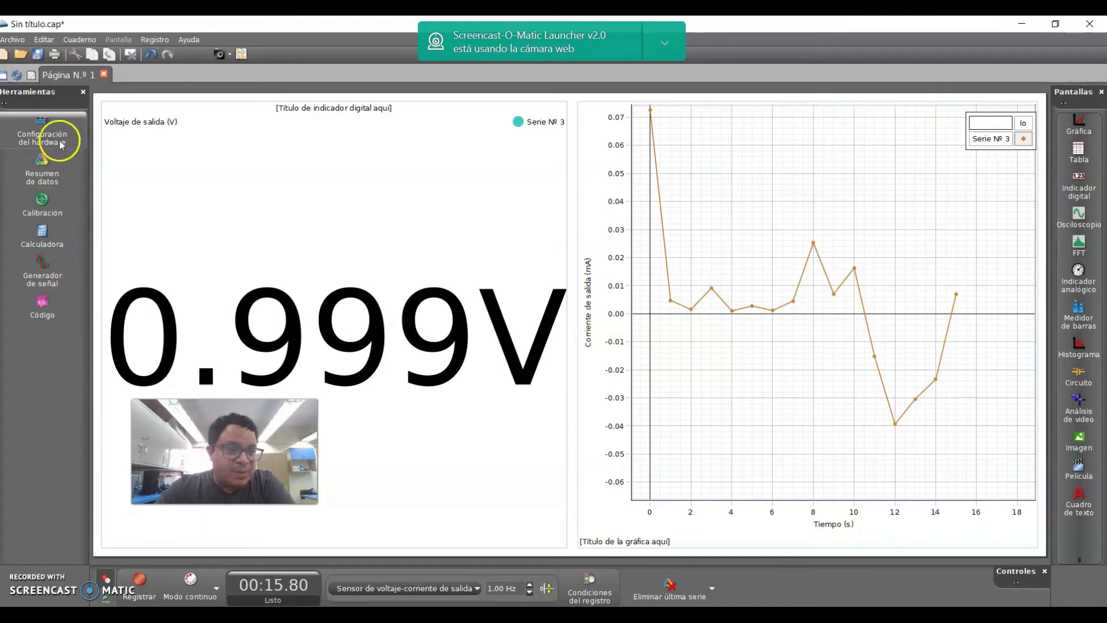
Step: Set the signal generator's 850 output 1 to 5 V DC and record a run of about 13 s at 1.00 Hz
click(58, 134)
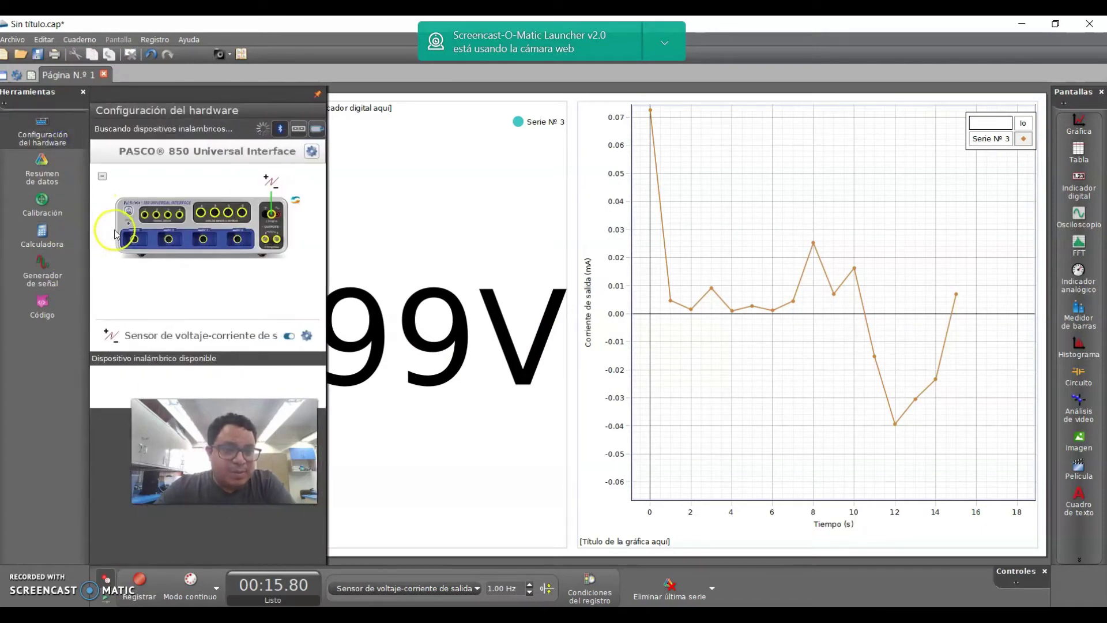
click(43, 134)
click(45, 271)
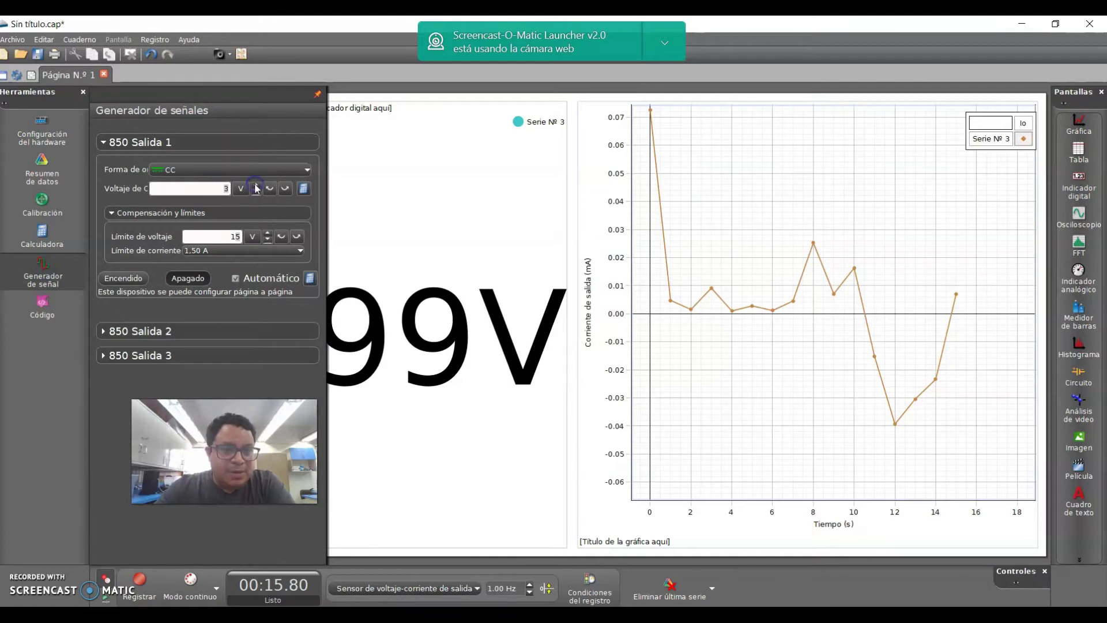
click(140, 582)
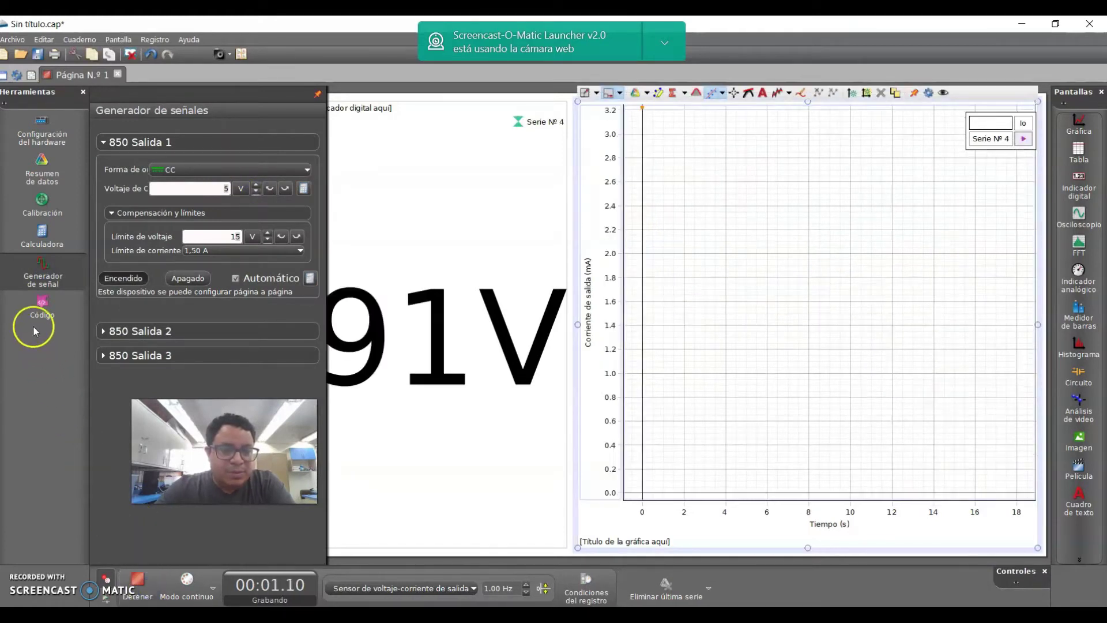
click(46, 283)
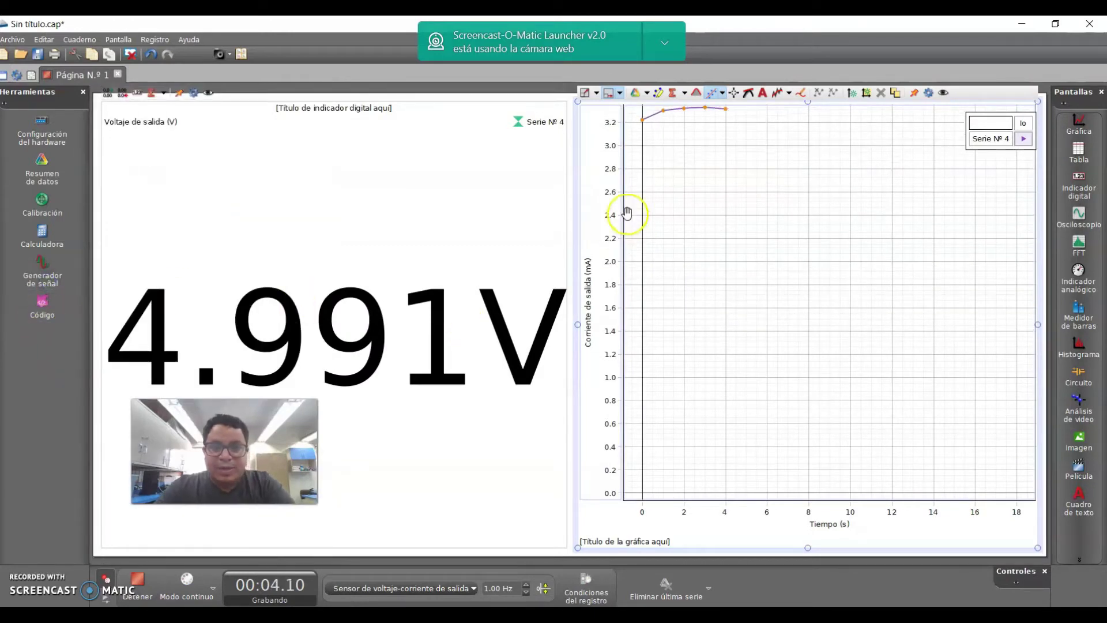
drag(610, 167, 610, 239)
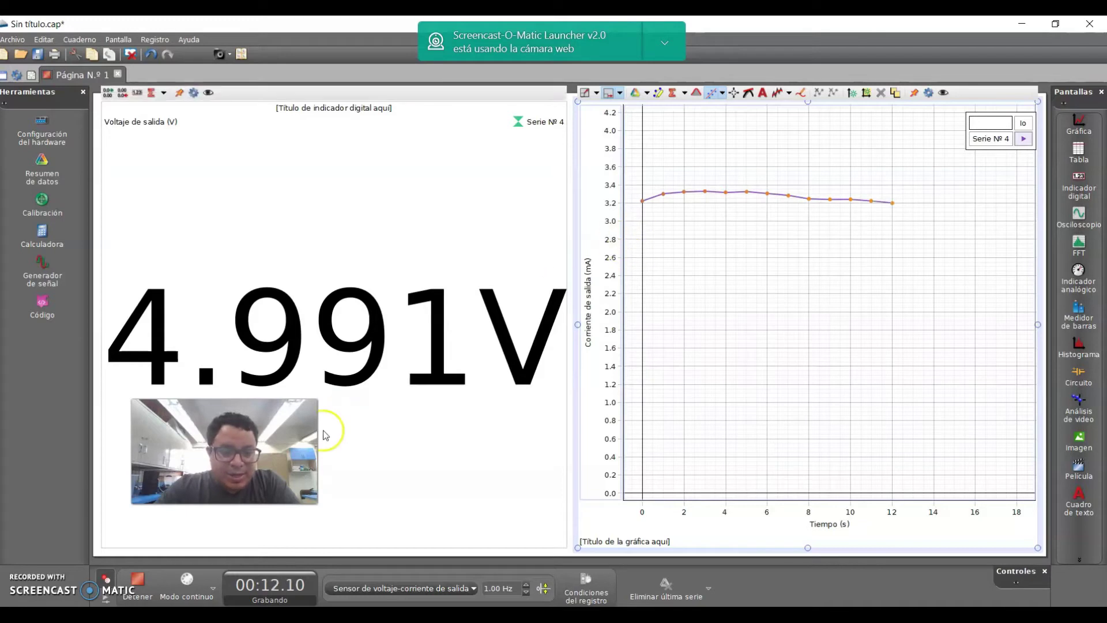
click(141, 578)
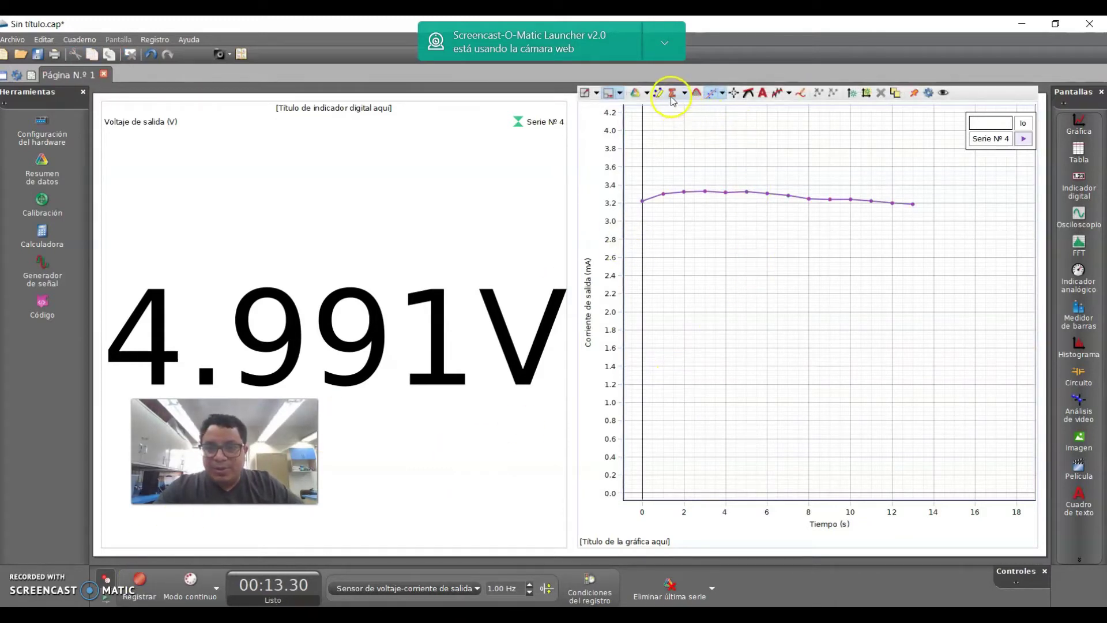
Step: Highlight all recorded points of series 4 on the current graph and display their mean
click(660, 93)
drag(693, 153, 677, 173)
drag(772, 204, 925, 203)
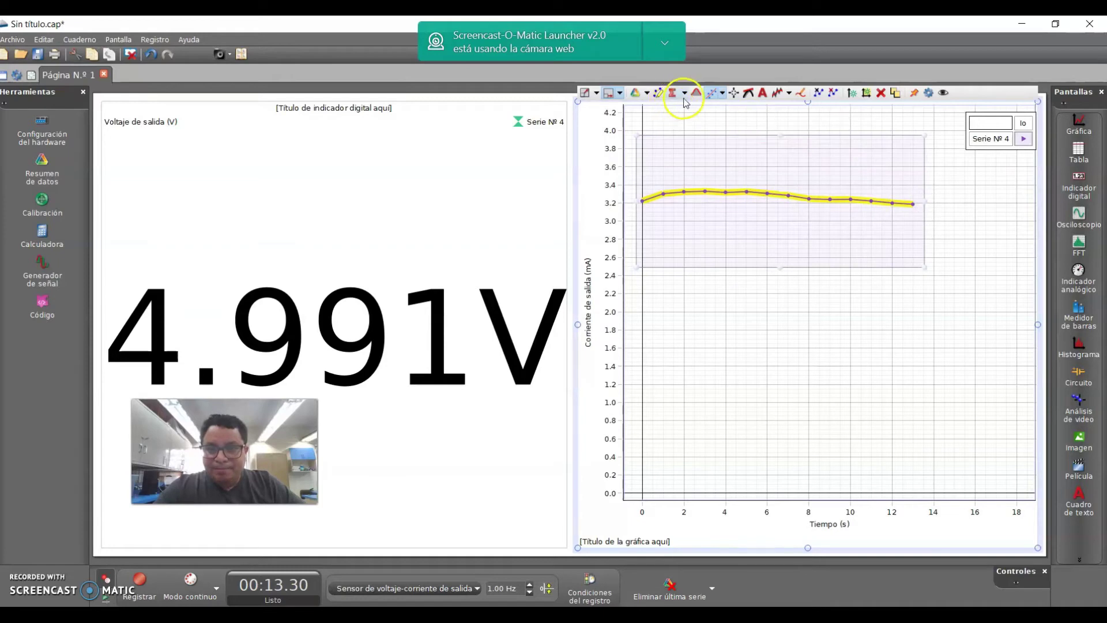
click(684, 92)
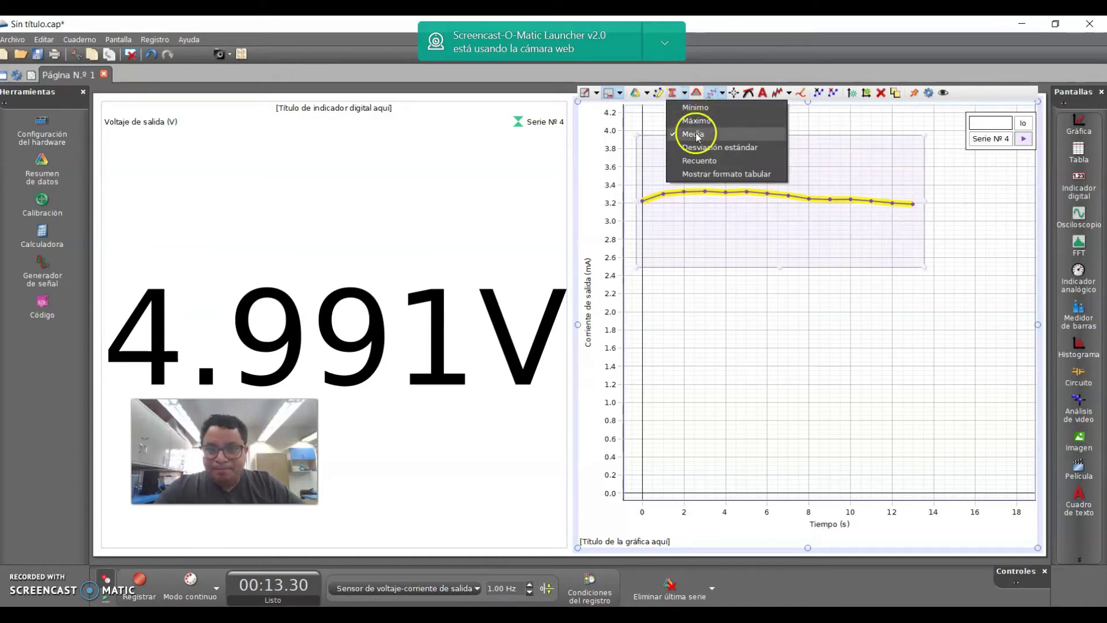
click(672, 94)
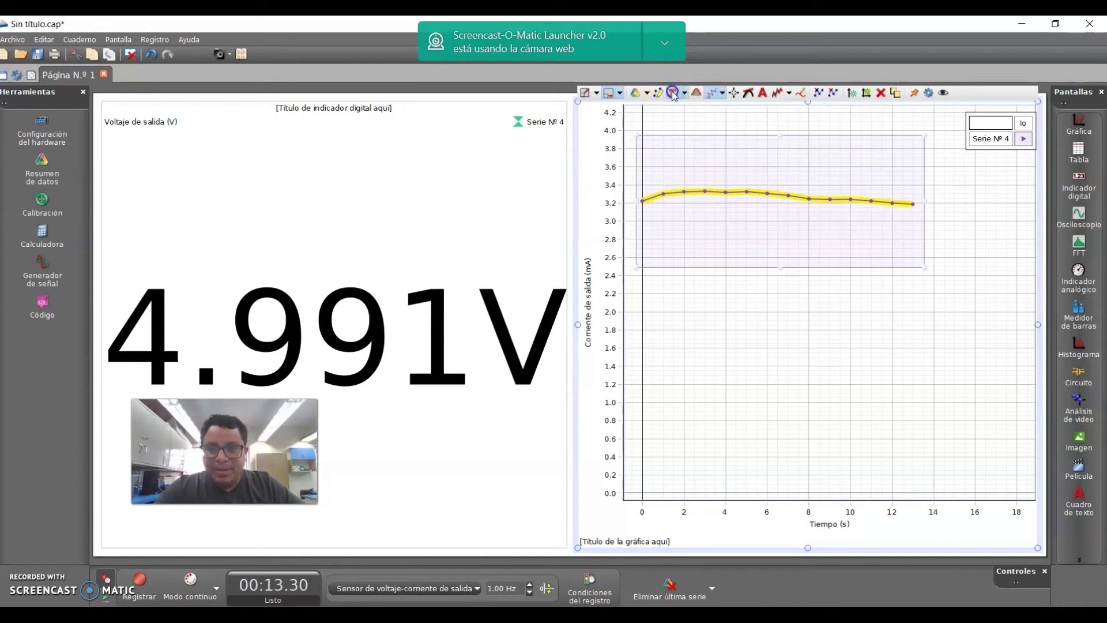
click(771, 350)
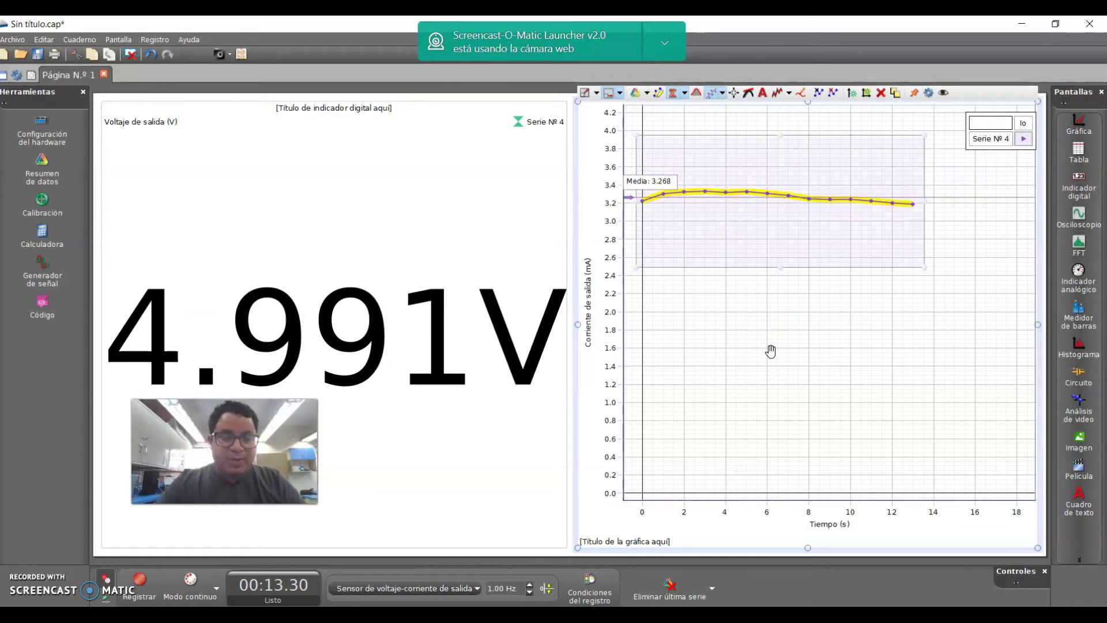
Step: Switch to Excel and enter the column headings "V (V)" in D3 and "I (mA)" in E3
key(alt+Tab)
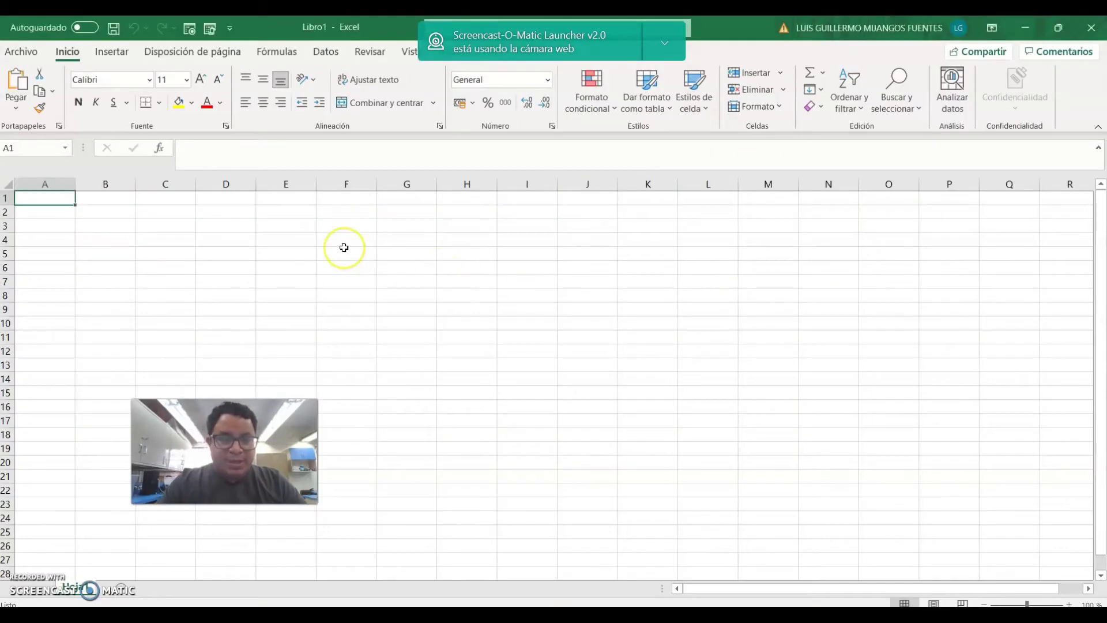
ctrl+scroll(344, 247, up, 2)
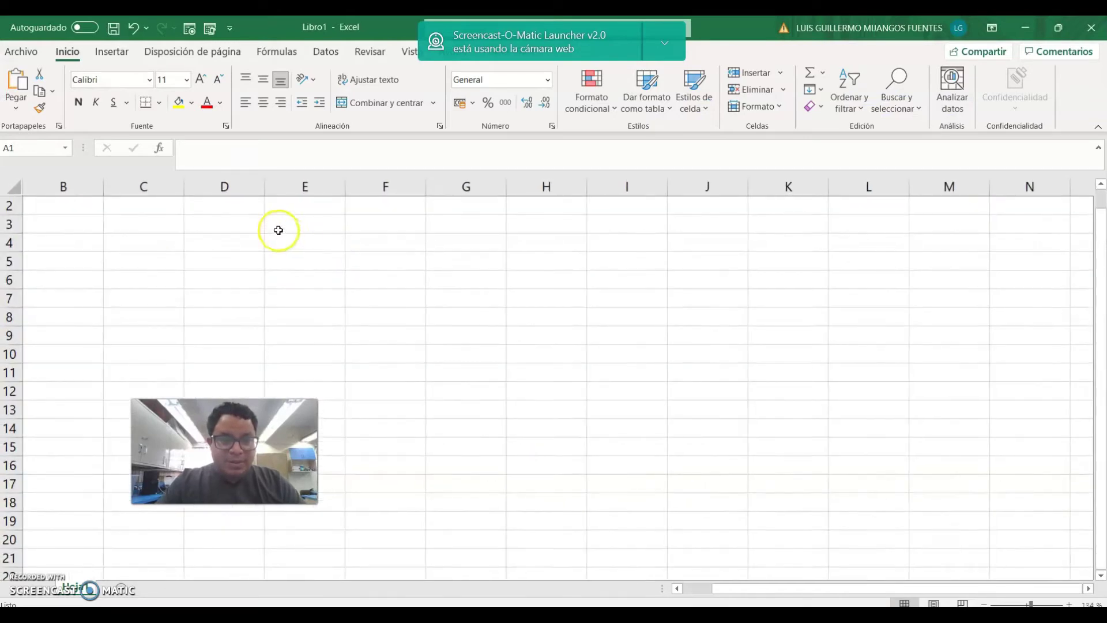
click(242, 220)
text(V (V)
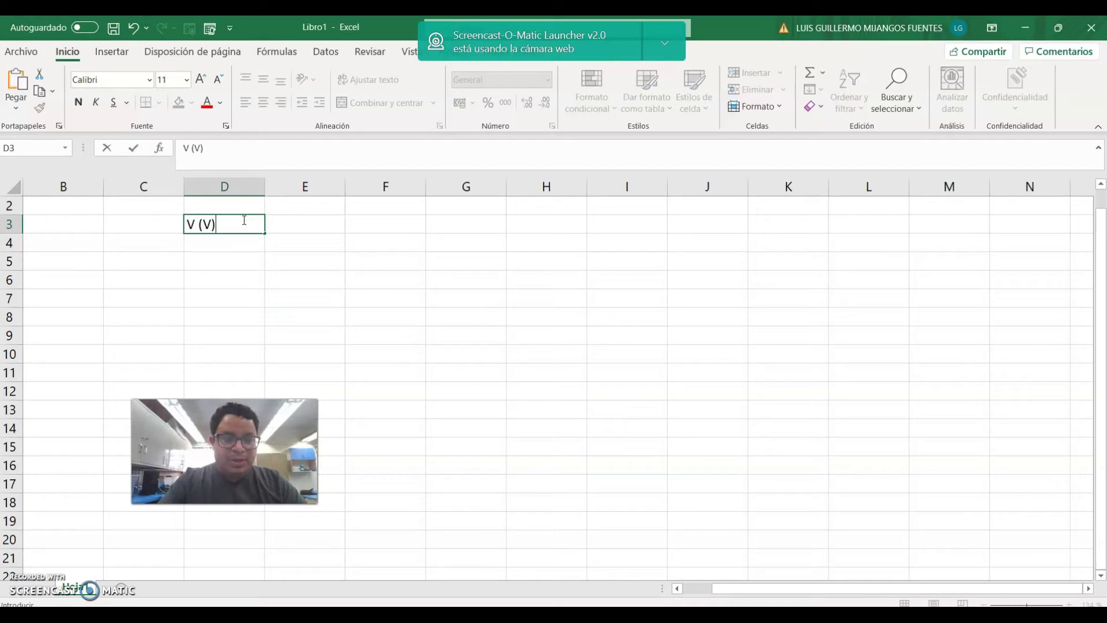
key(Tab)
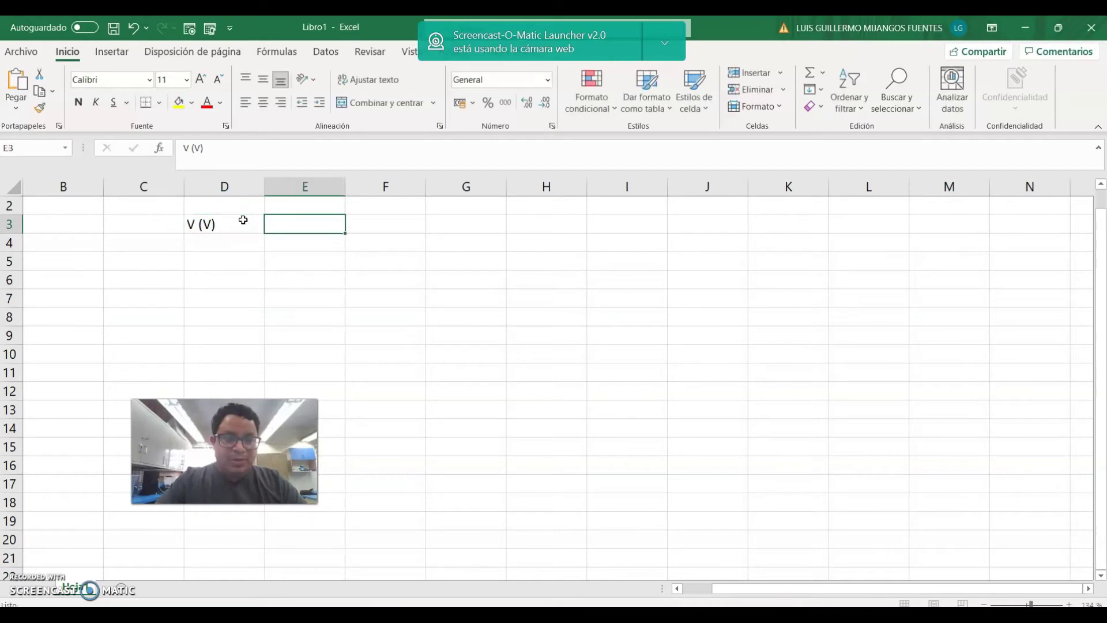
text(I (mA)
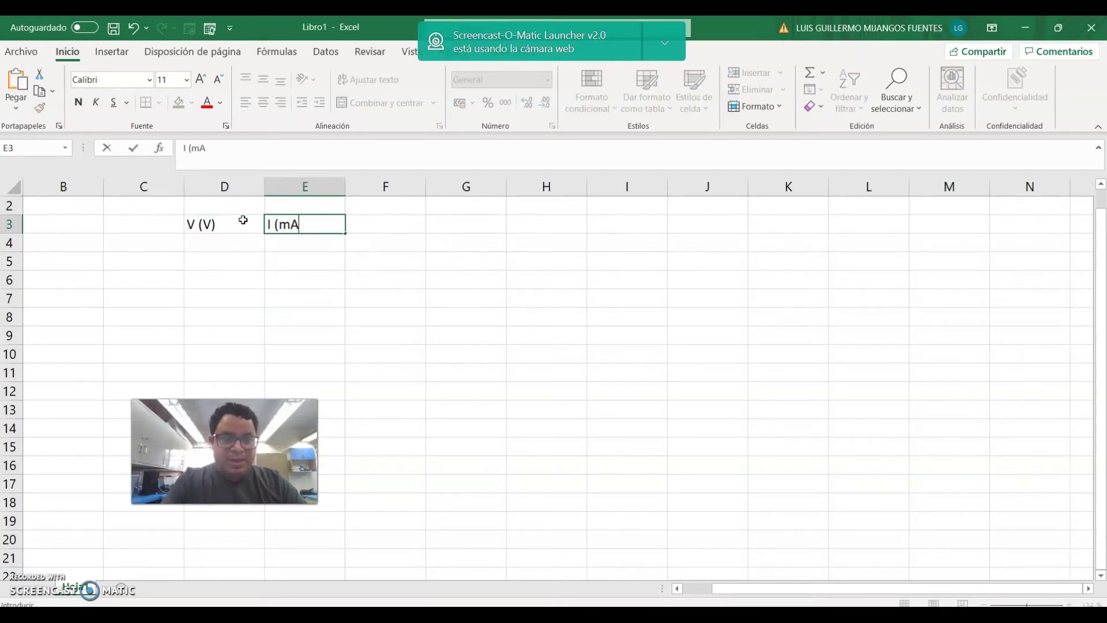
key(Return)
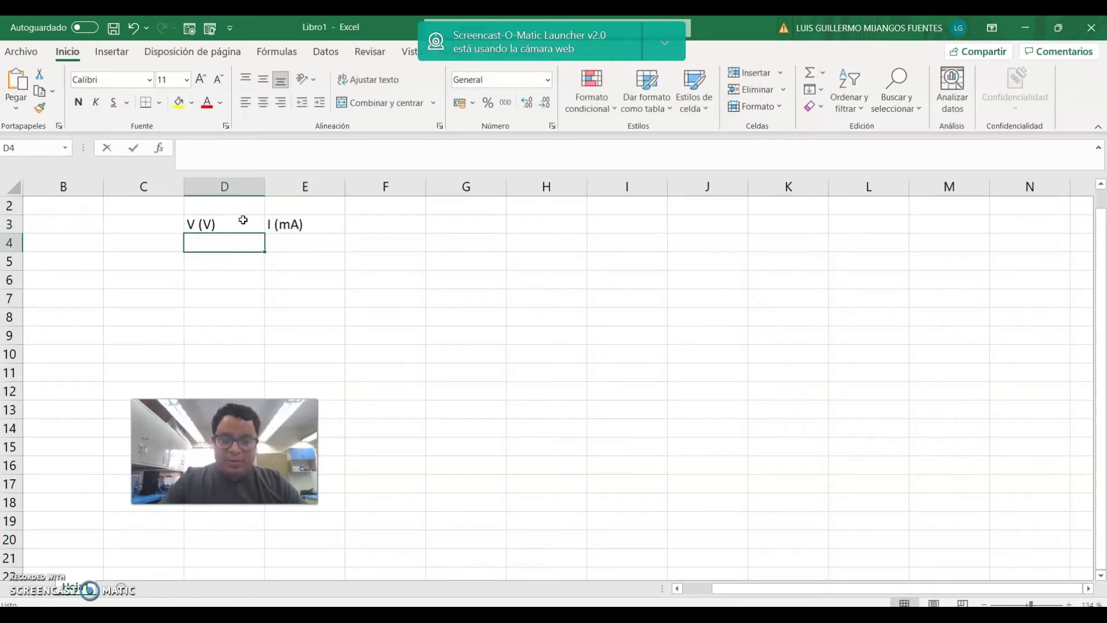
Step: Copy the first measurement from the Capstone displays into row 4: 4.991 in D4 and 3.268 in E4
text(4.9)
key(alt+Tab)
key(alt+Tab)
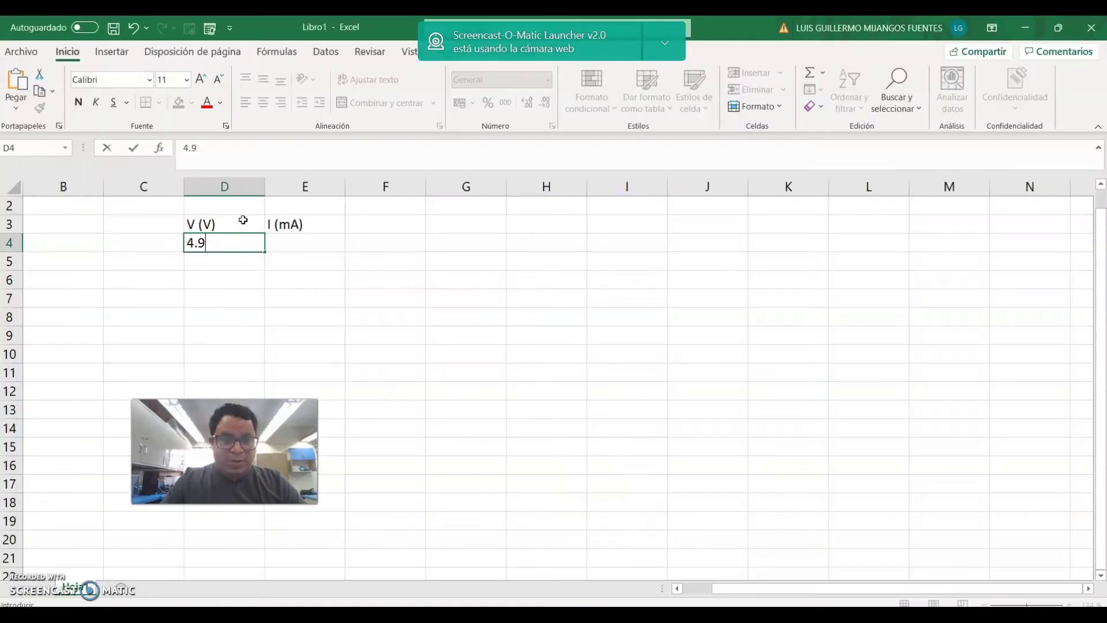
key(alt+Tab)
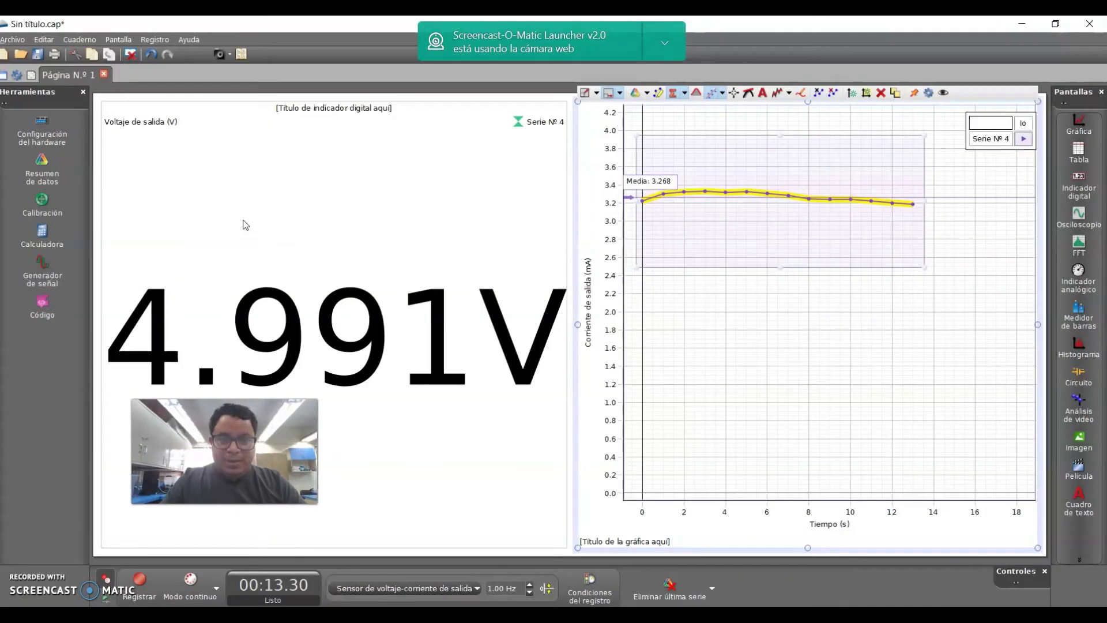
key(alt+Tab)
text(3.)
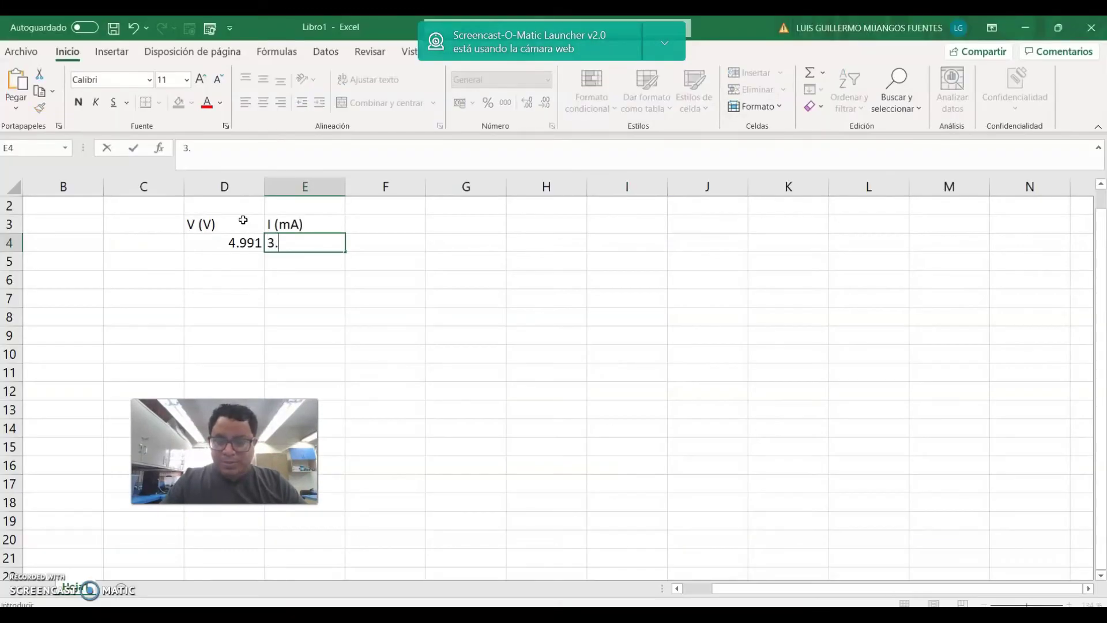
key(Return)
key(Left)
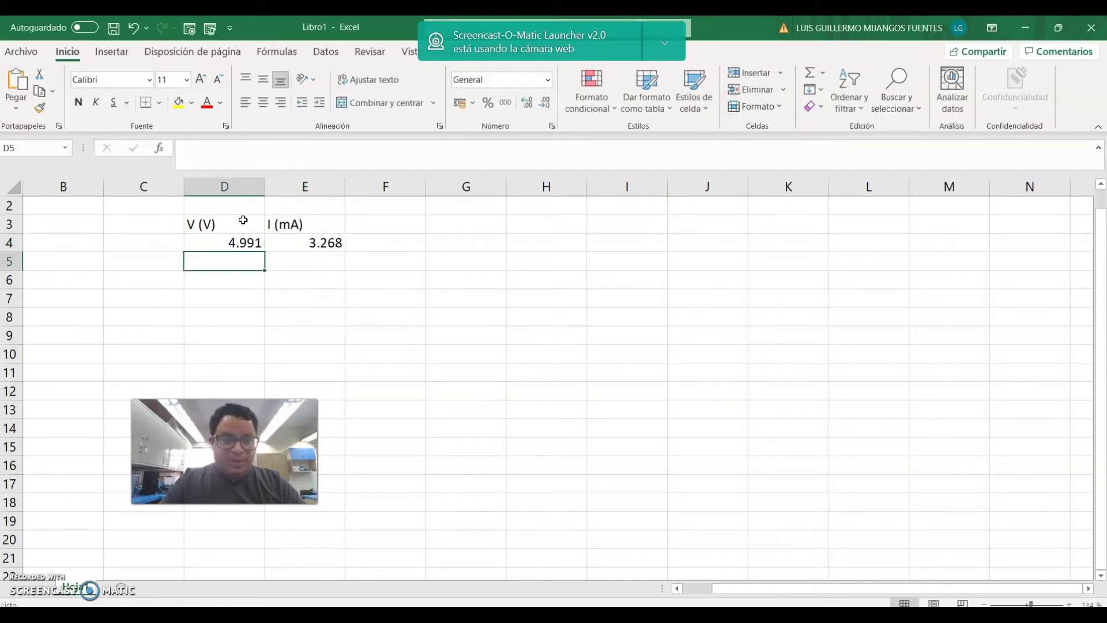
Step: Switch to PASCO Capstone, raise output 1's DC voltage to about 7 V, and record a run of about 15 s
key(alt+Tab)
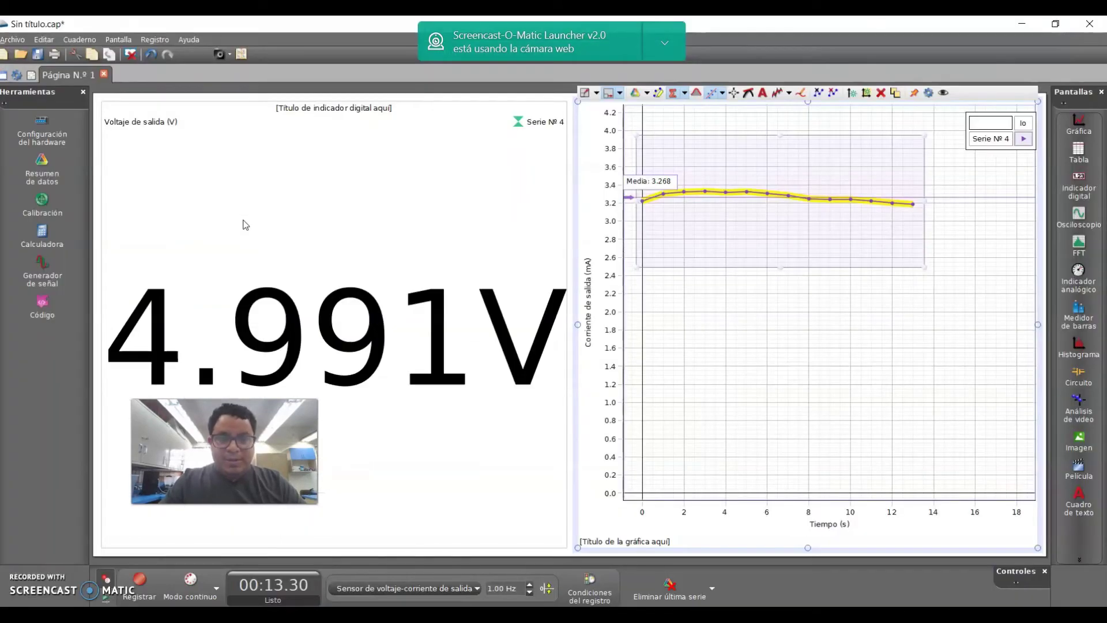
click(42, 271)
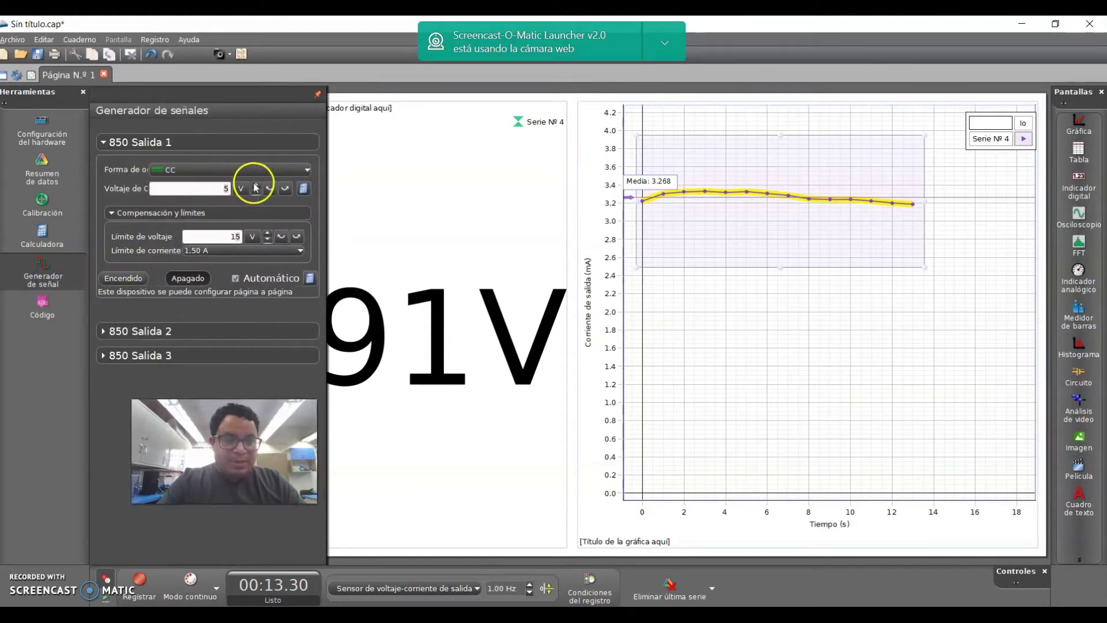
click(139, 580)
click(49, 274)
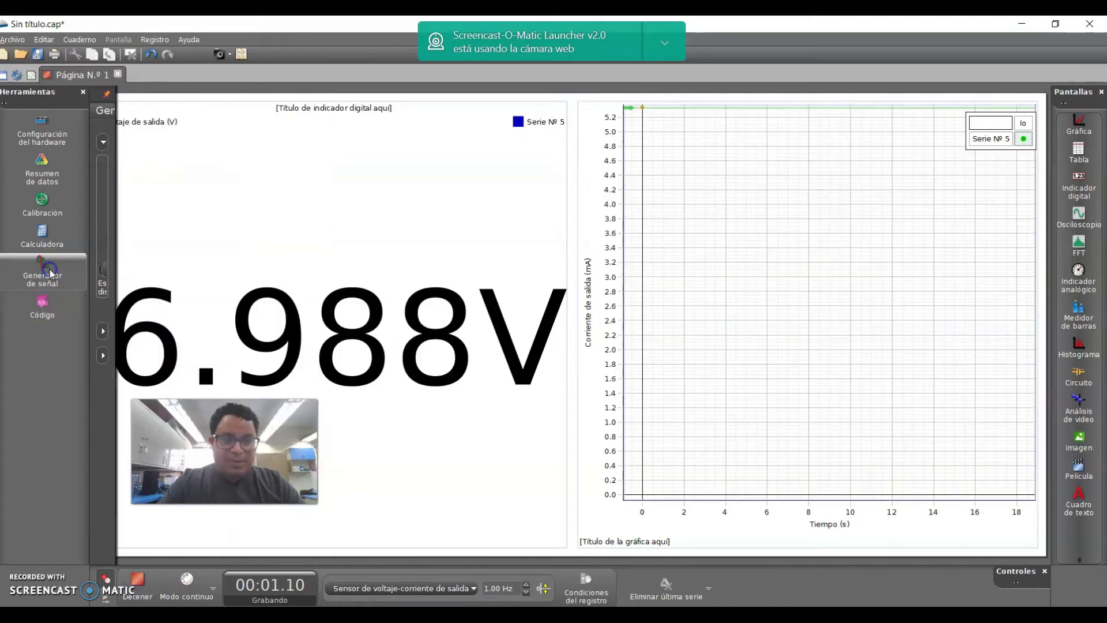
click(591, 178)
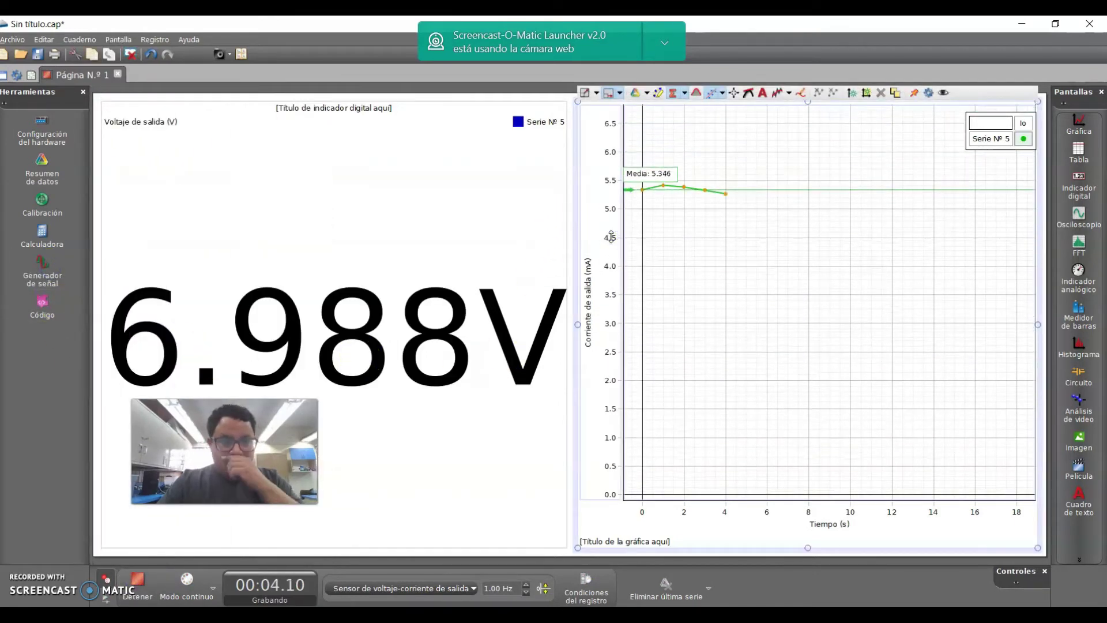
click(536, 344)
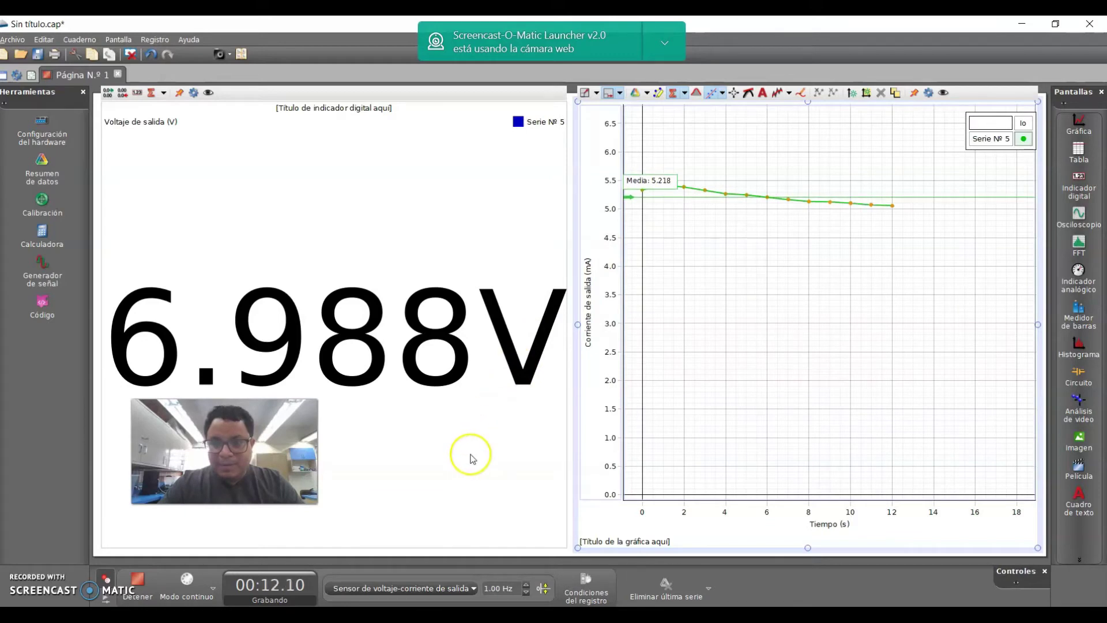
click(140, 581)
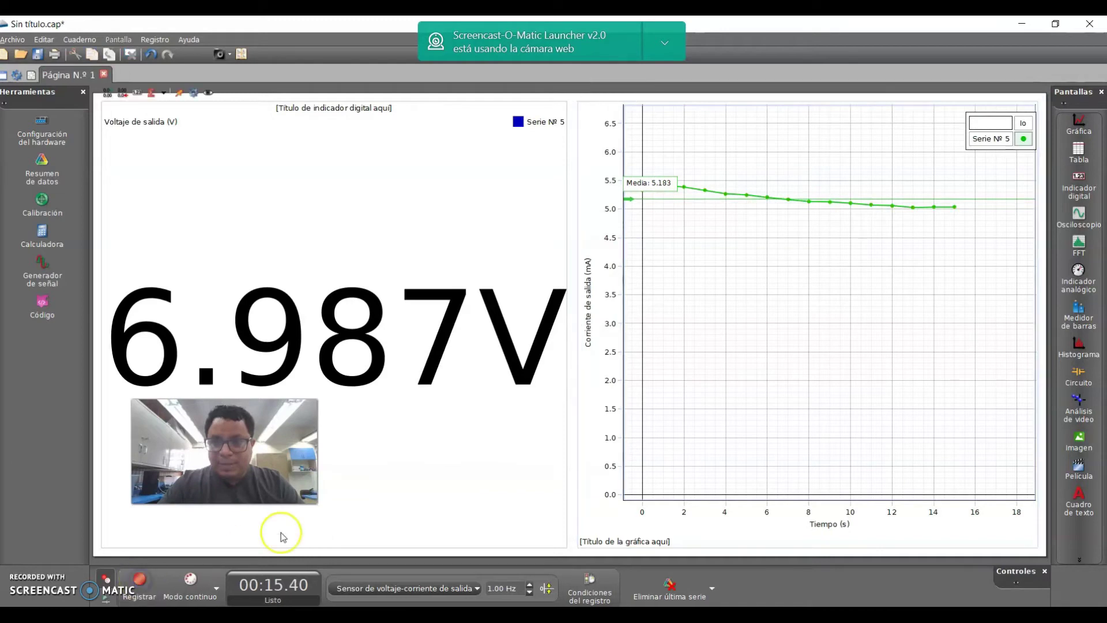
Step: Highlight the stable end of the series 5 current curve, from about 10 to 15 s, for the mean calculation
click(760, 123)
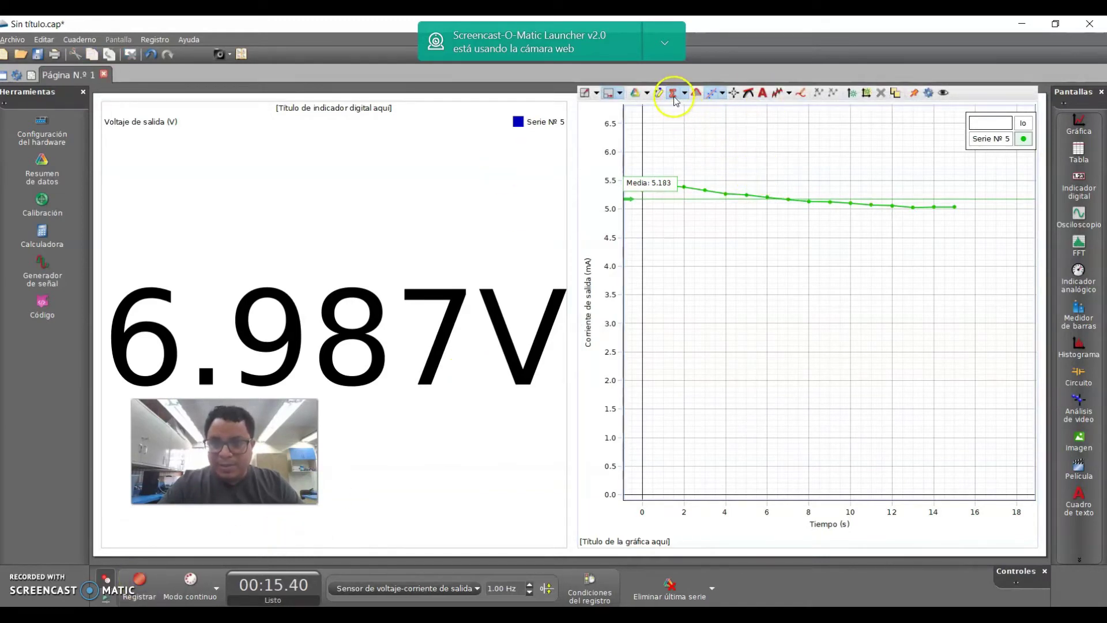
click(661, 96)
drag(711, 166, 893, 174)
click(767, 293)
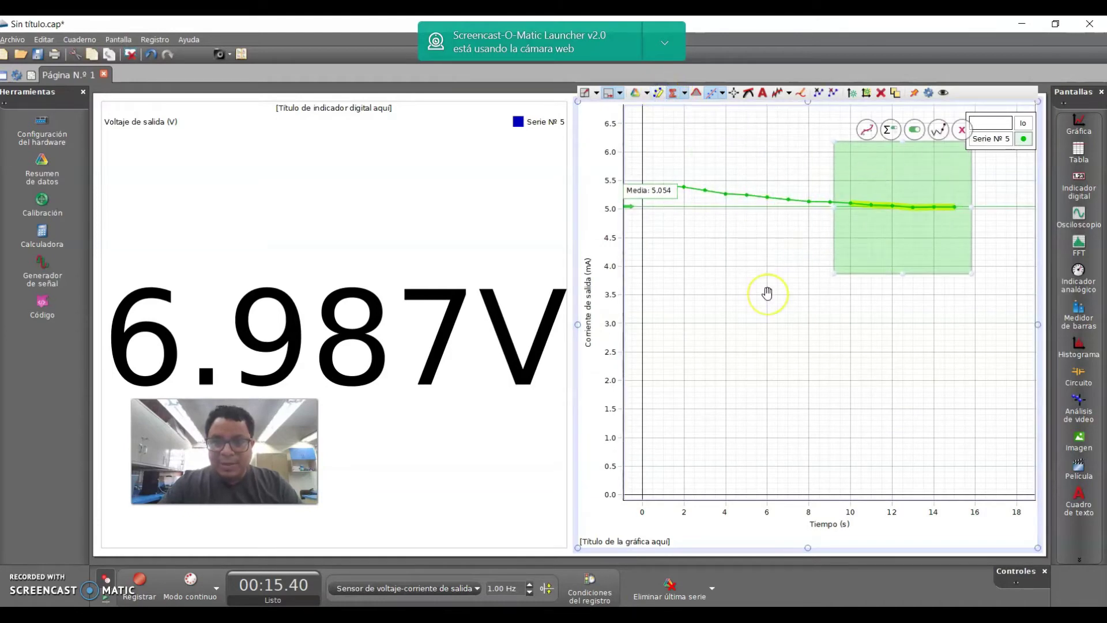
Step: Switch to Excel and enter the second measurement in row 5: 6.987 in D5 and 5.054 in E5
key(alt+Tab)
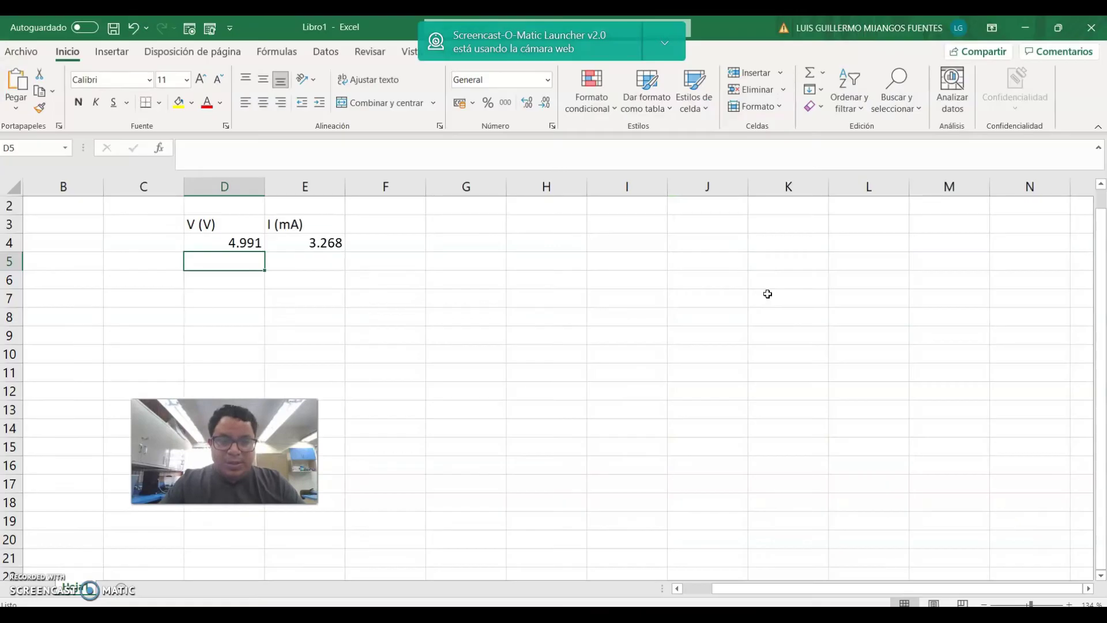
text(6.987)
key(Tab)
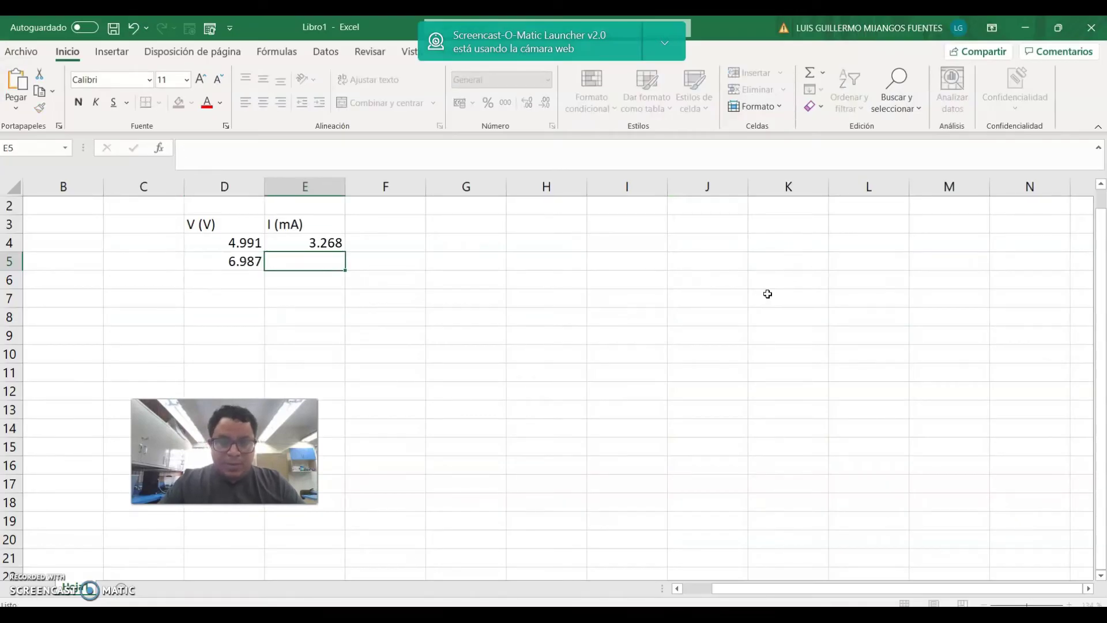
key(alt+Tab)
key(alt+Tab)
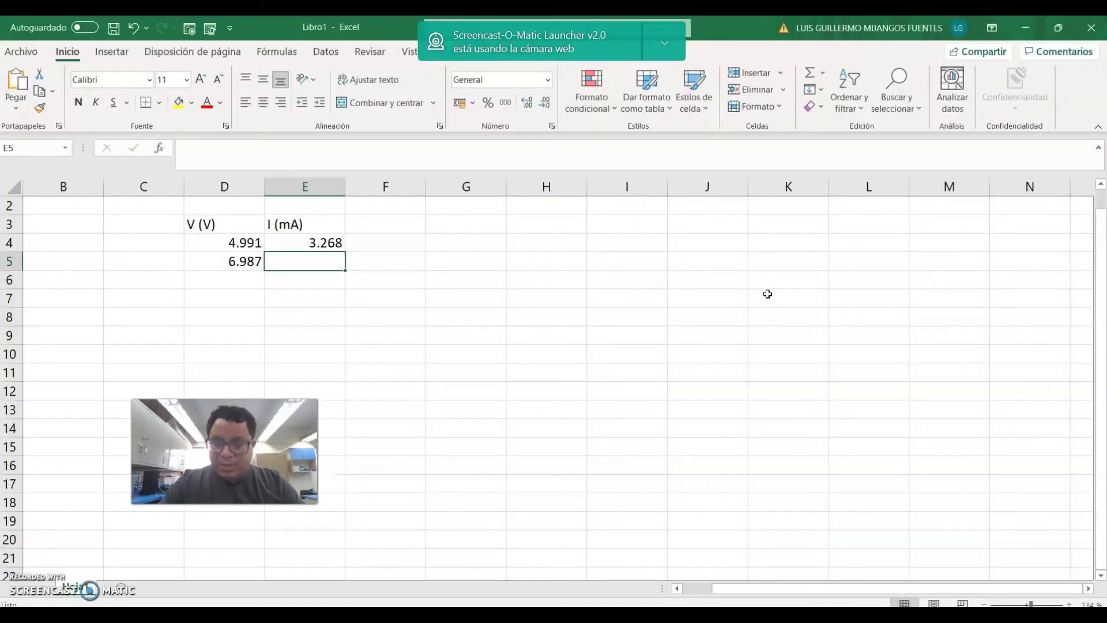
text(5.054)
key(Return)
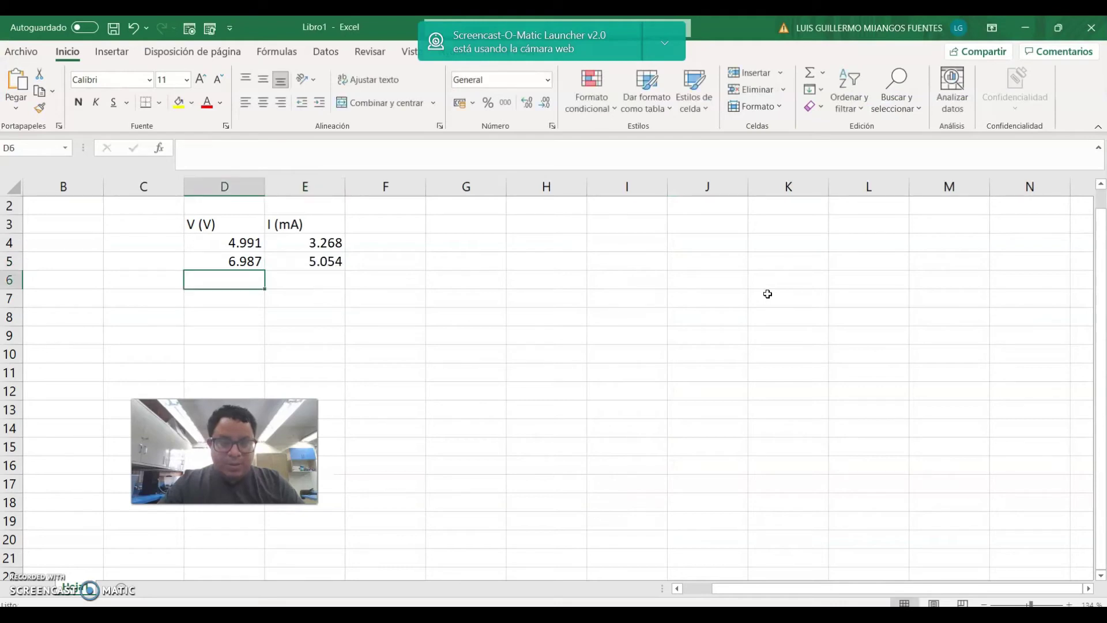
Step: Switch to PASCO Capstone, set output 1's DC voltage to 9 V, and start recording a new run
key(alt+Tab)
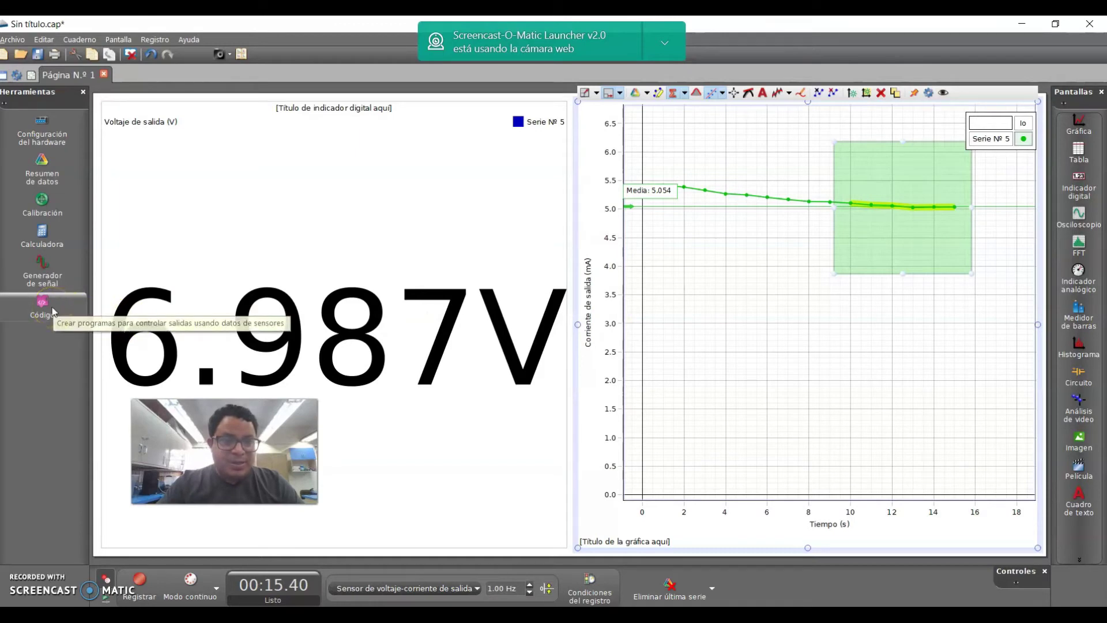
click(36, 271)
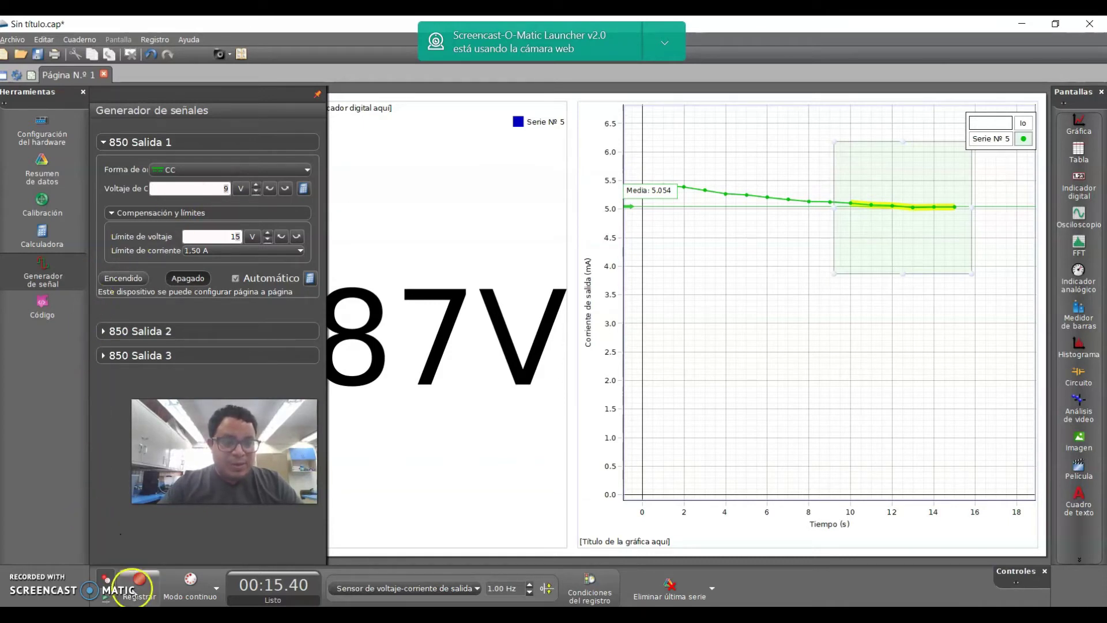
click(136, 600)
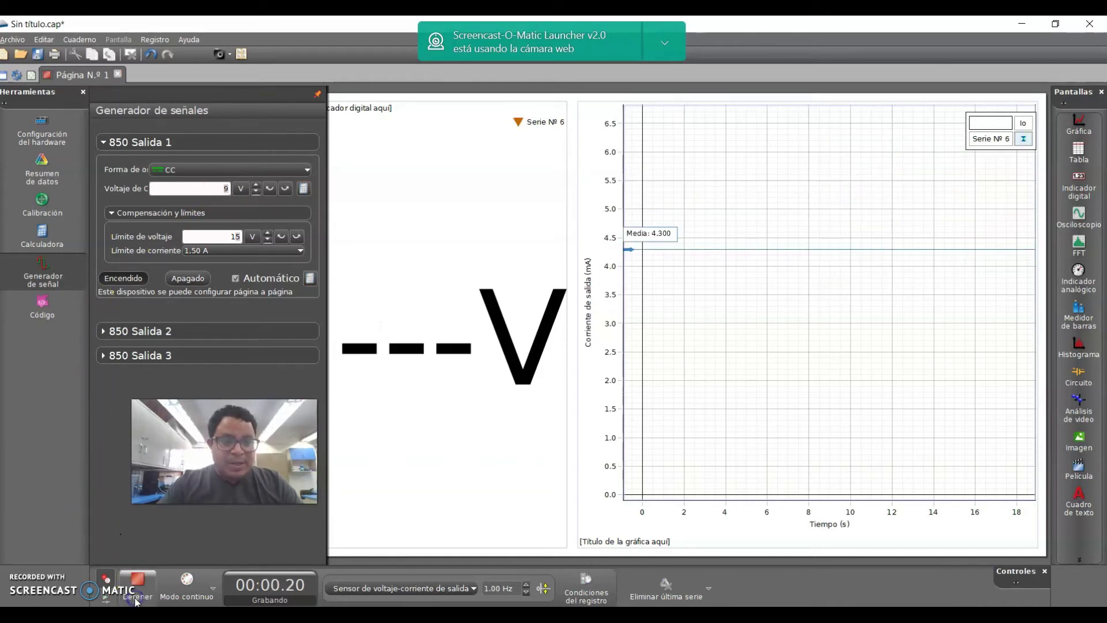
click(35, 265)
mouse_move(420, 415)
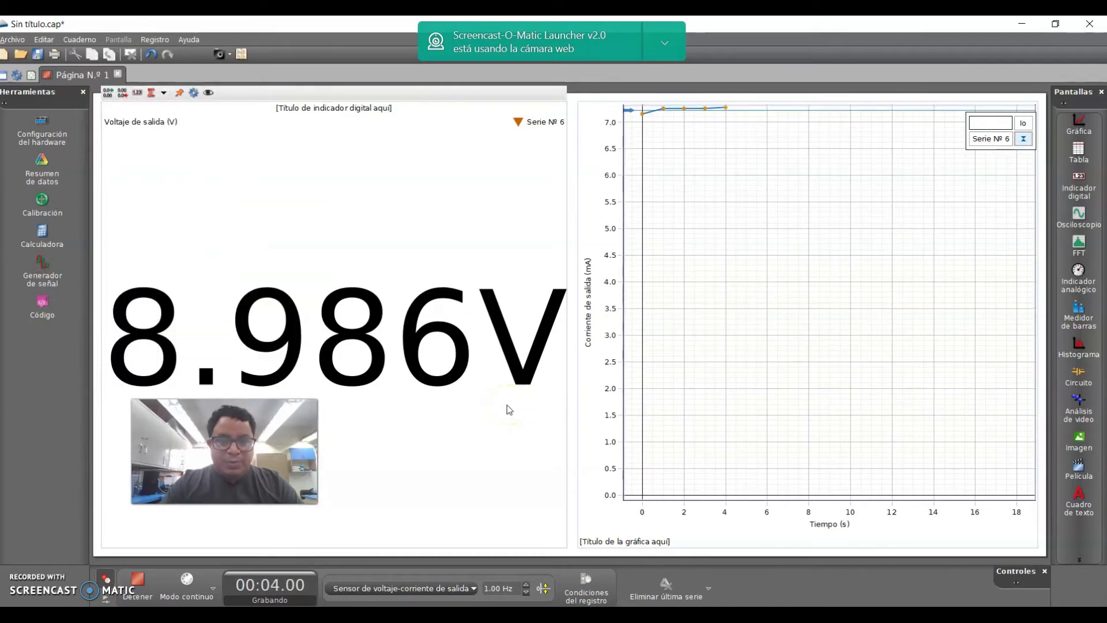
Step: Switch to Excel and enter the third voltage reading, 8.986, in D6
key(alt+Tab)
text(8)
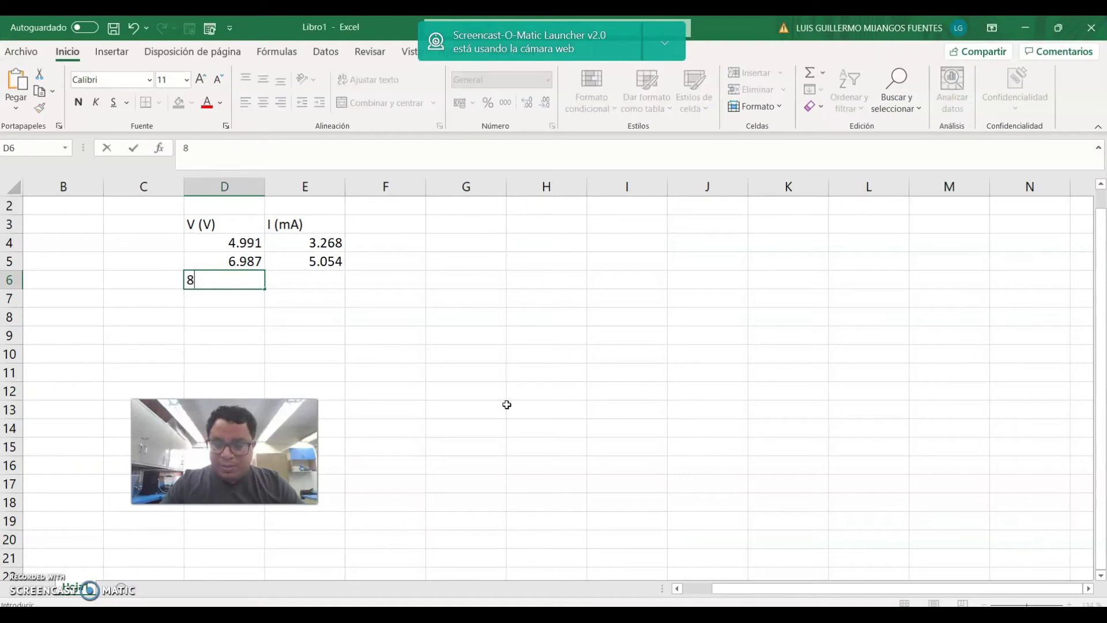
key(Tab)
Step: Return to Capstone, rescale the current axis to reach about 10 mA, and stop the 9 V run after about 17 s
key(alt+Tab)
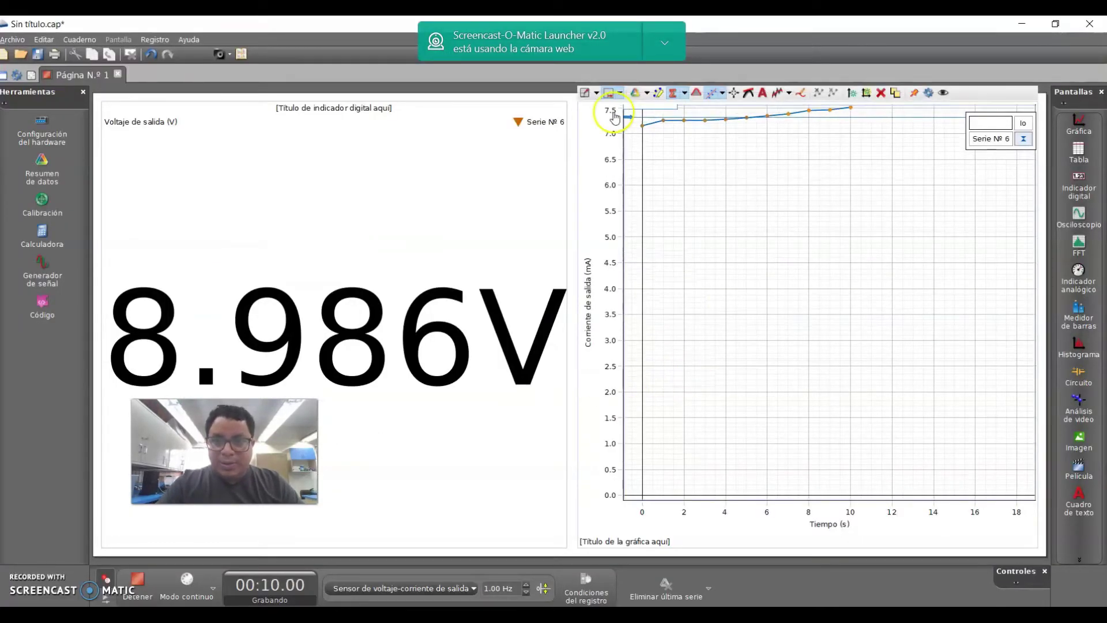
drag(612, 138, 611, 222)
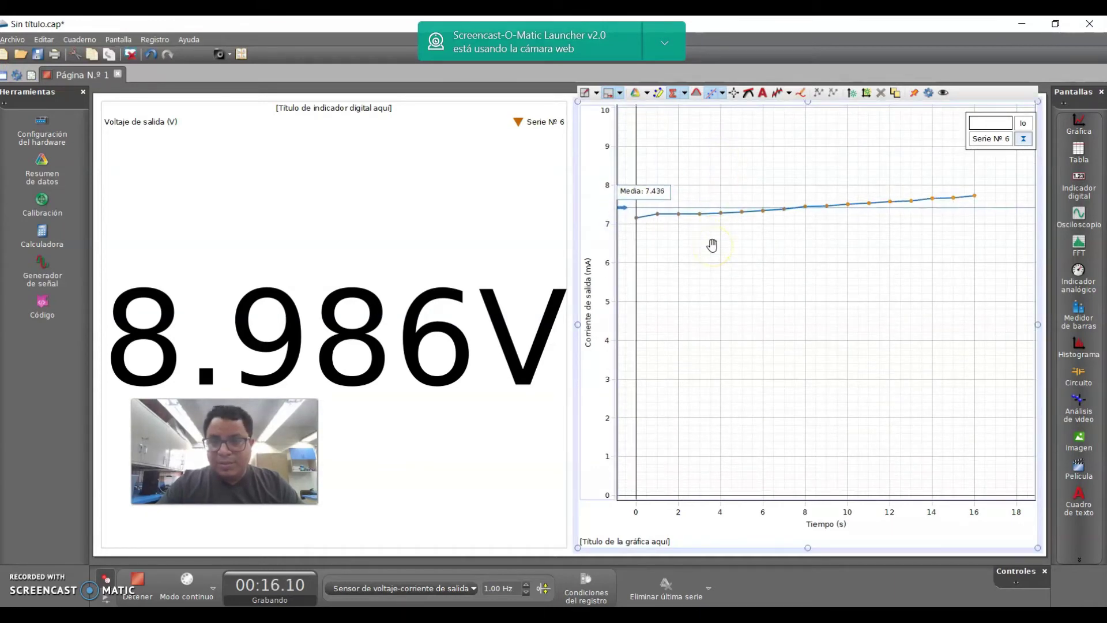
click(143, 585)
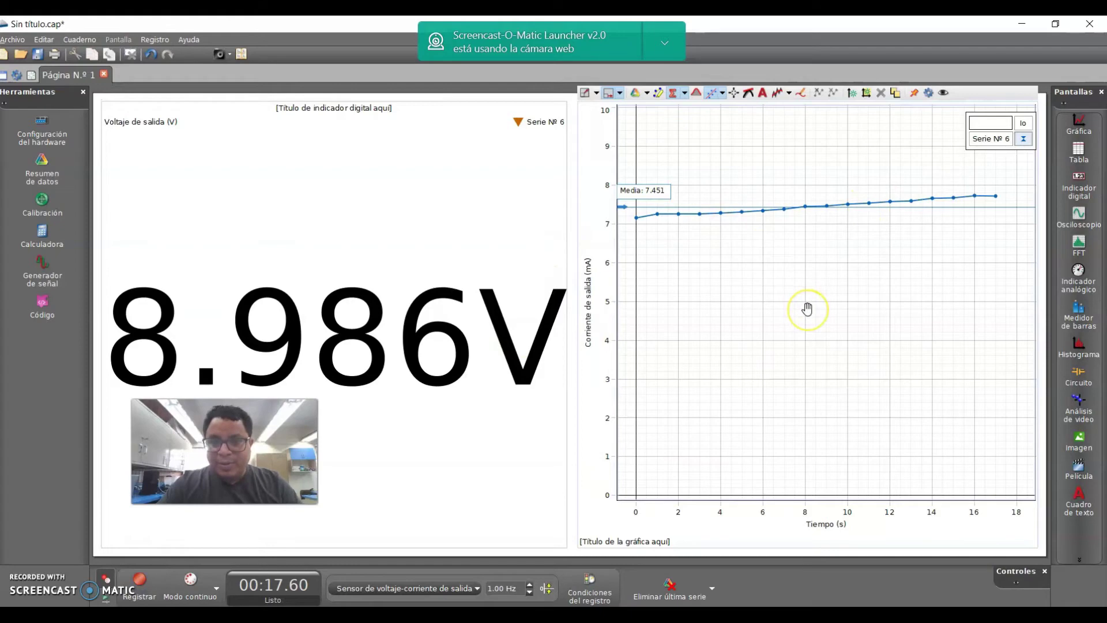
Step: Switch to Excel and enter the third mean current, 7.451, in E6
key(alt+Tab)
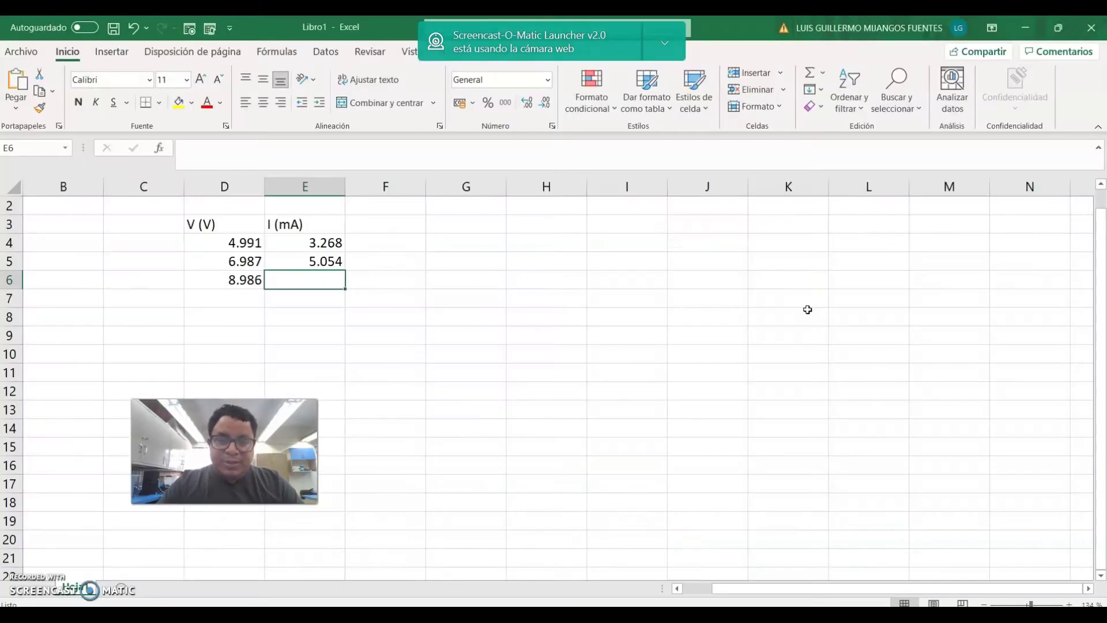
text(7.451)
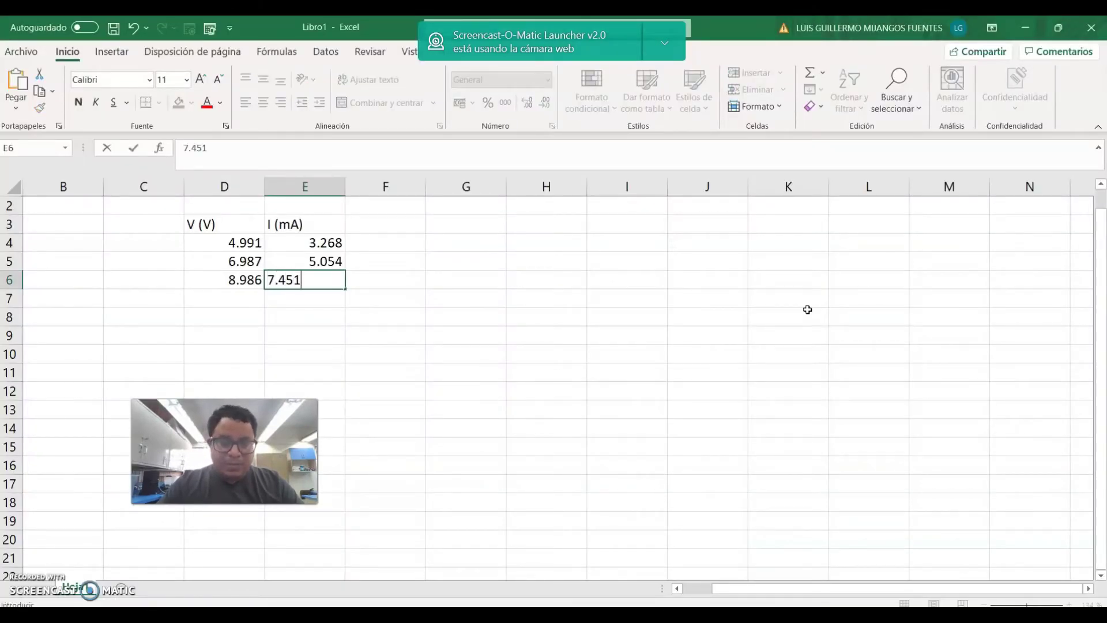
key(Return)
Step: Switch to Capstone, set output 1's DC voltage to 11 V, and start recording a new run
key(alt+Tab)
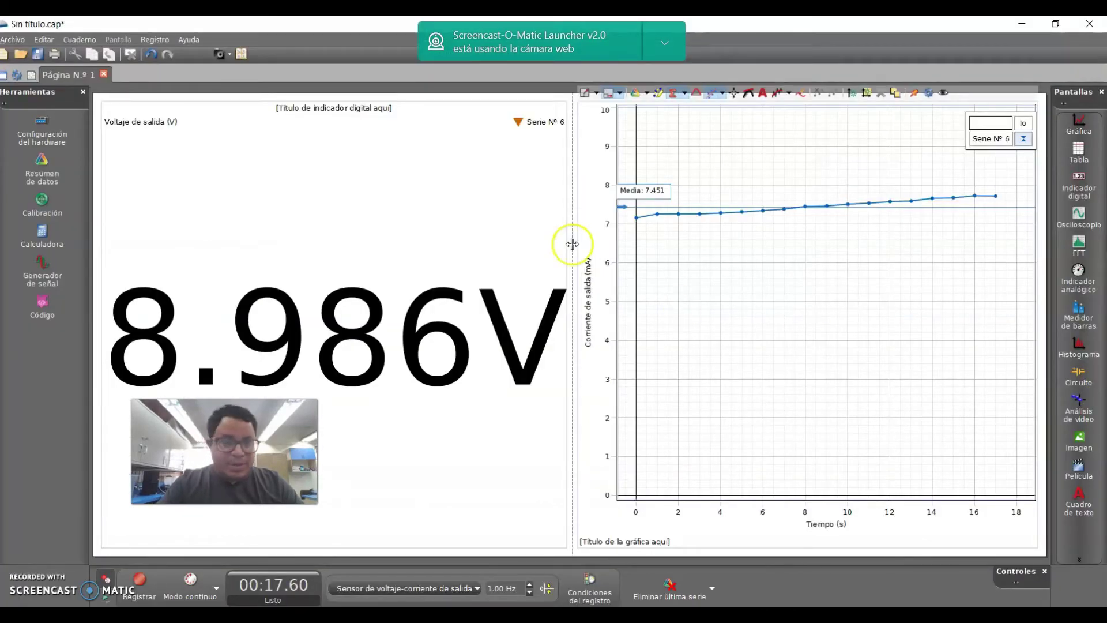
click(52, 267)
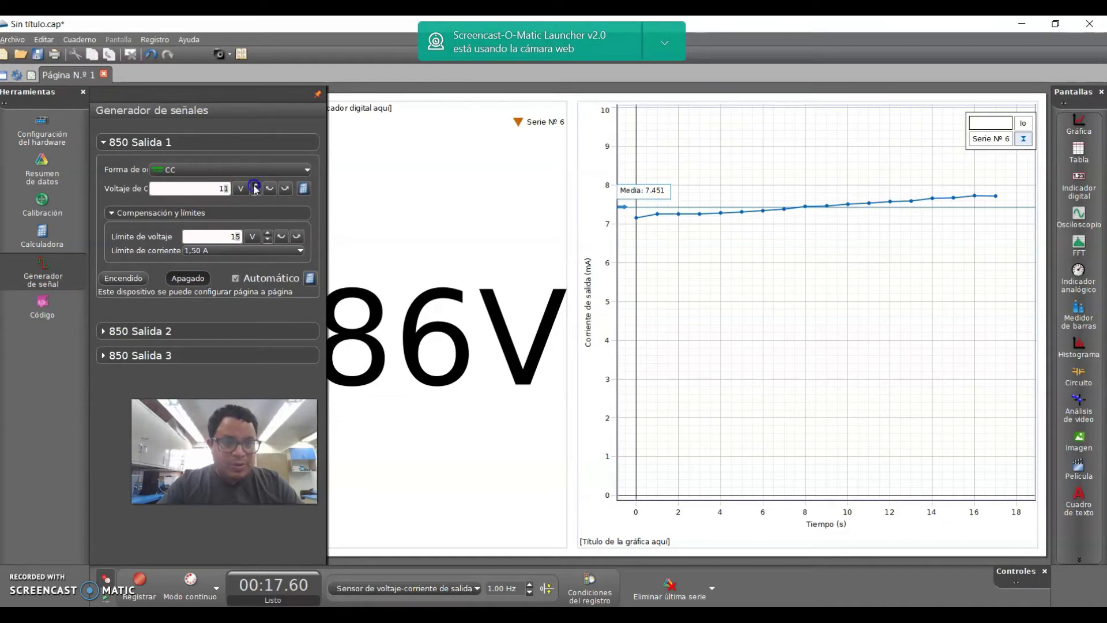
click(136, 282)
click(141, 582)
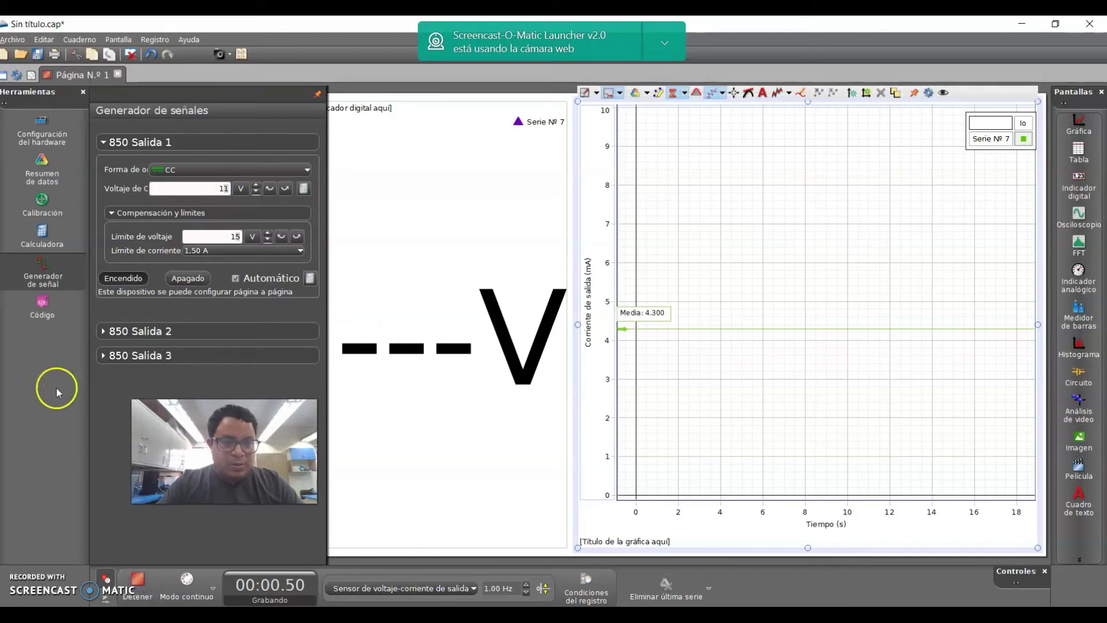
click(43, 267)
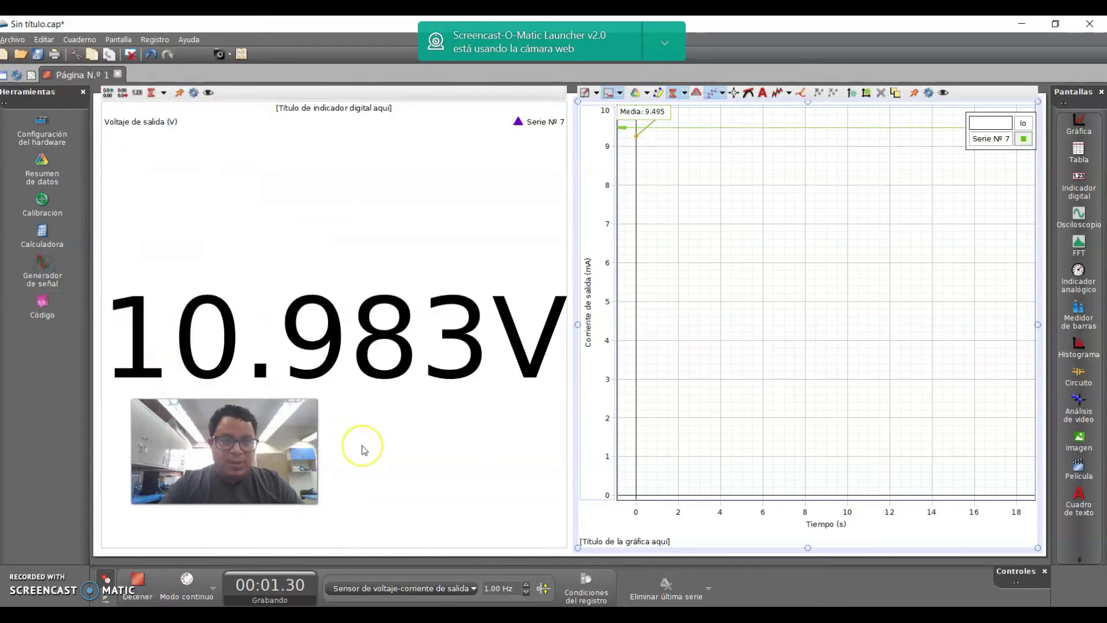
Step: Switch to Excel and enter the fourth voltage reading, 10.983, in D7
key(alt+Tab)
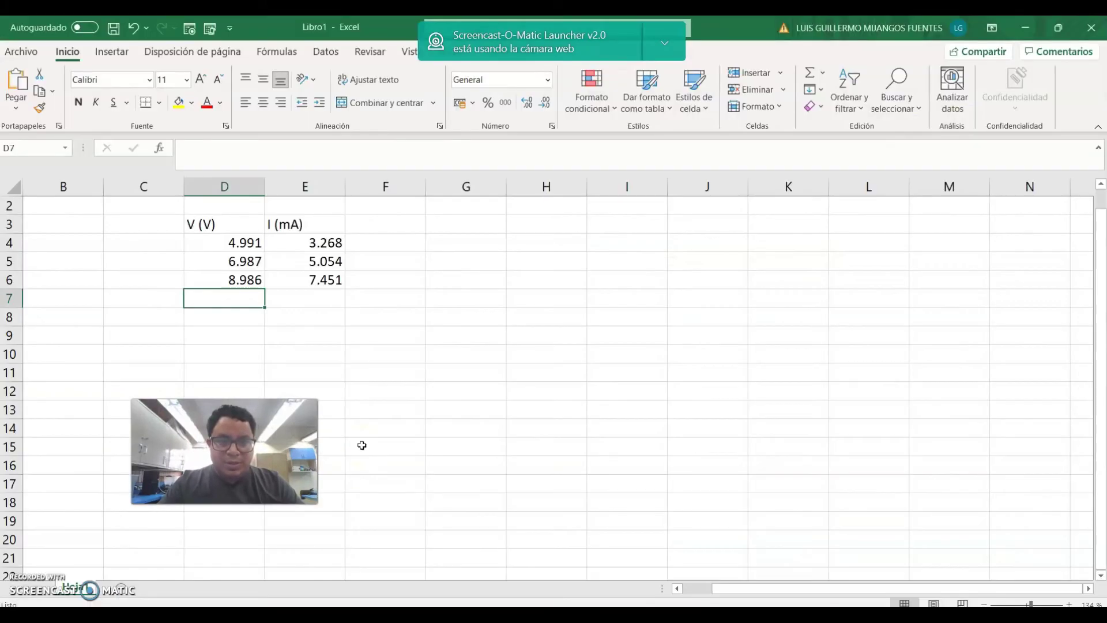
text(10.983)
key(Tab)
Step: Back in Capstone, stop the 11 V run after about 23 s and highlight its current curve from about 15 to 23 s
key(alt+Tab)
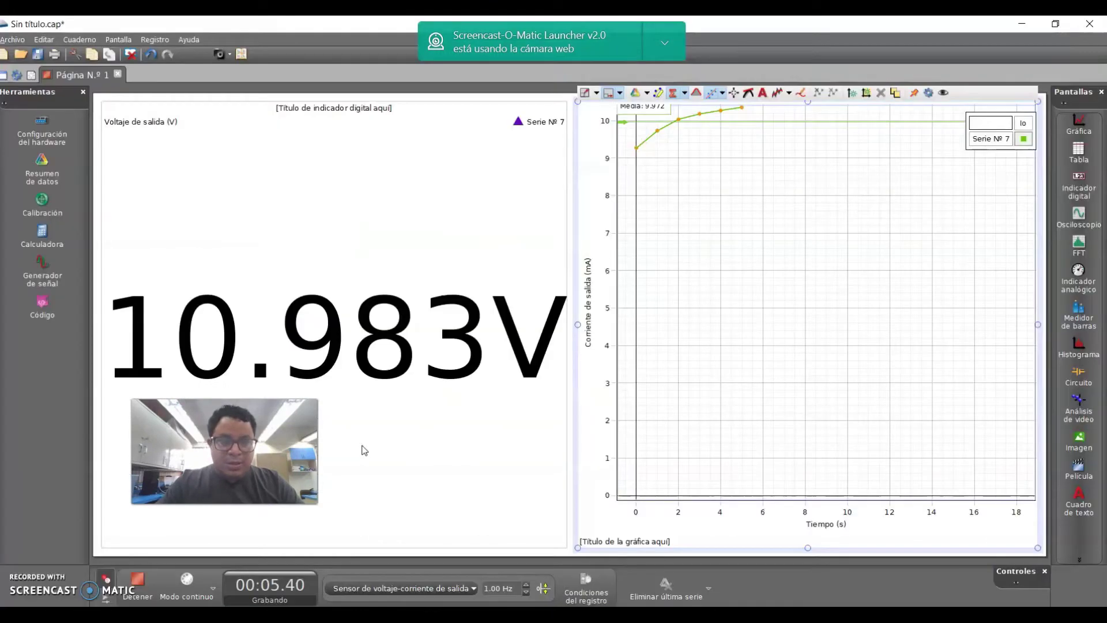
drag(607, 159, 604, 228)
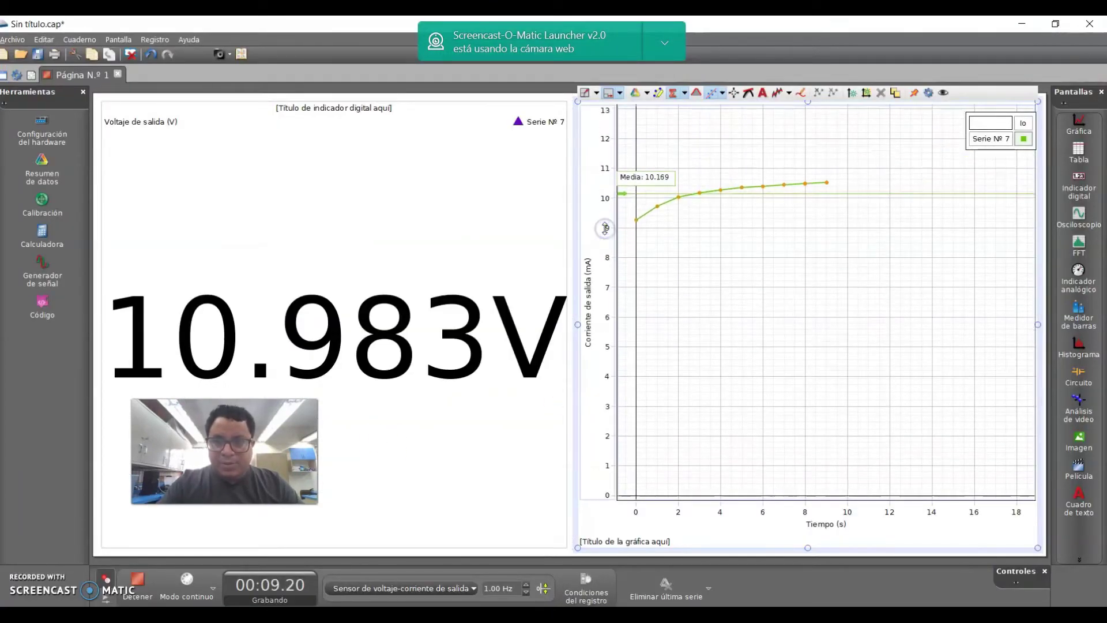
drag(868, 511, 815, 515)
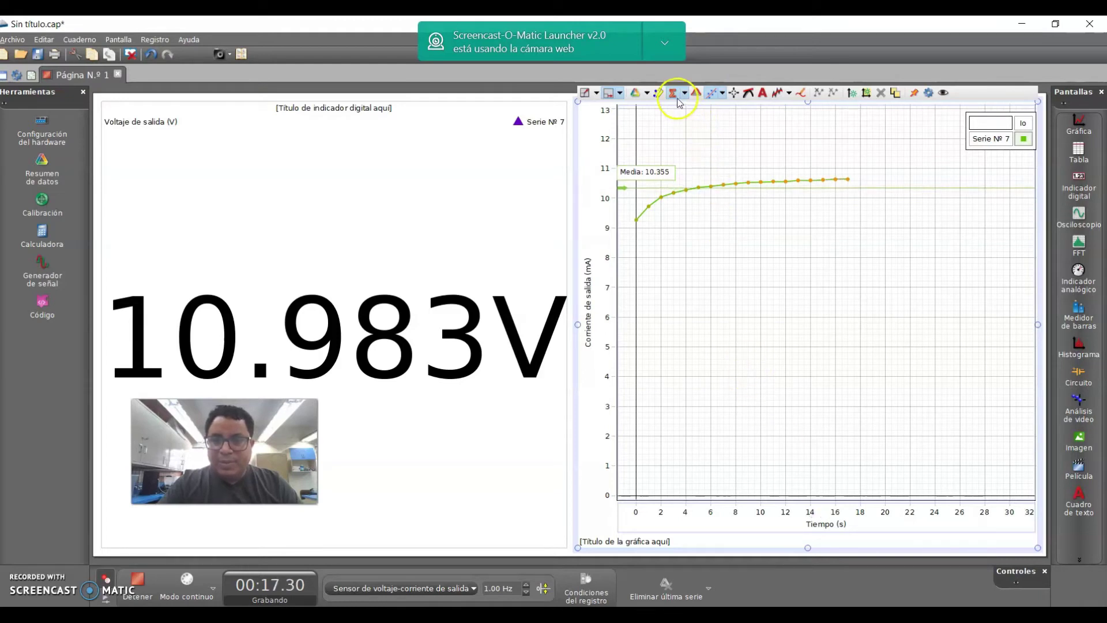
click(659, 93)
drag(731, 180, 870, 184)
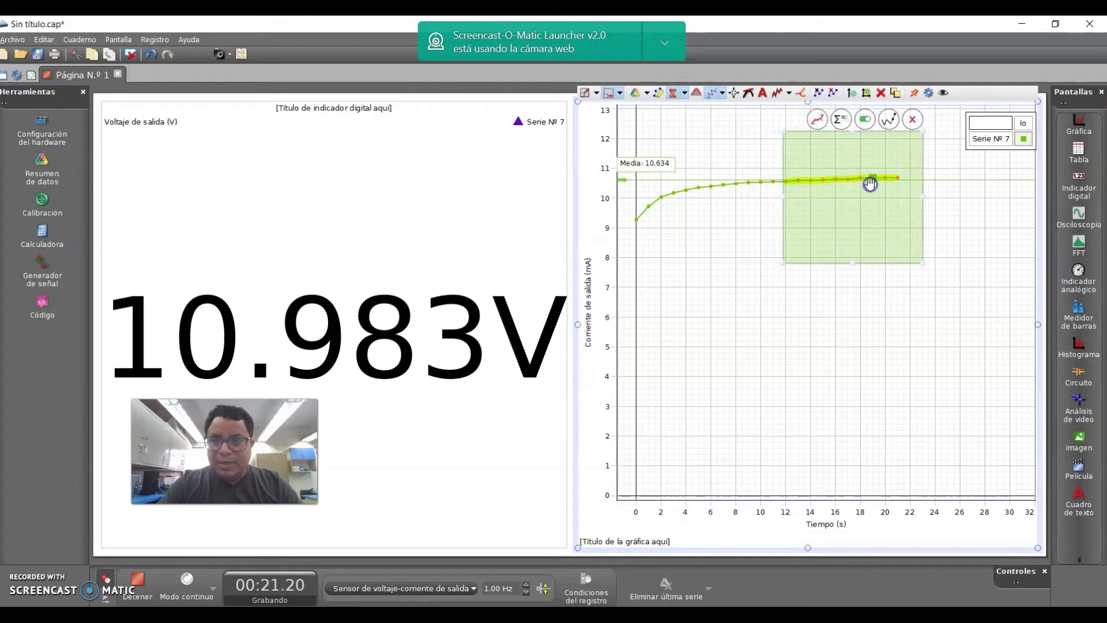
click(149, 584)
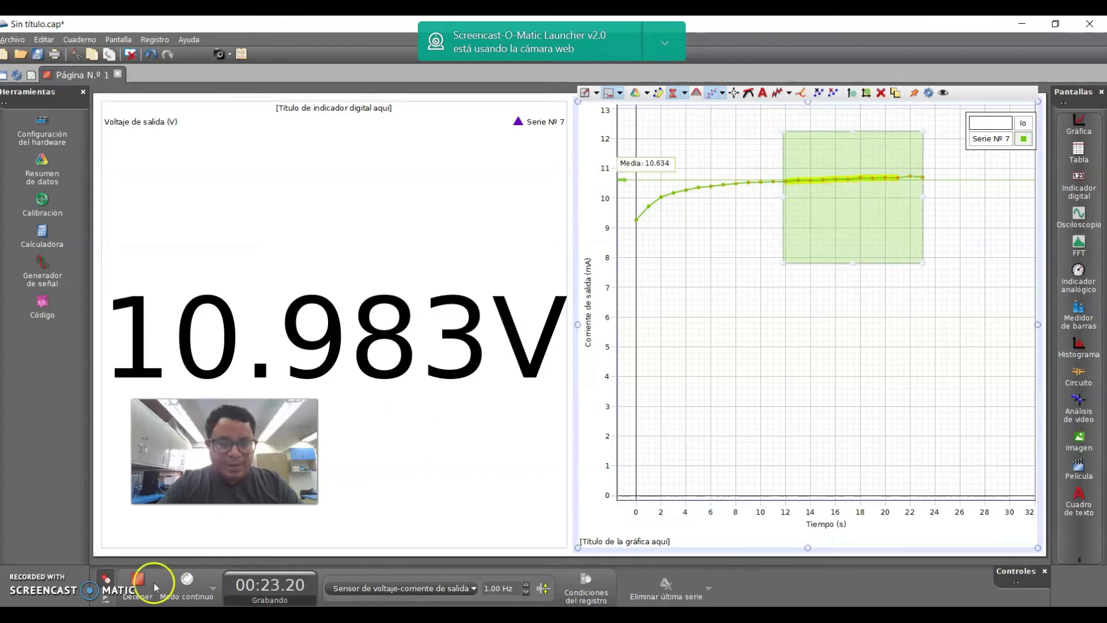
click(621, 247)
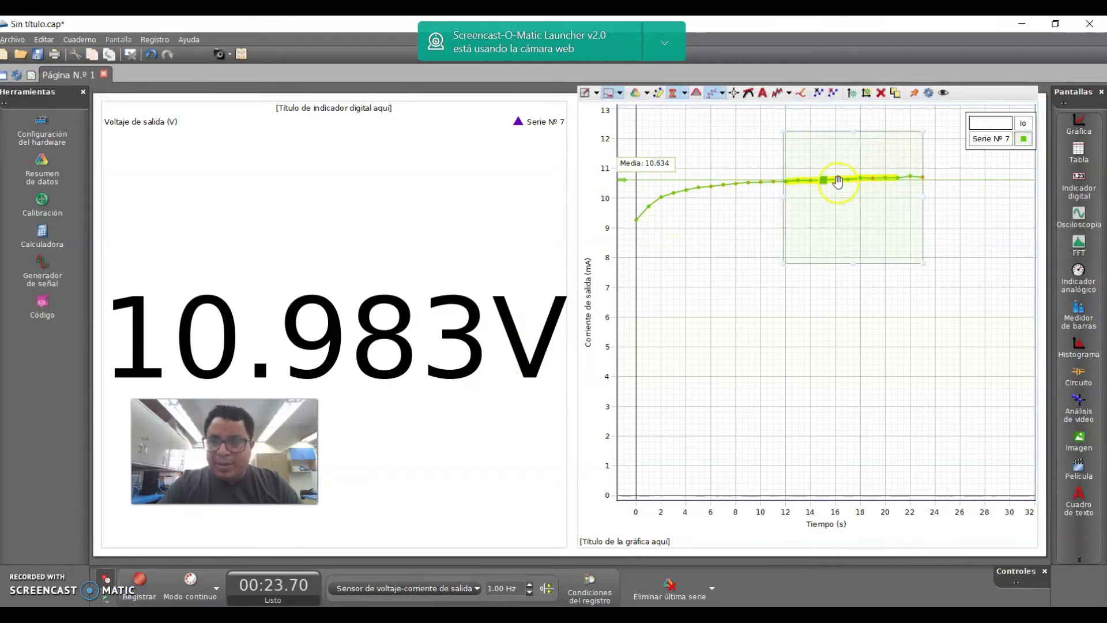
drag(835, 178, 873, 174)
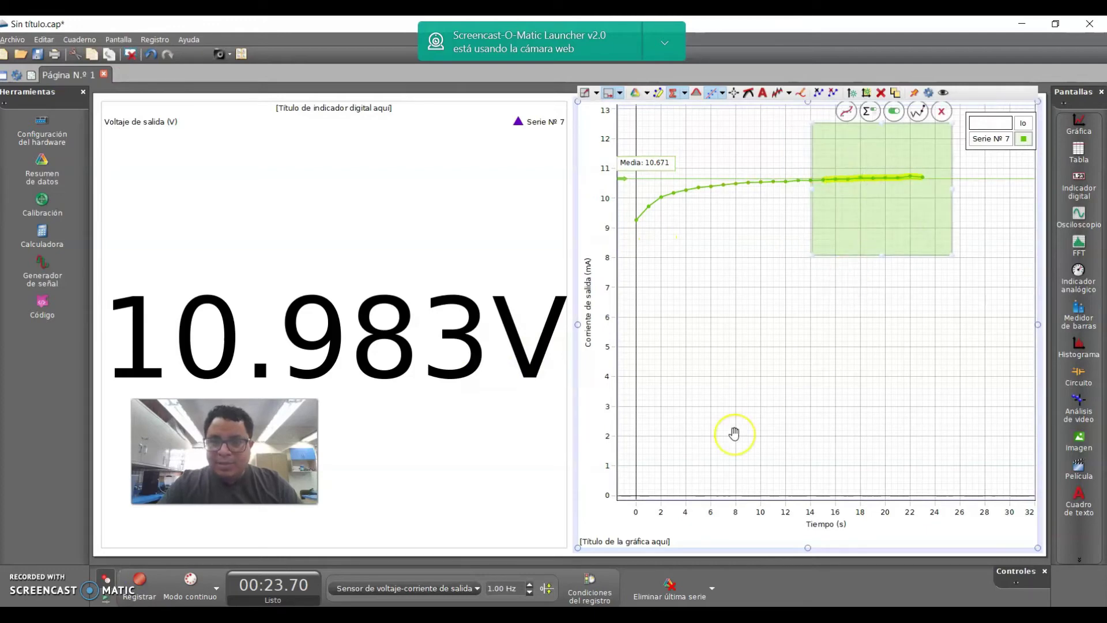
Step: Switch to Excel, enter the fourth mean current, 10.671, in E7, and select D8 for the next reading
key(alt+Tab)
text(10)
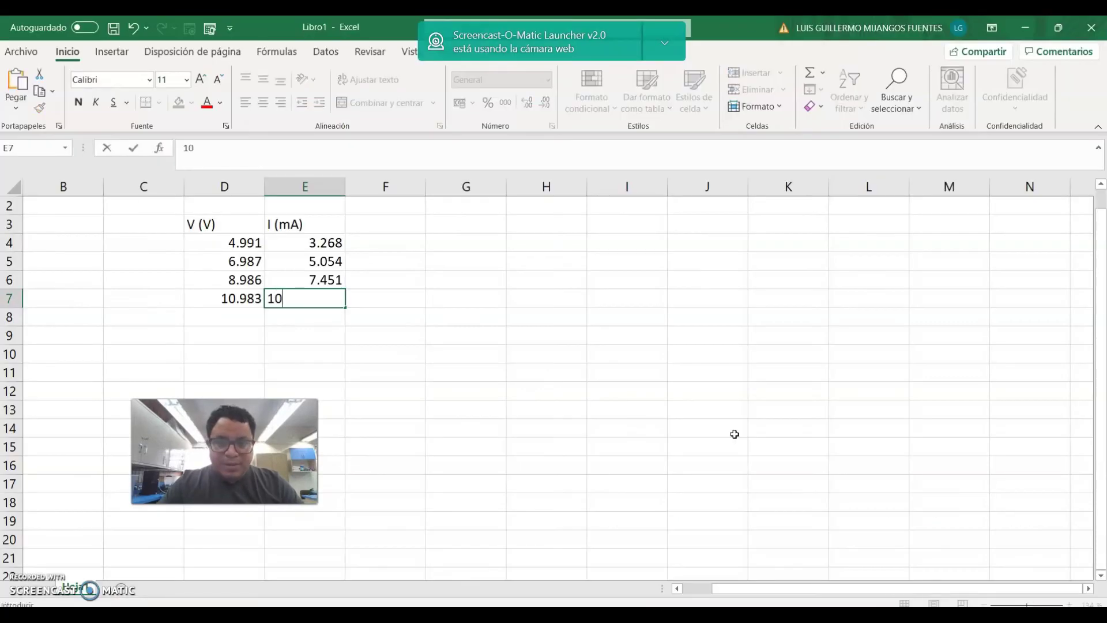
text(.671)
key(Return)
key(Left)
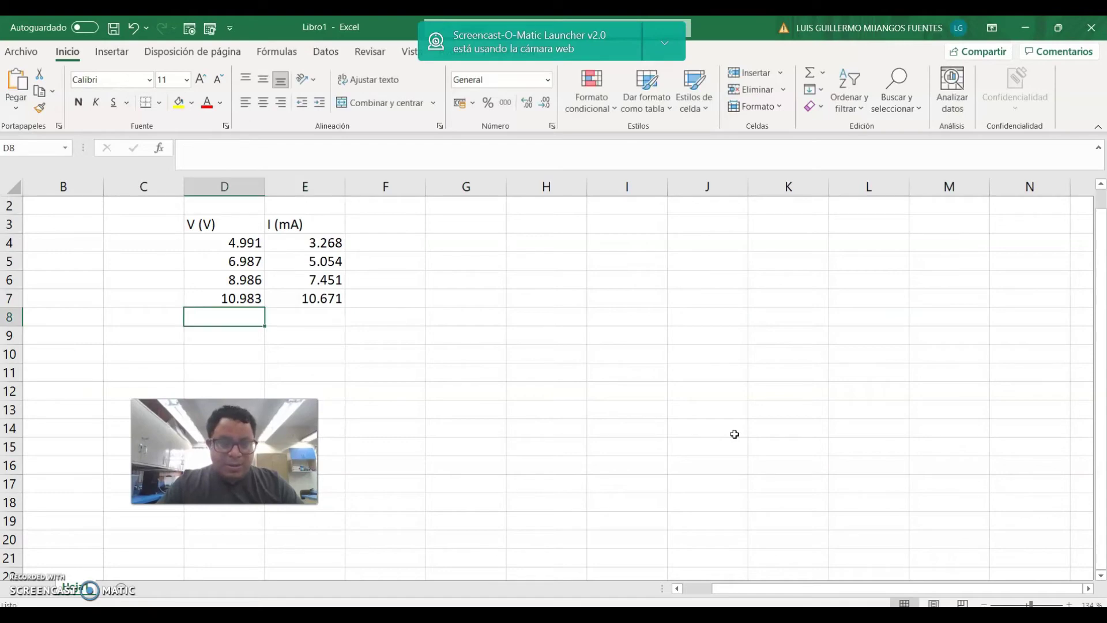
Step: Switch to Capstone, set output 1's DC voltage to 13 V, and start recording a new run
key(alt+Tab)
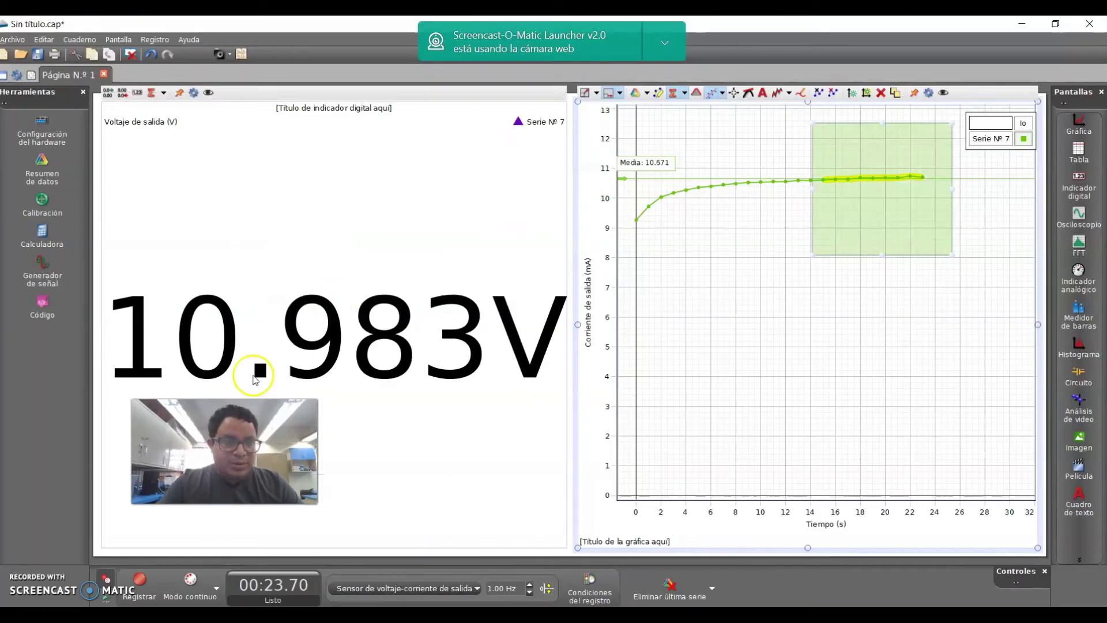
click(42, 272)
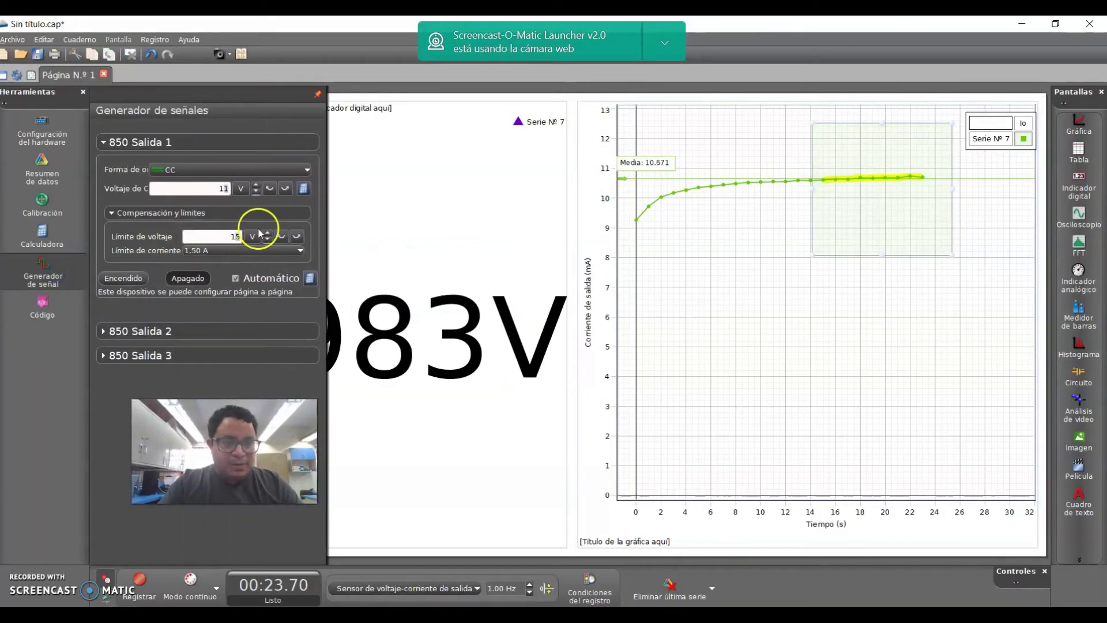
click(257, 184)
click(141, 582)
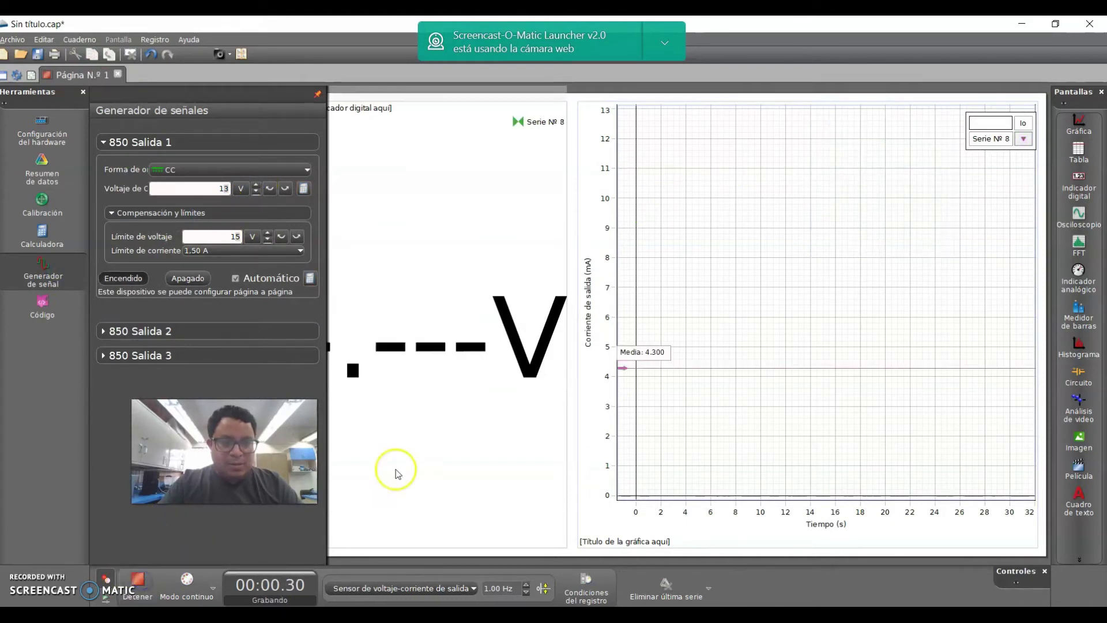
click(56, 266)
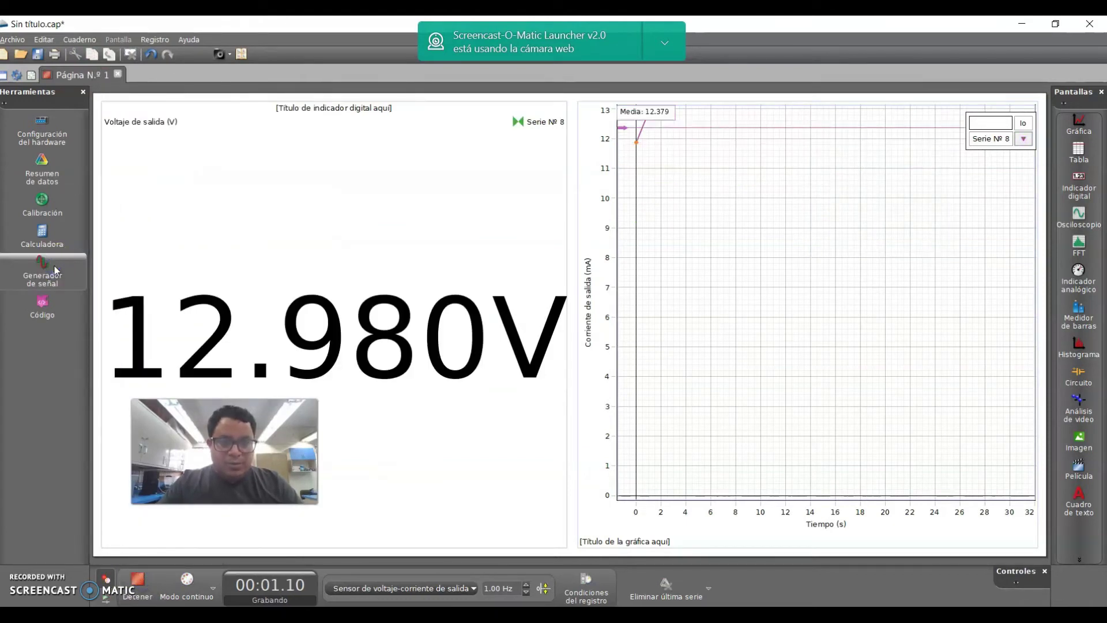
Step: Switch to Excel and enter the fifth voltage reading, 12.98, in D8
key(alt+Tab)
text(12.)
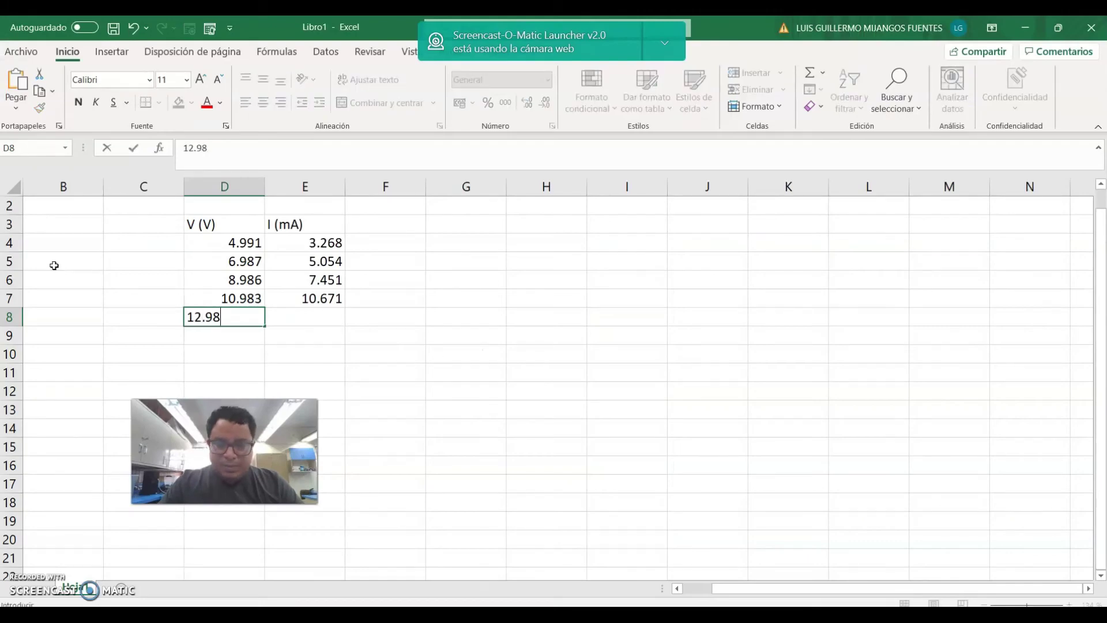
key(Tab)
Step: Back in Capstone, stop the 13 V run after about 15 s and highlight its current curve from about 10 to 15 s
key(alt+Tab)
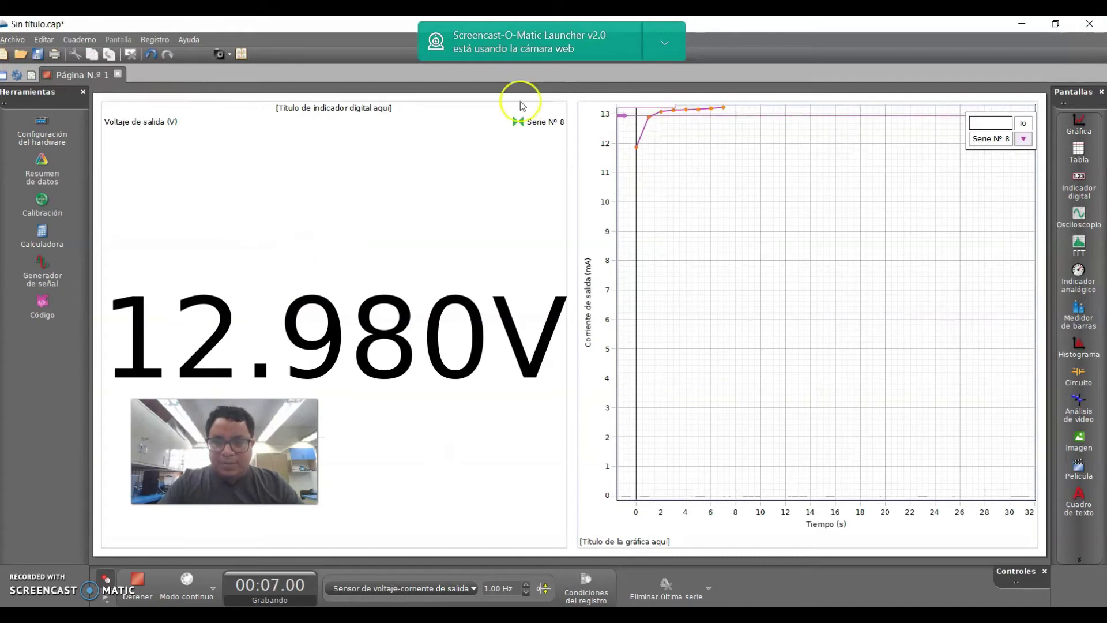
mouse_move(598, 137)
drag(598, 136, 607, 231)
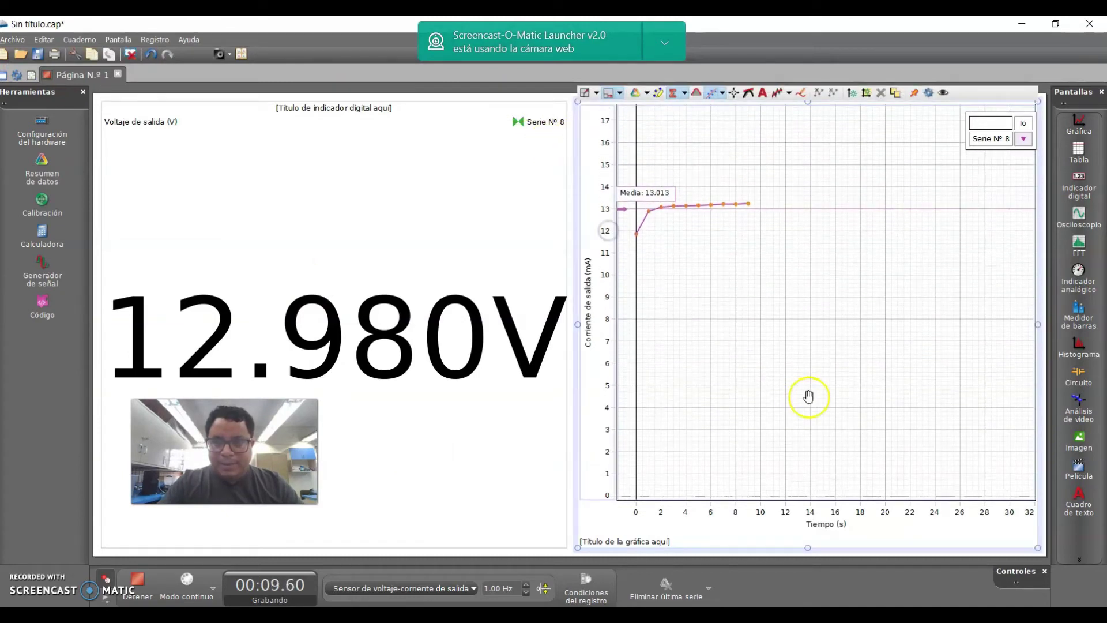
click(658, 93)
drag(697, 173, 773, 185)
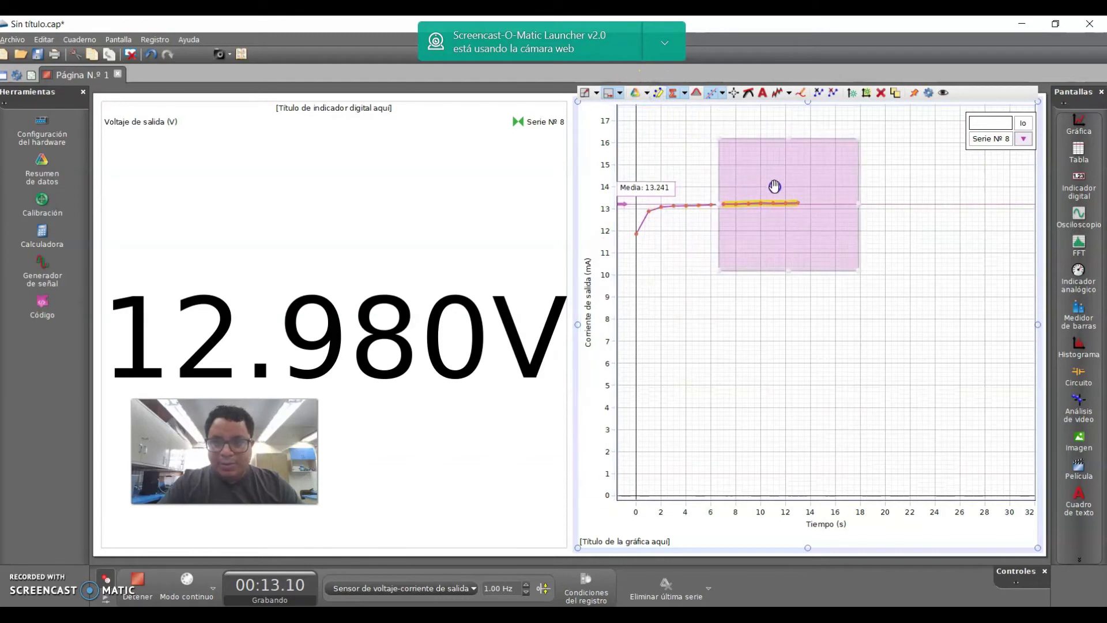
click(141, 592)
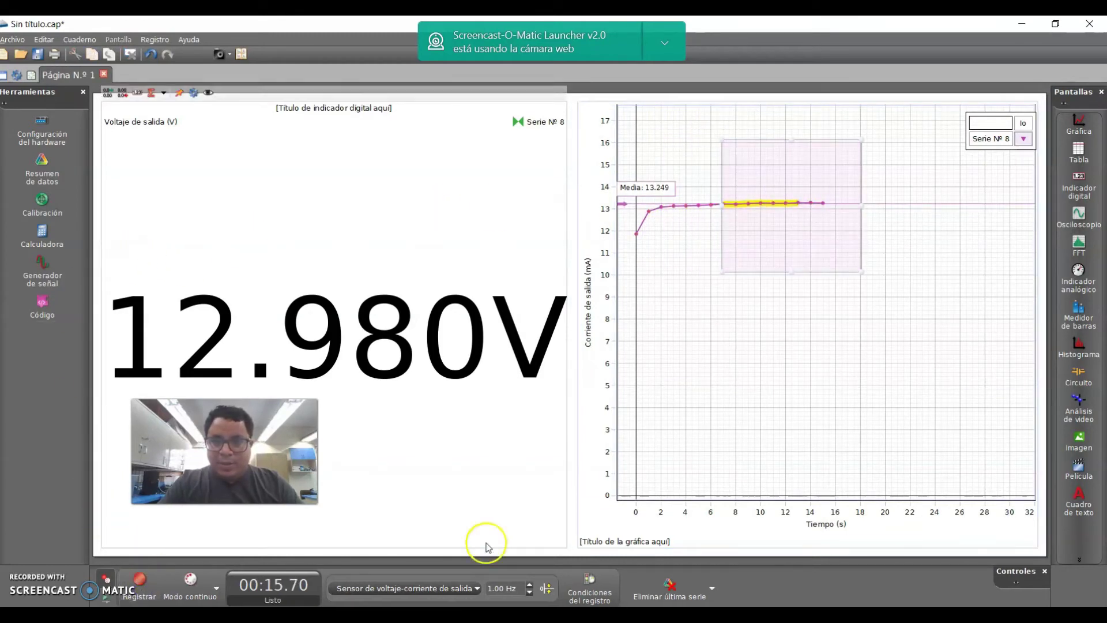
click(788, 252)
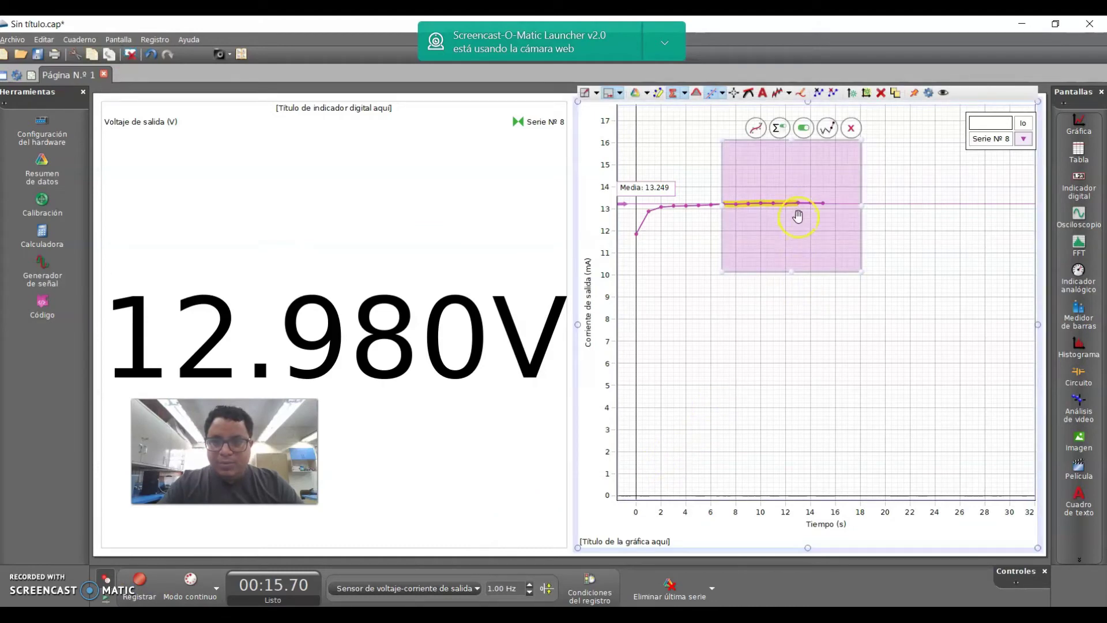
drag(798, 216, 823, 205)
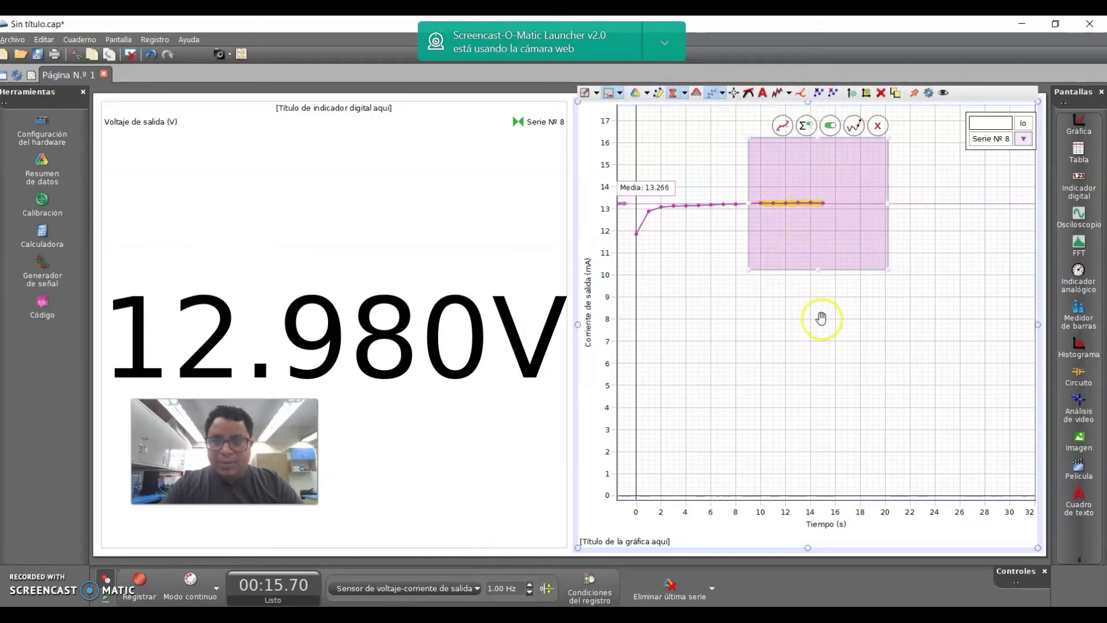
Step: Switch to Excel and enter the fifth mean current, 13.266, in E8
key(alt+Tab)
text(23)
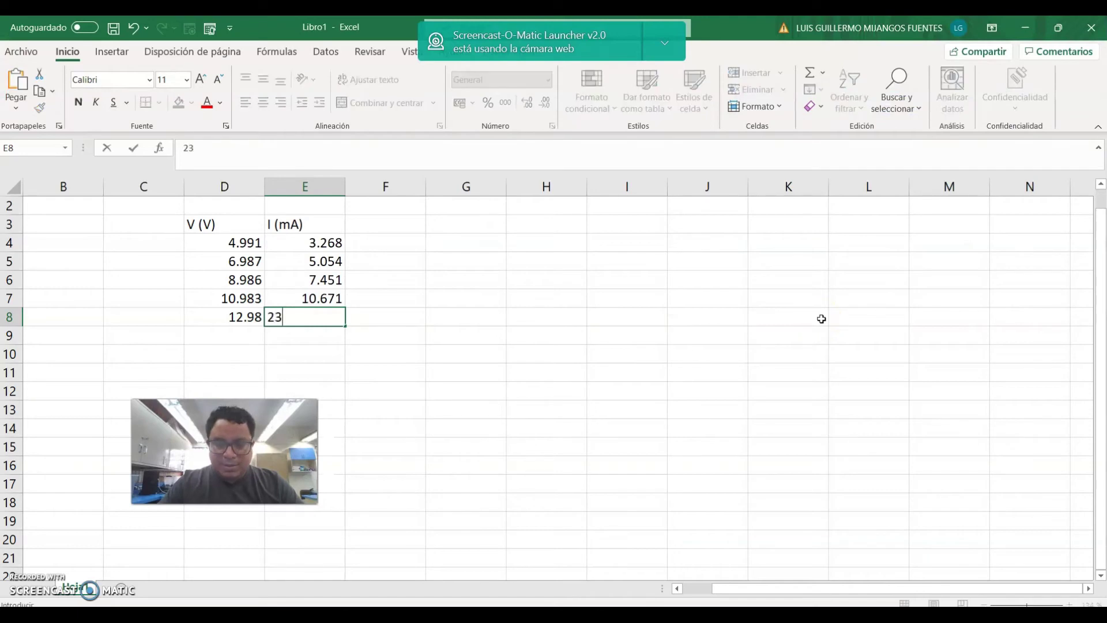
text(.26)
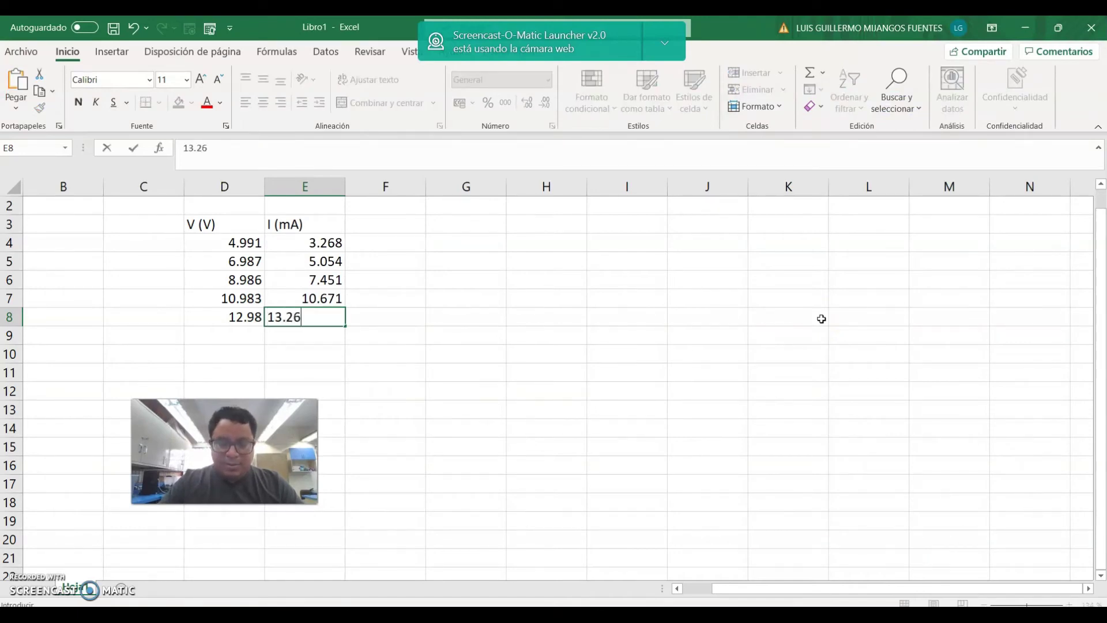
text(6)
key(Return)
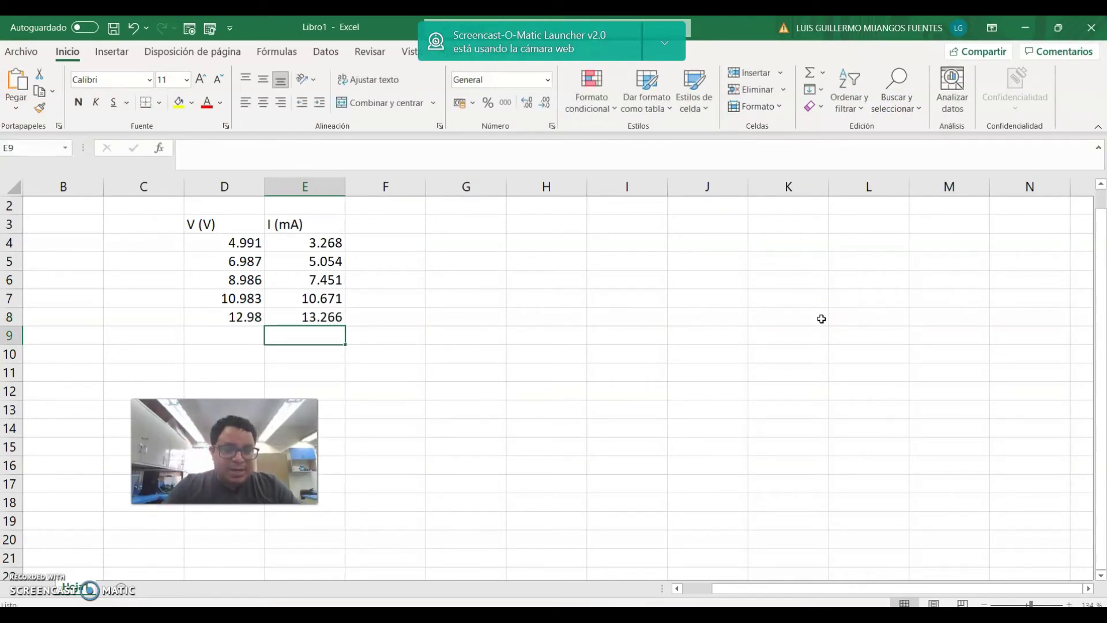
Step: Insert a markers-only scatter chart of the voltage and current data in D3:E8 and place it beside the table, around columns G to L
key(Left)
key(Right)
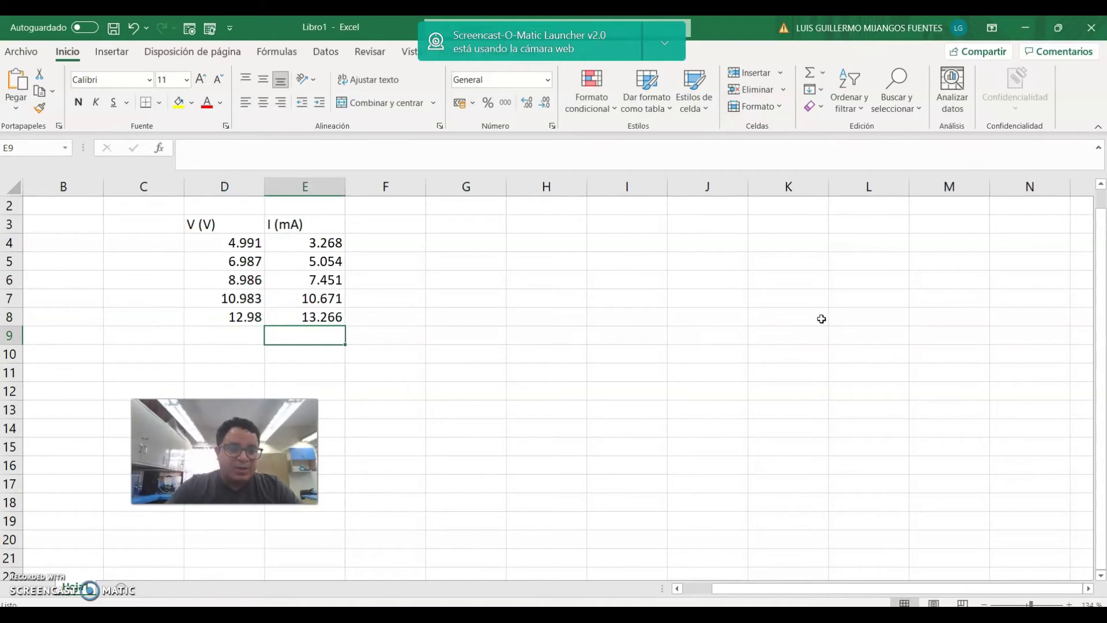
key(Up)
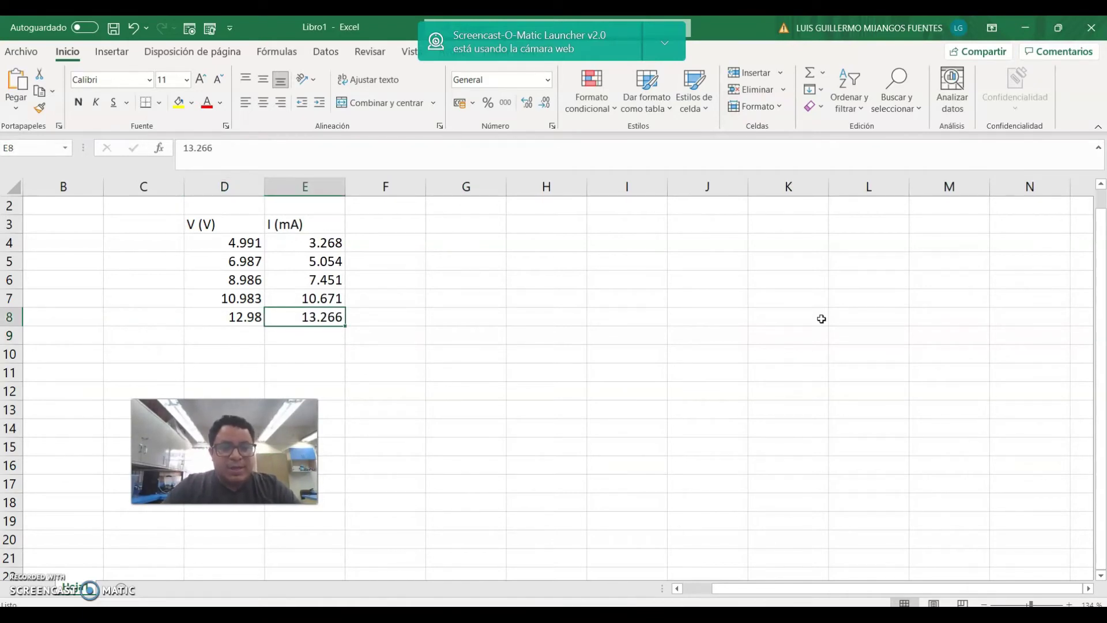
key(shift+Left)
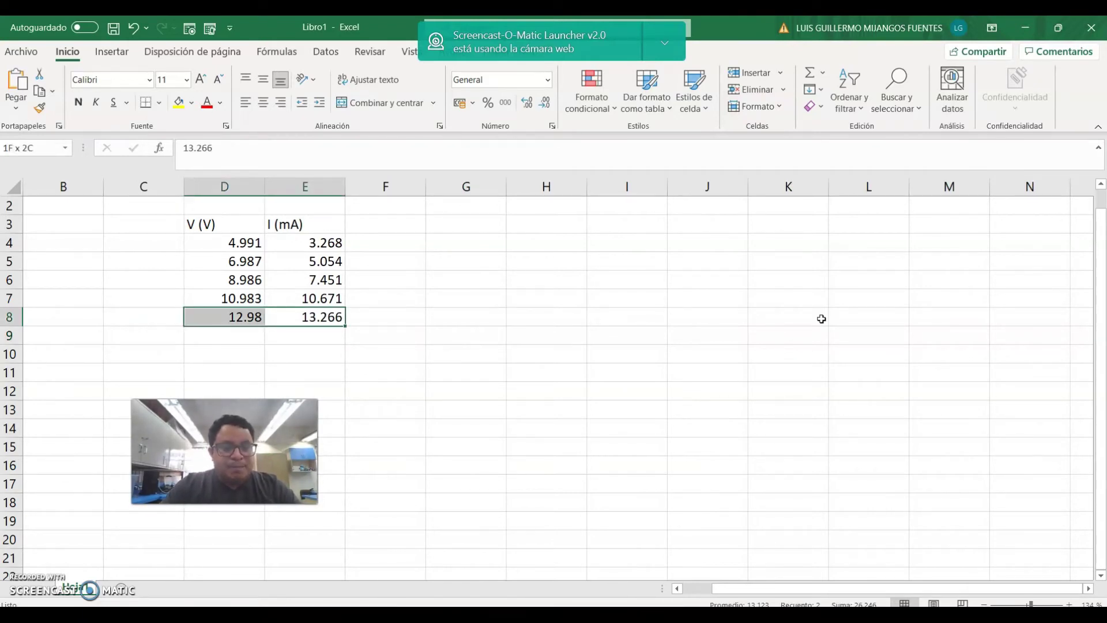
key(shift+Up)
key(shift+Up)
key(shift+Up)
key(shift+Up)
key(shift+Up)
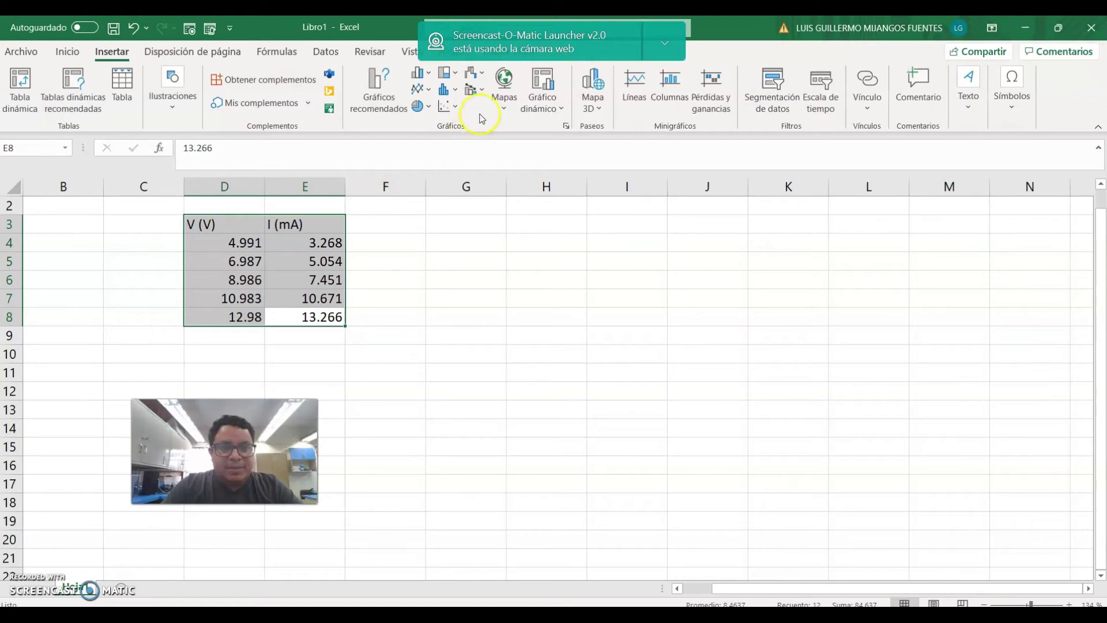
click(462, 108)
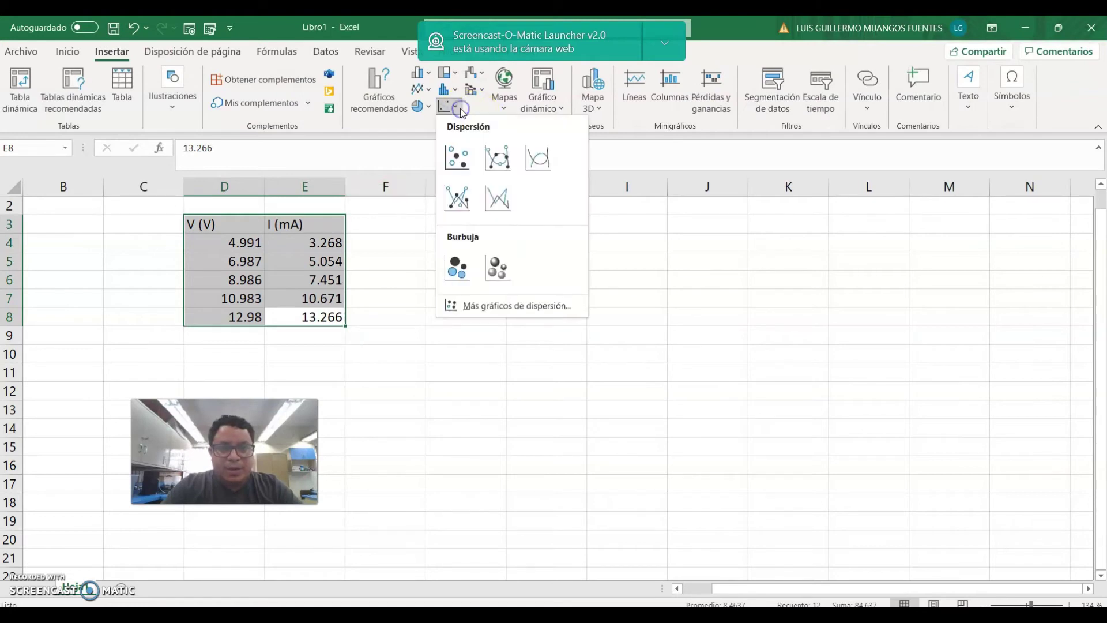
click(461, 159)
drag(659, 261, 830, 252)
Step: Add a linear trendline to the current series, showing its equation and R-squared value on the chart
click(842, 336)
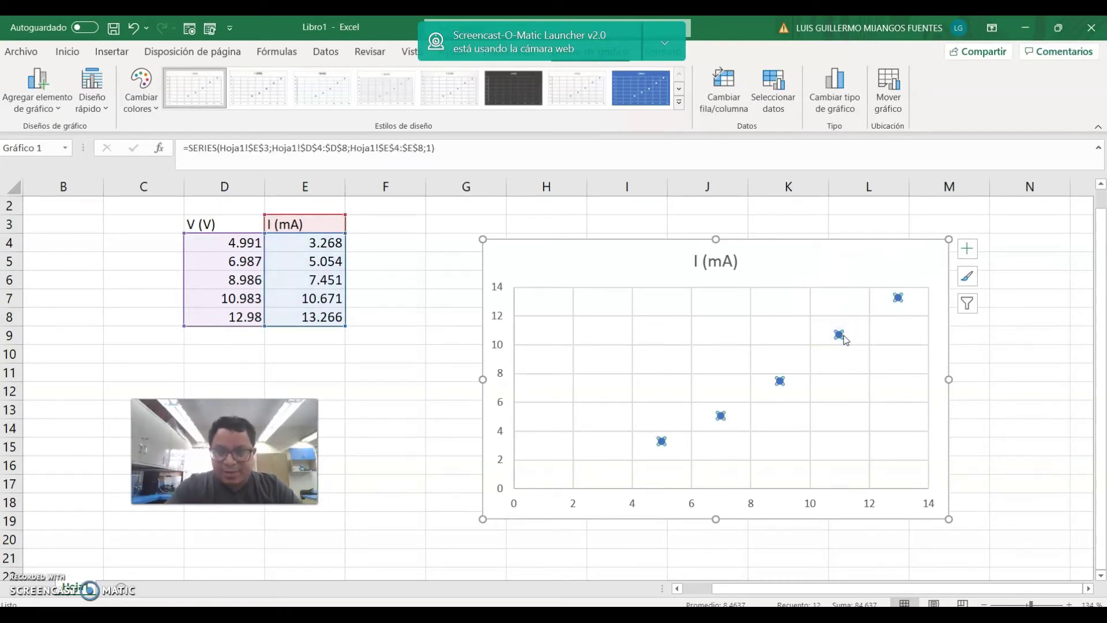
right_click(843, 337)
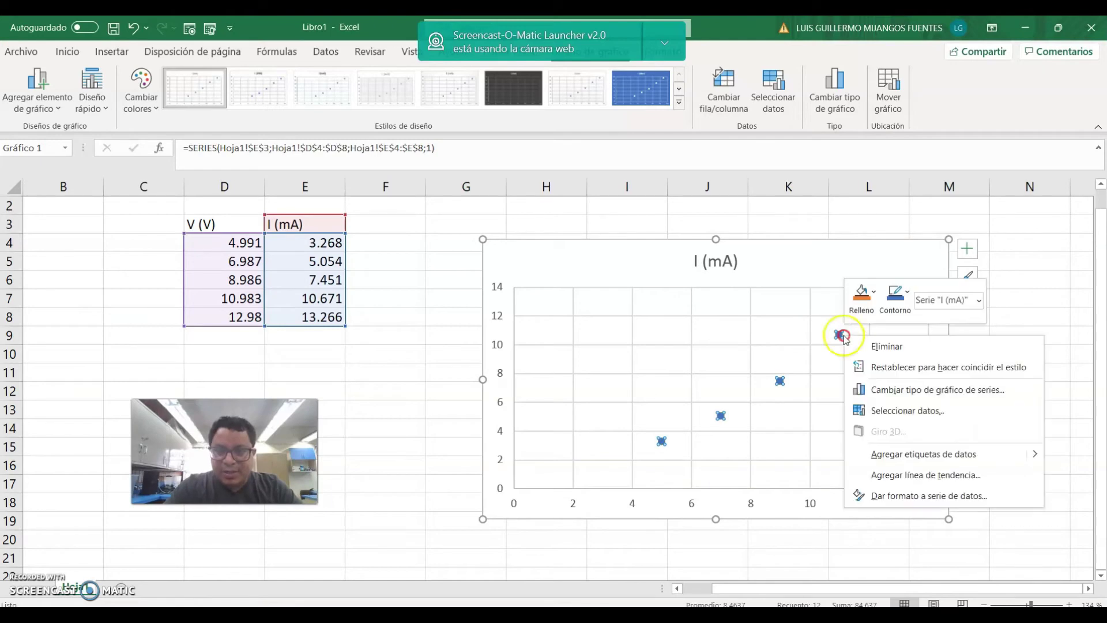
click(909, 476)
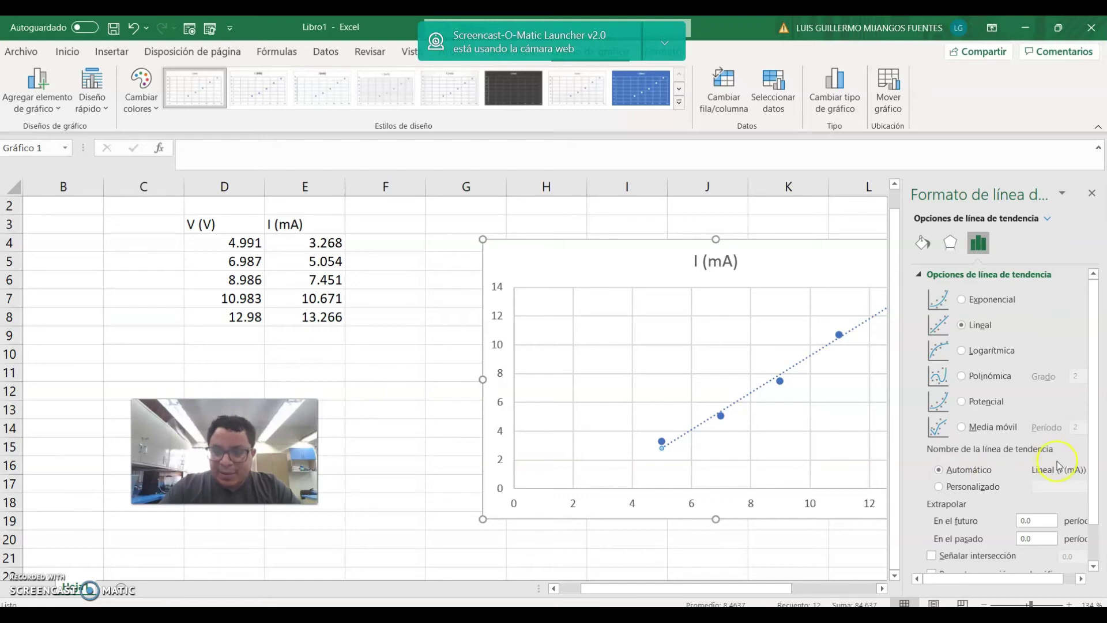
scroll(1058, 466, down, 1)
click(973, 531)
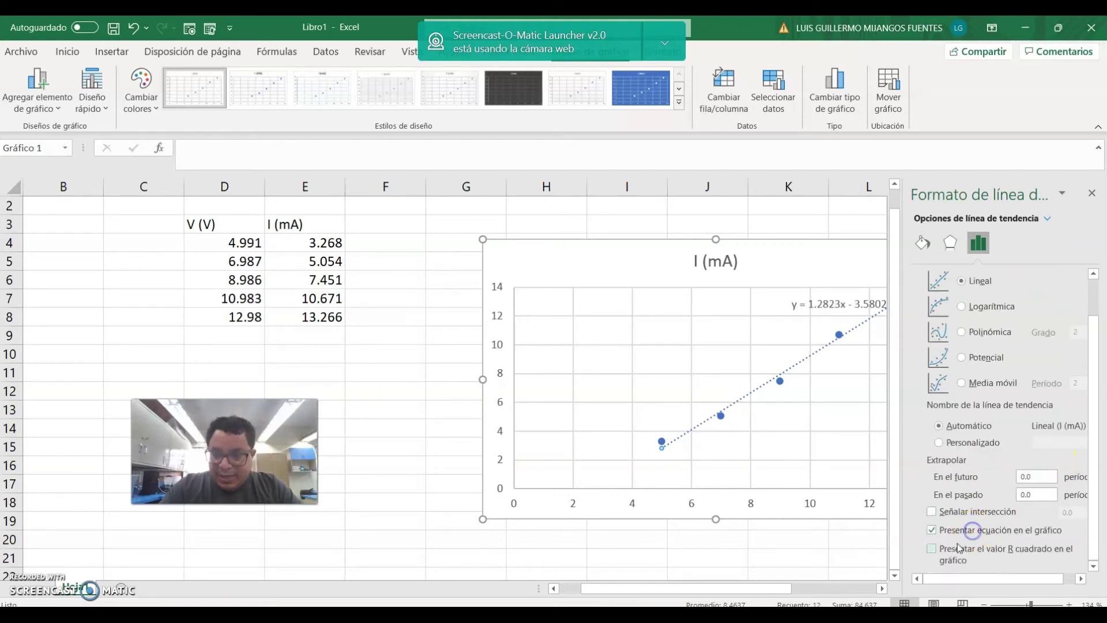
click(957, 548)
Step: Move the trendline equation label to the upper-left area of the plot, fill it white, and close the formatting options
drag(828, 310, 594, 309)
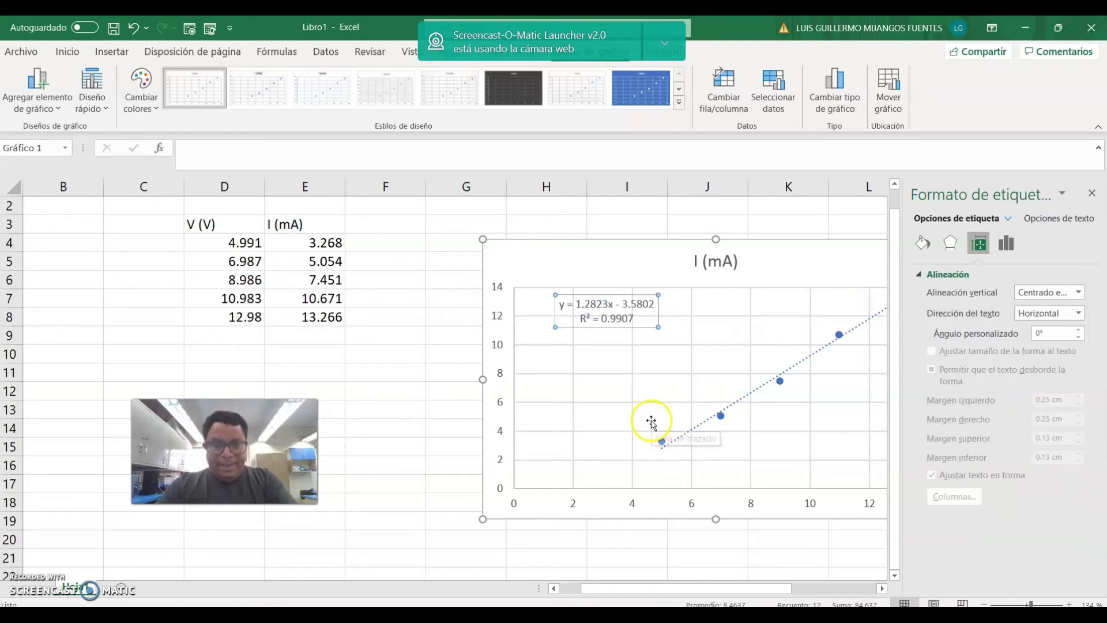
click(67, 52)
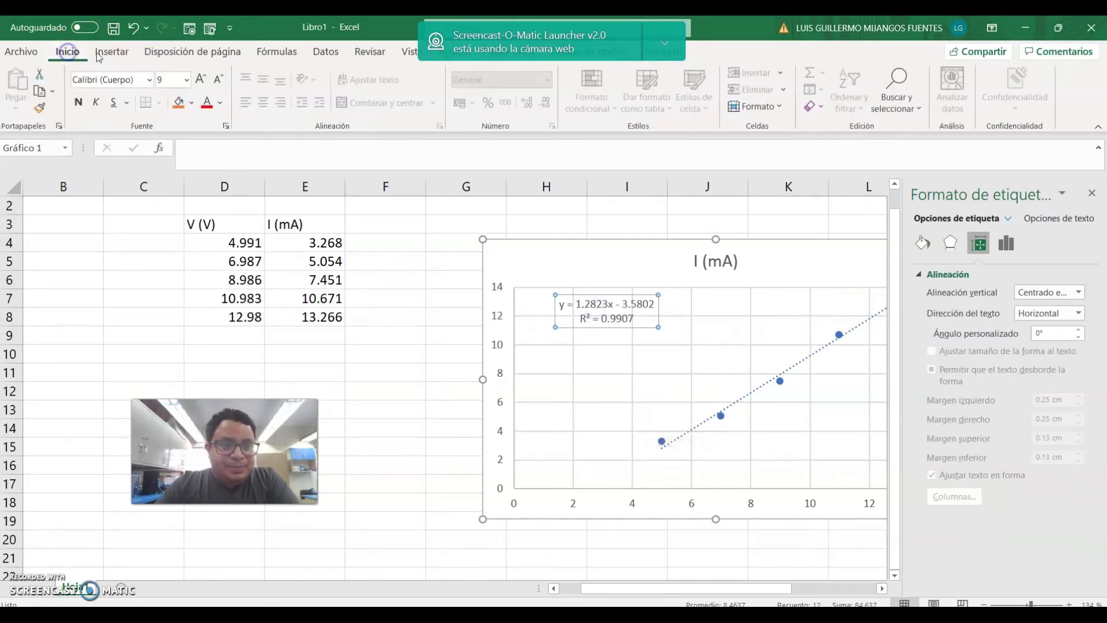
click(192, 102)
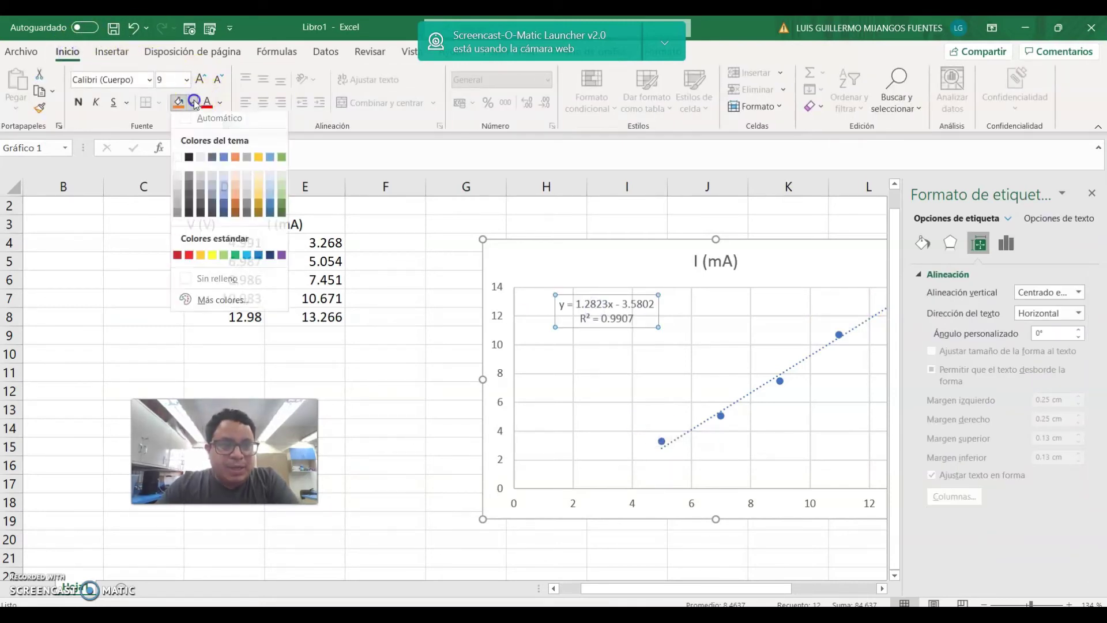
click(176, 161)
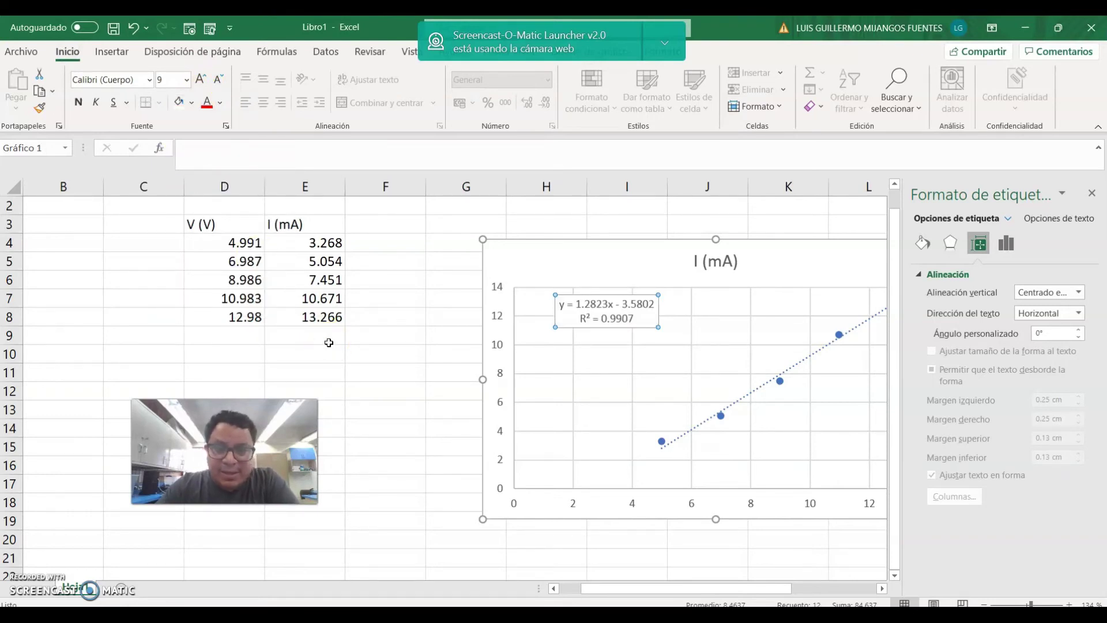
click(1005, 245)
click(1092, 193)
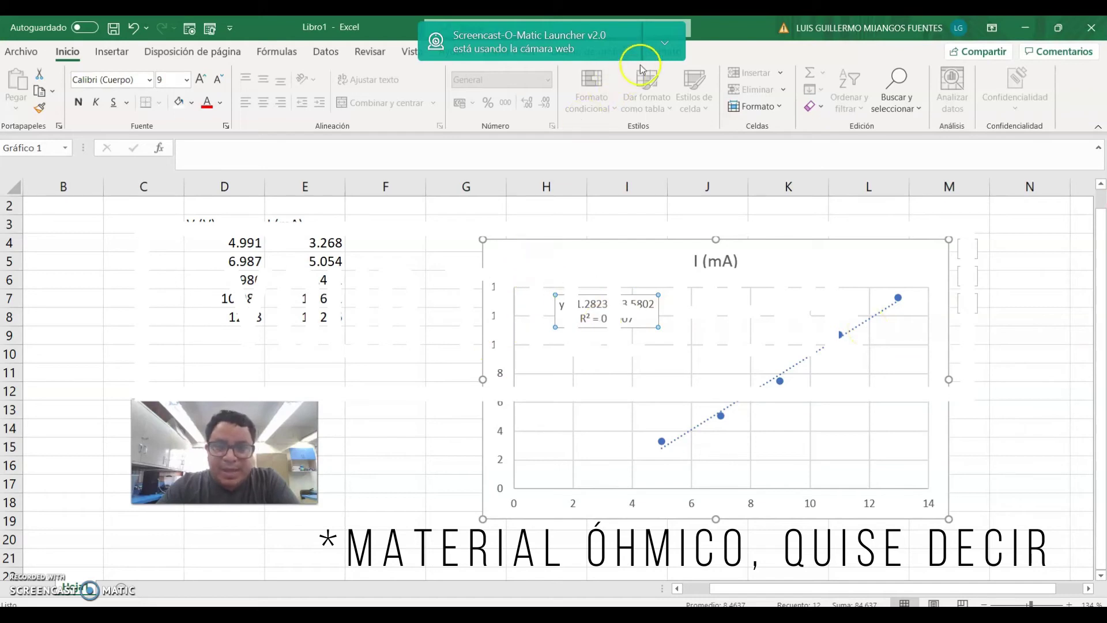
Step: Hide the webcam notification and add primary horizontal and primary vertical axis titles to the chart
click(664, 43)
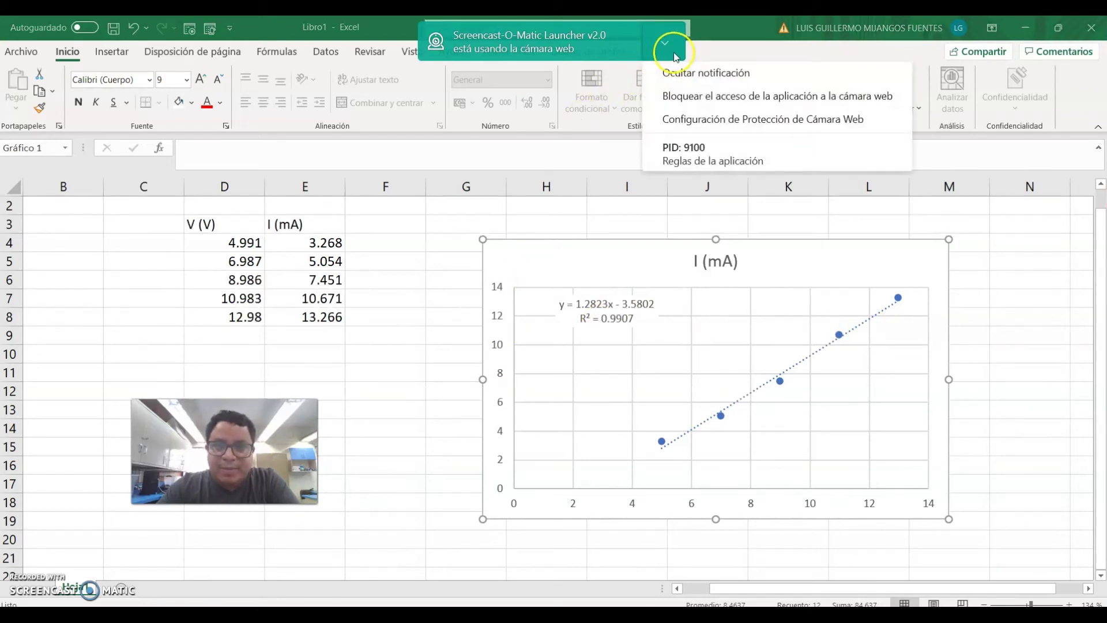
click(696, 73)
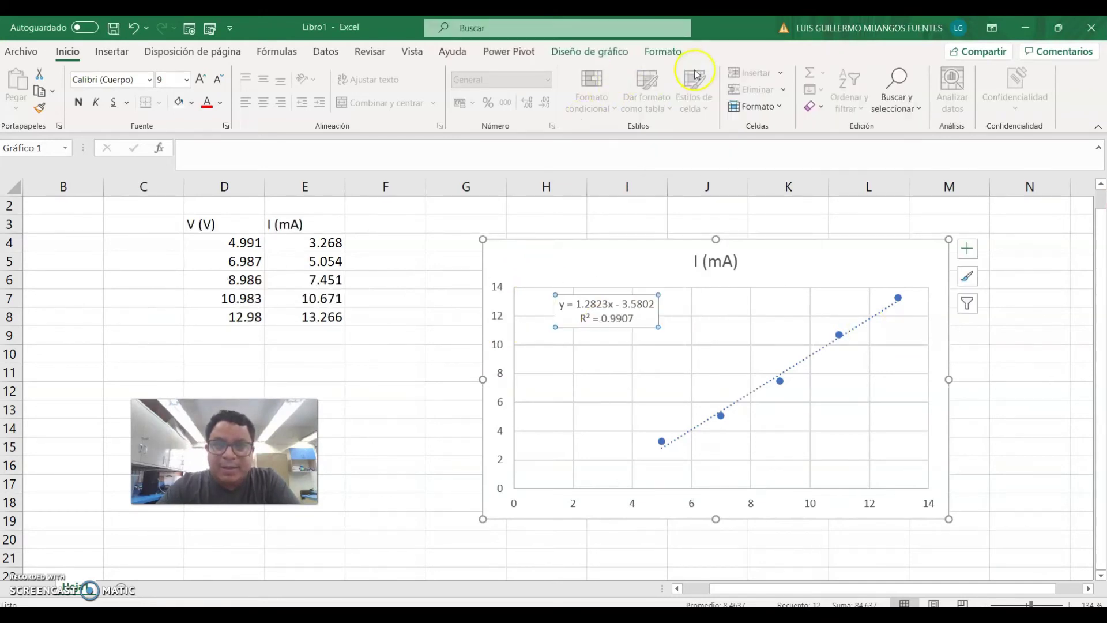
click(655, 51)
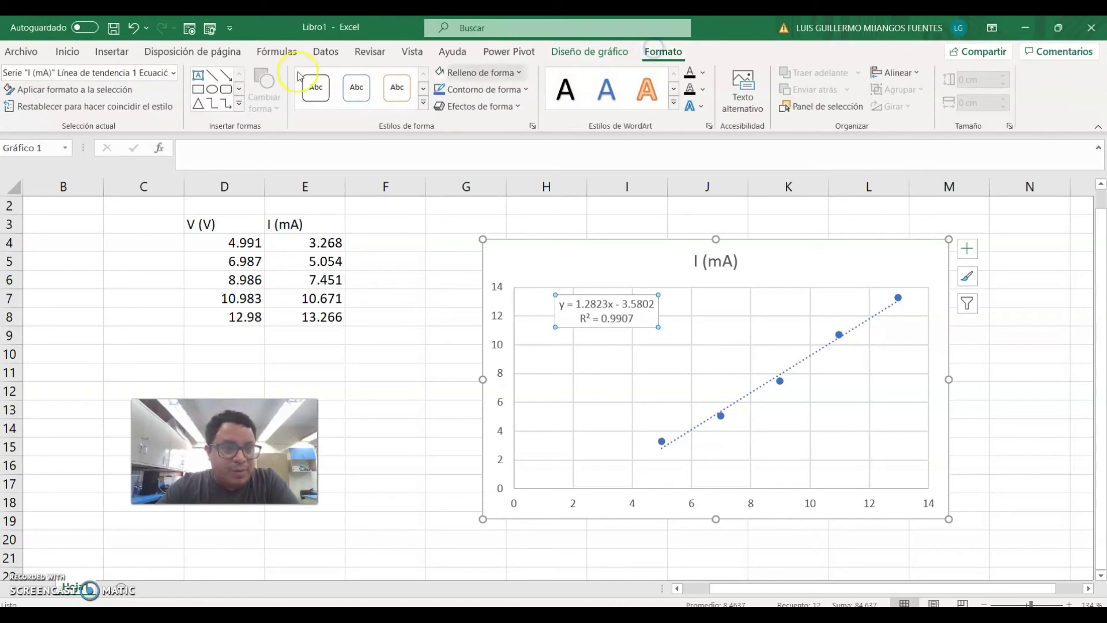
click(591, 52)
click(51, 107)
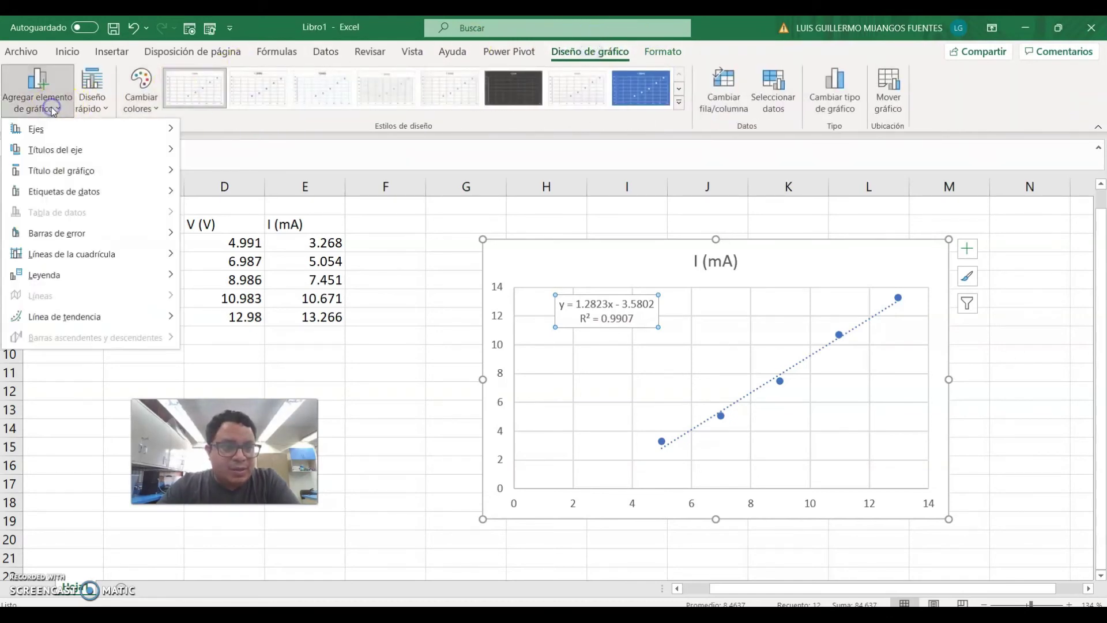
mouse_move(116, 150)
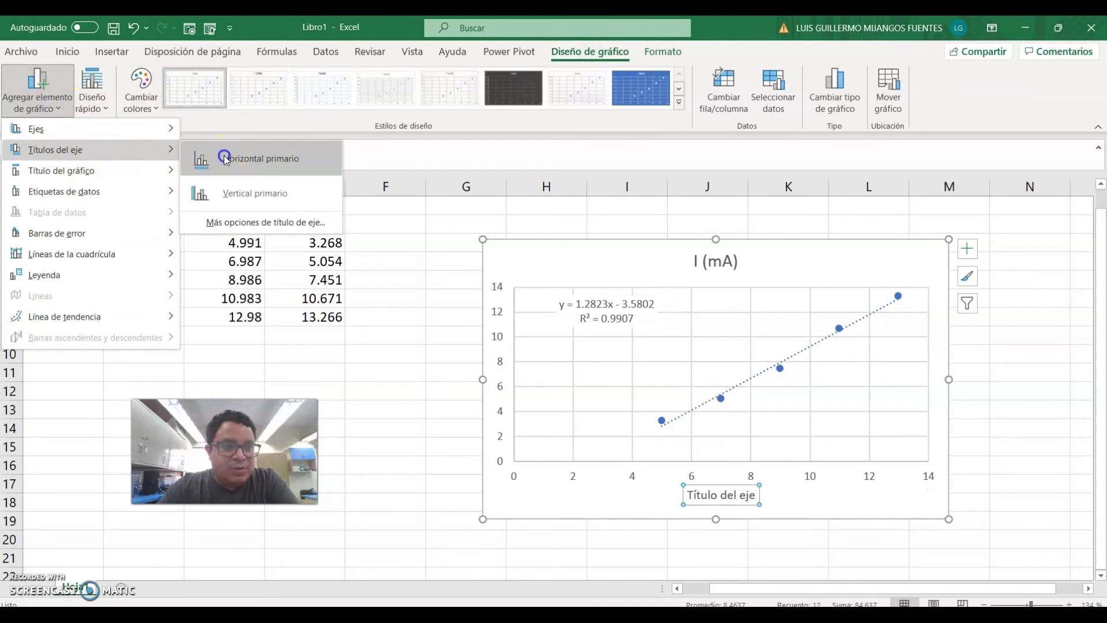
click(226, 158)
click(60, 108)
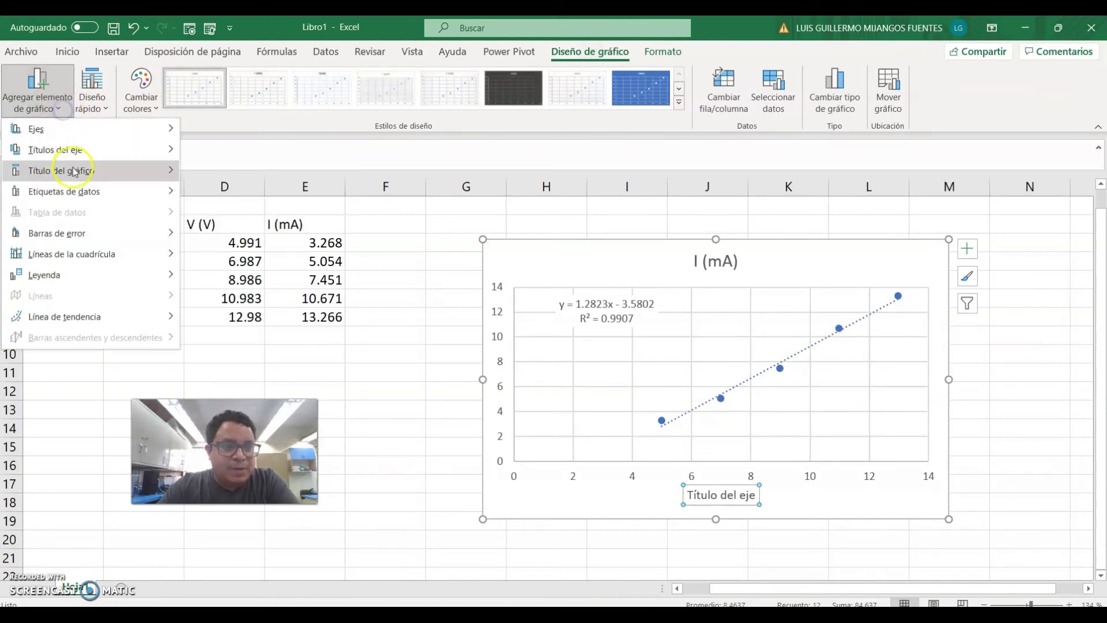
mouse_move(87, 150)
click(242, 192)
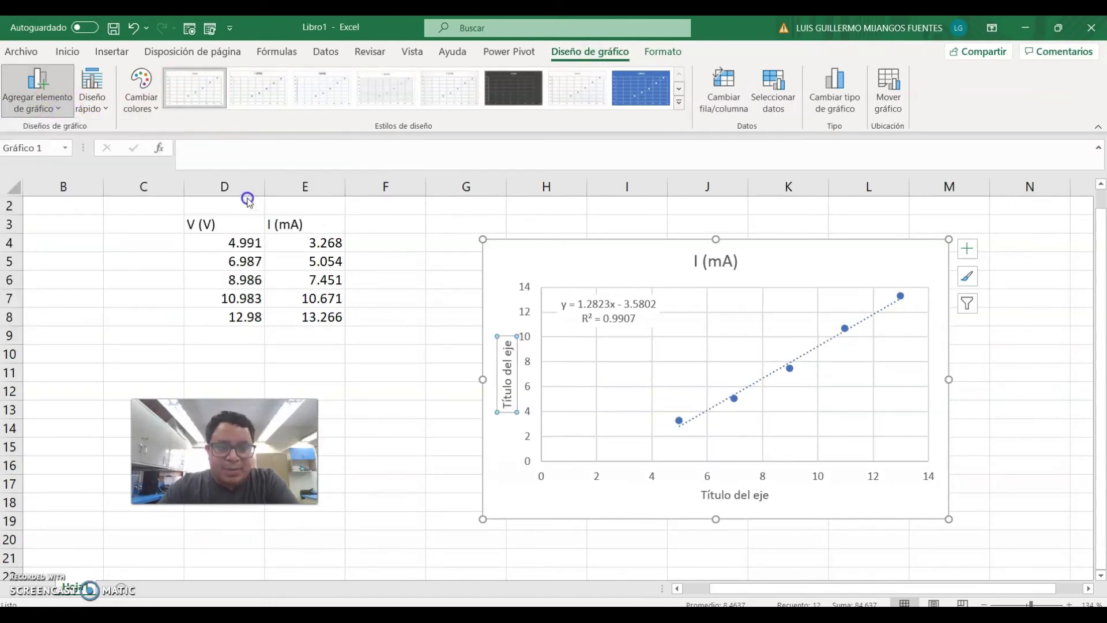
Step: Change the chart's vertical axis title to "Corriente (mA)"
drag(508, 339, 501, 413)
text(Corri)
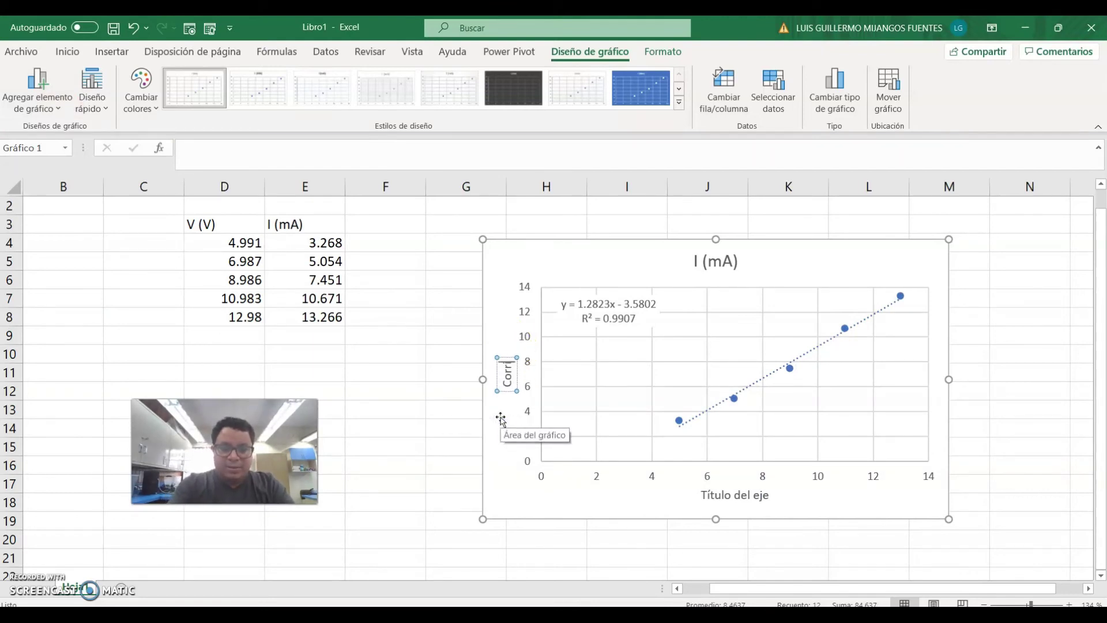
text(ente (mA)
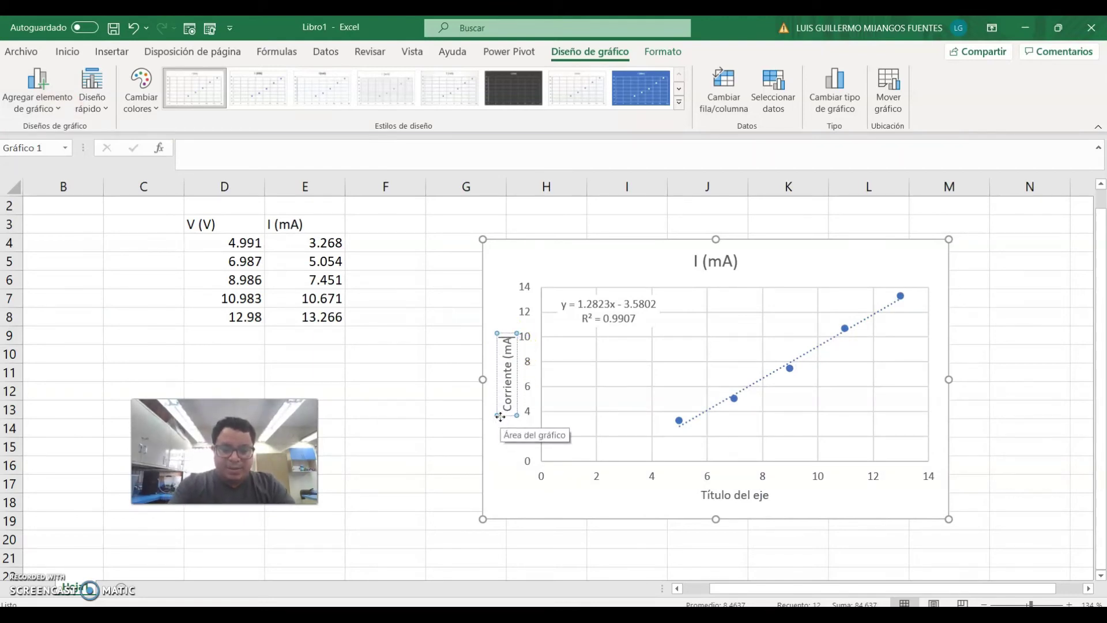
text())
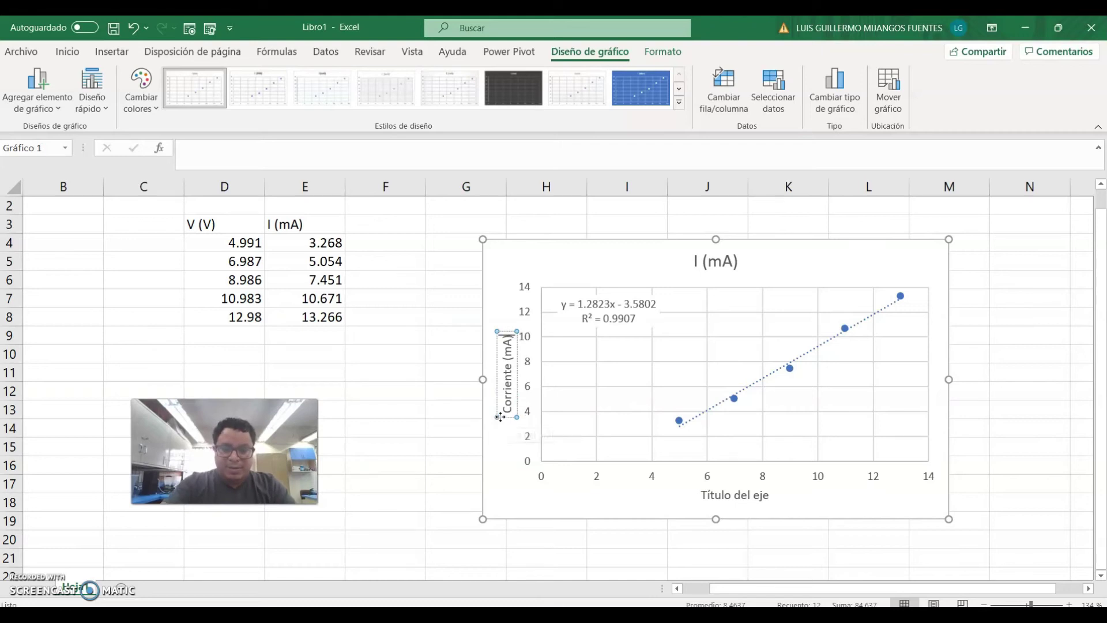
Step: Change the chart's horizontal axis title to "Voltaje (V)" and close the title formatting options
click(748, 496)
double_click(747, 496)
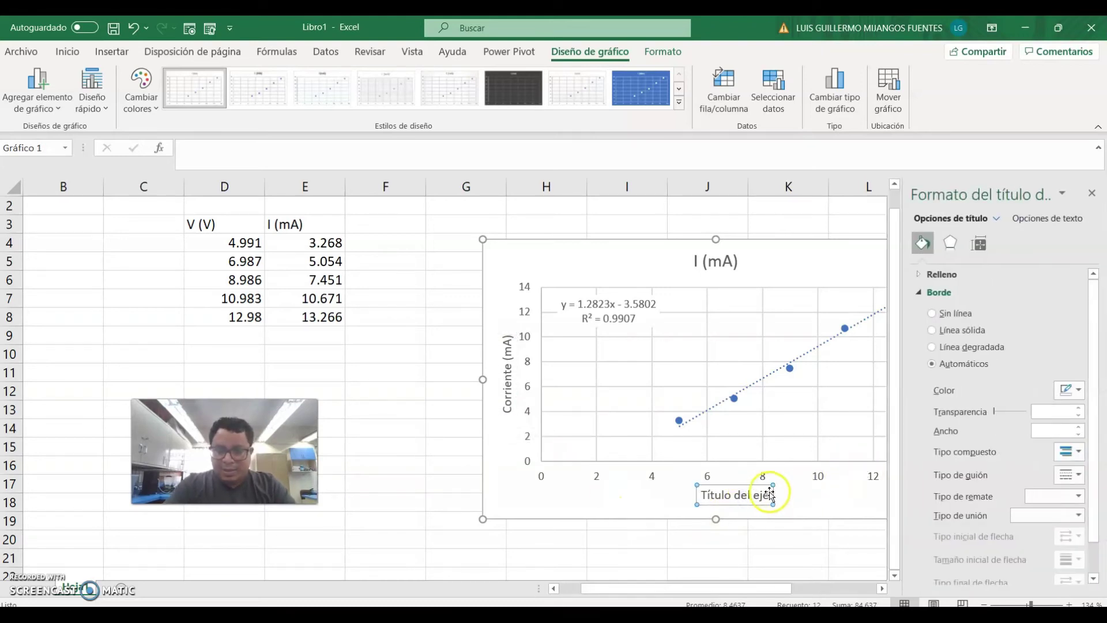
double_click(762, 494)
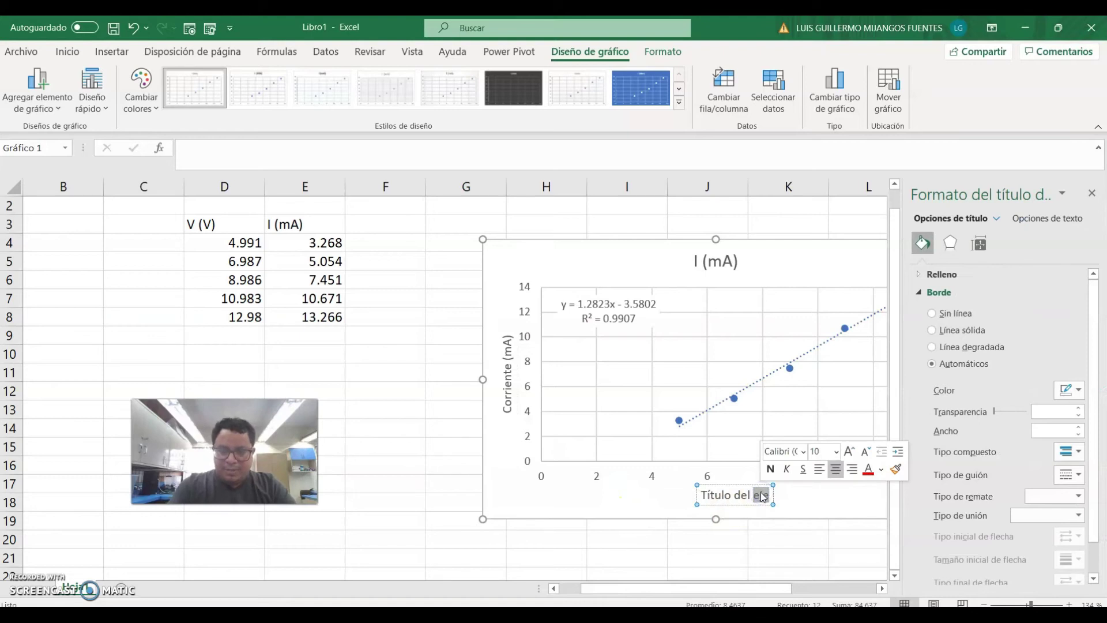
key(BackSpace)
key(BackSpace)
key(BackSpace)
key(BackSpace)
key(BackSpace)
key(BackSpace)
key(BackSpace)
key(BackSpace)
key(BackSpace)
key(BackSpace)
key(BackSpace)
key(BackSpace)
text(V)
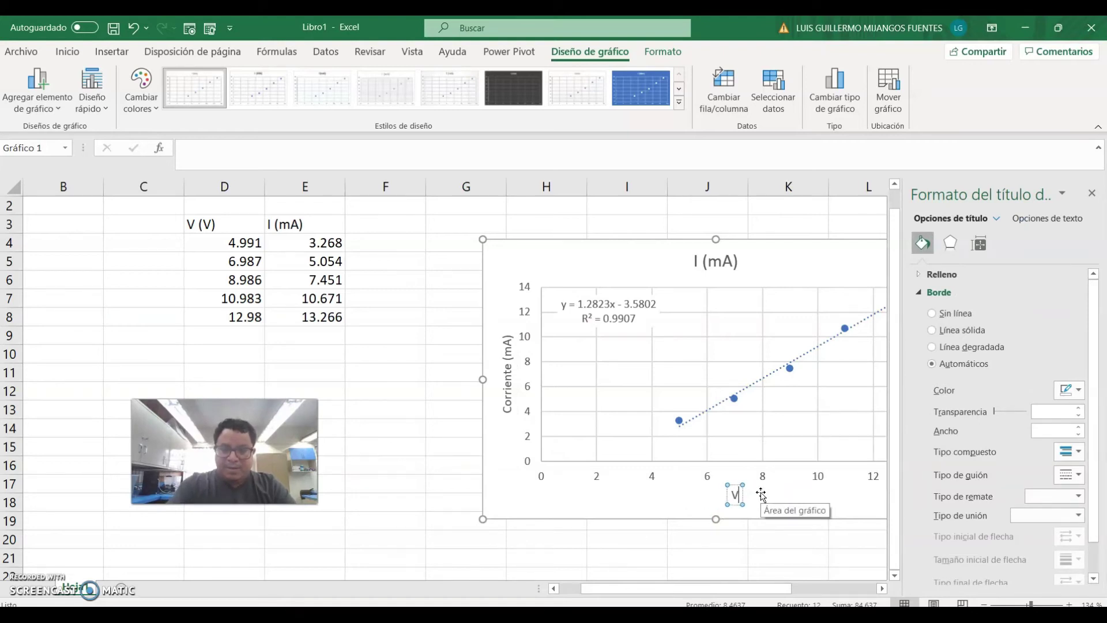
text(oltaje (V)
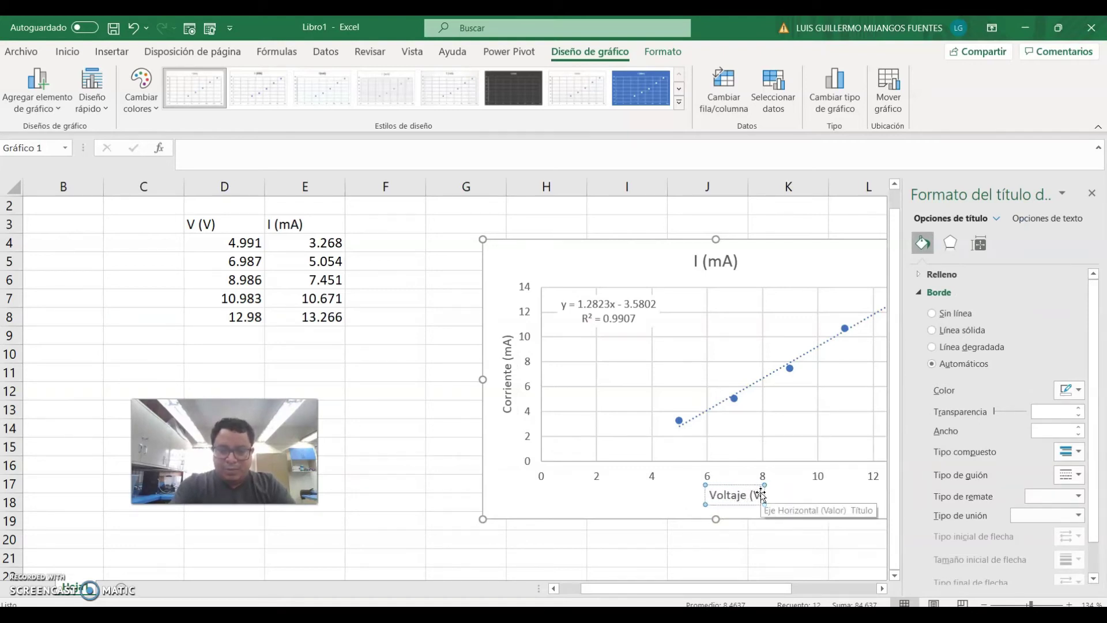
text())
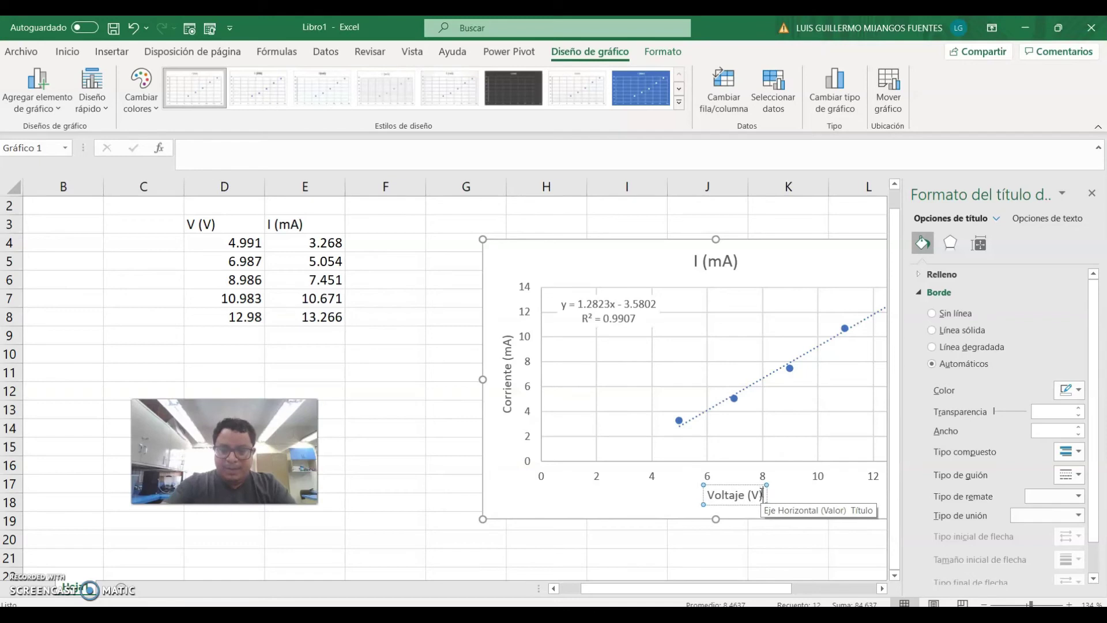
click(665, 491)
click(1091, 194)
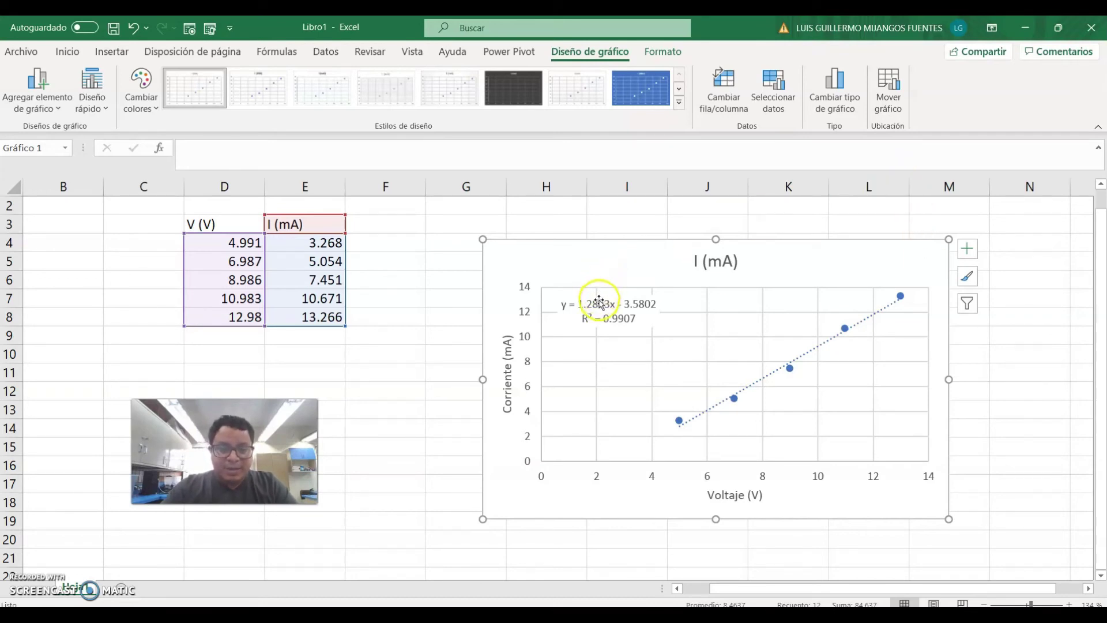
Step: Enter the label "Resistencia" in cell E10 below the data table
click(312, 357)
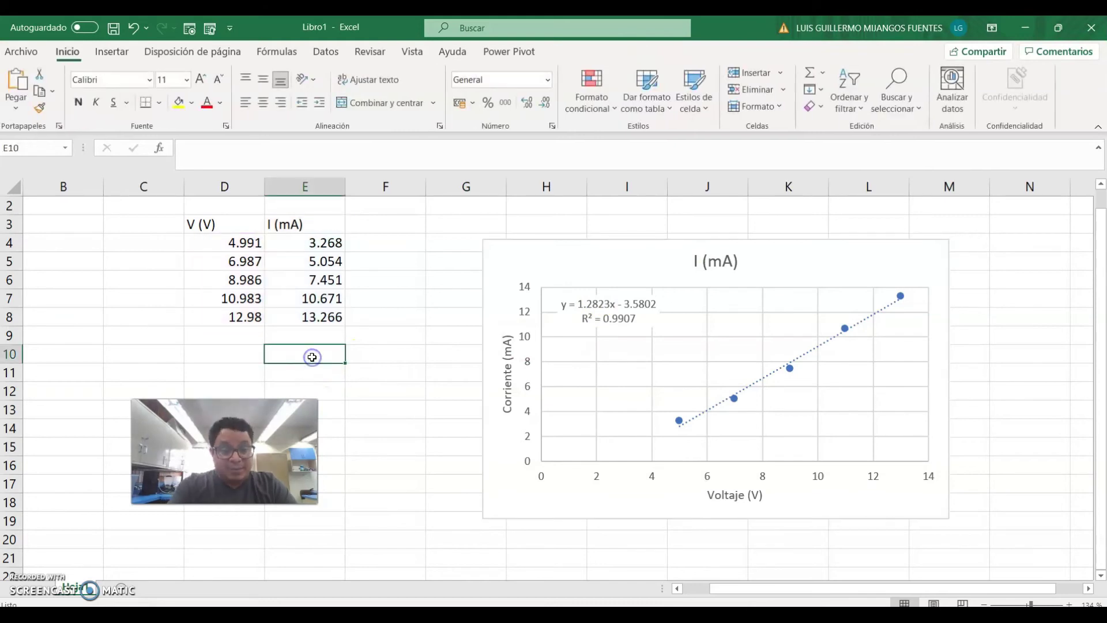
text(Resistencia)
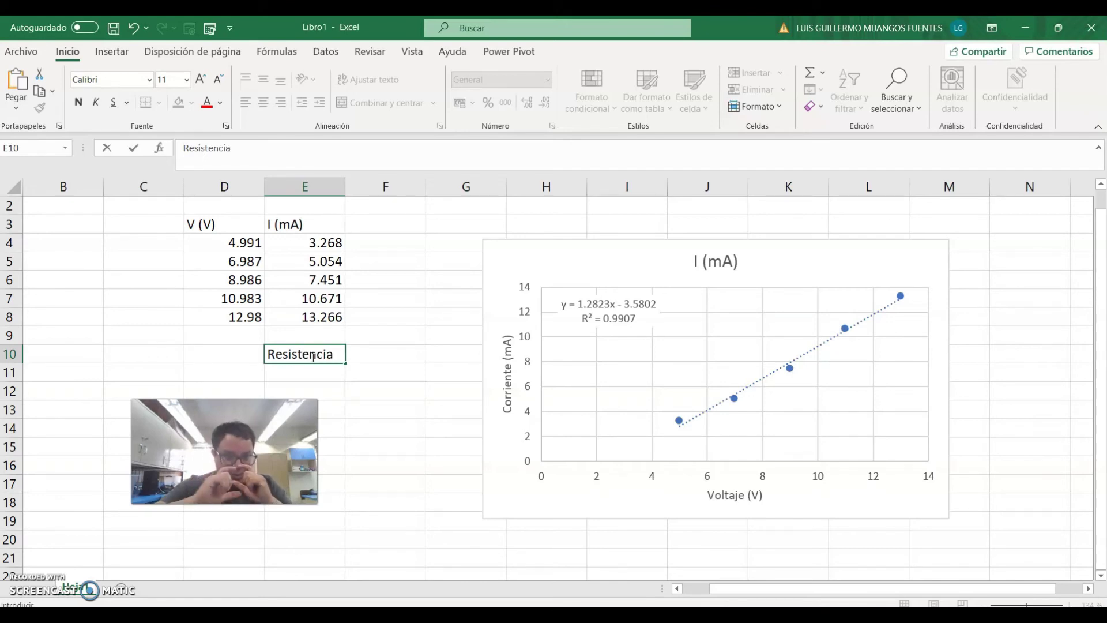
key(Tab)
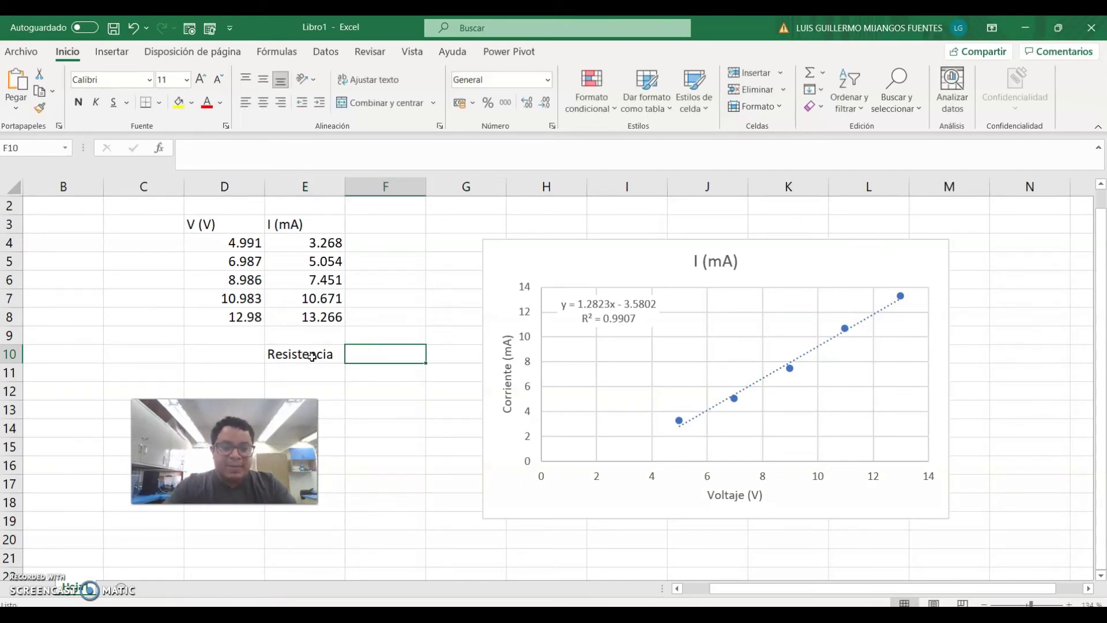
Step: Begin a PENDIENTE formula in F10 with the voltage values D4:D8 as the known y argument
text(+)
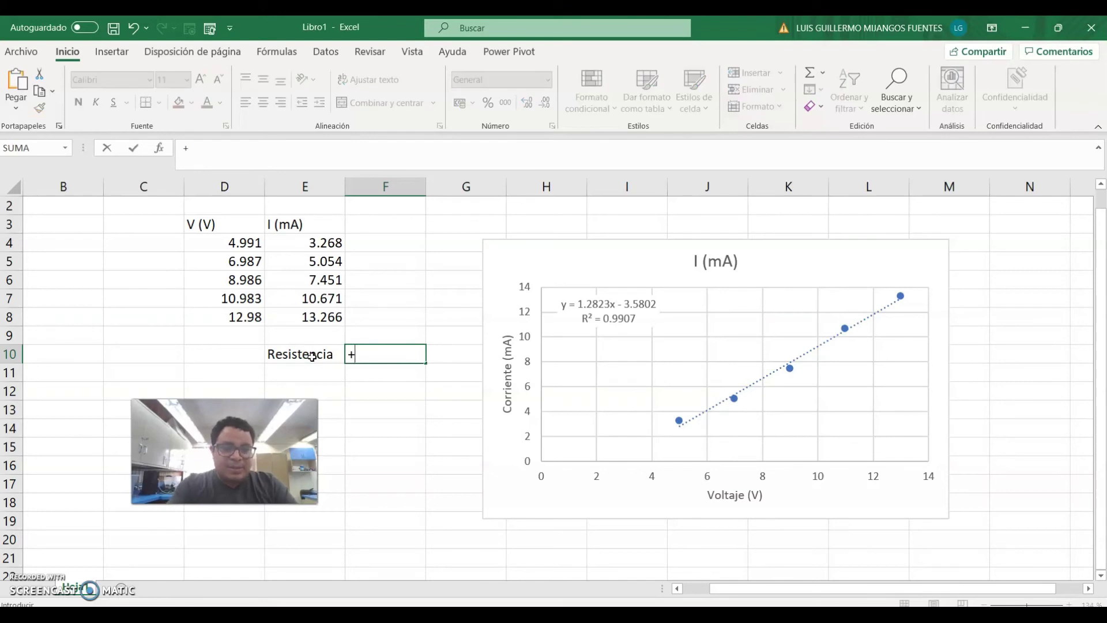
text(pend)
key(Tab)
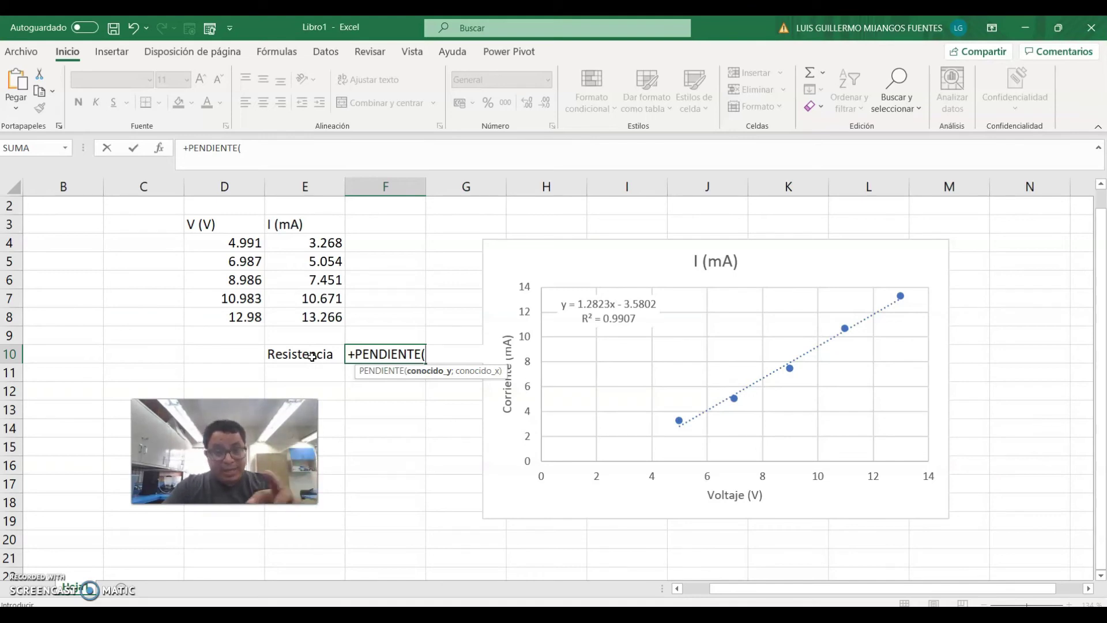
key(Up)
key(Up)
key(Left)
key(Left)
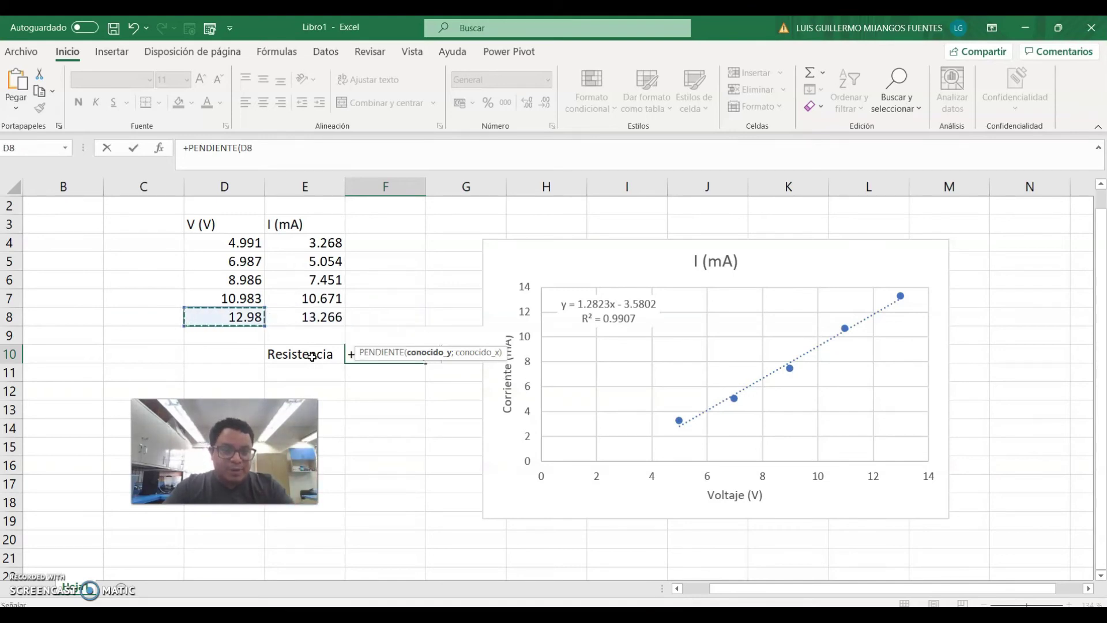
key(Up)
key(Up)
key(Up)
key(Up)
key(Down)
key(shift+Down)
key(shift+Down)
key(shift+Down)
key(shift+Down)
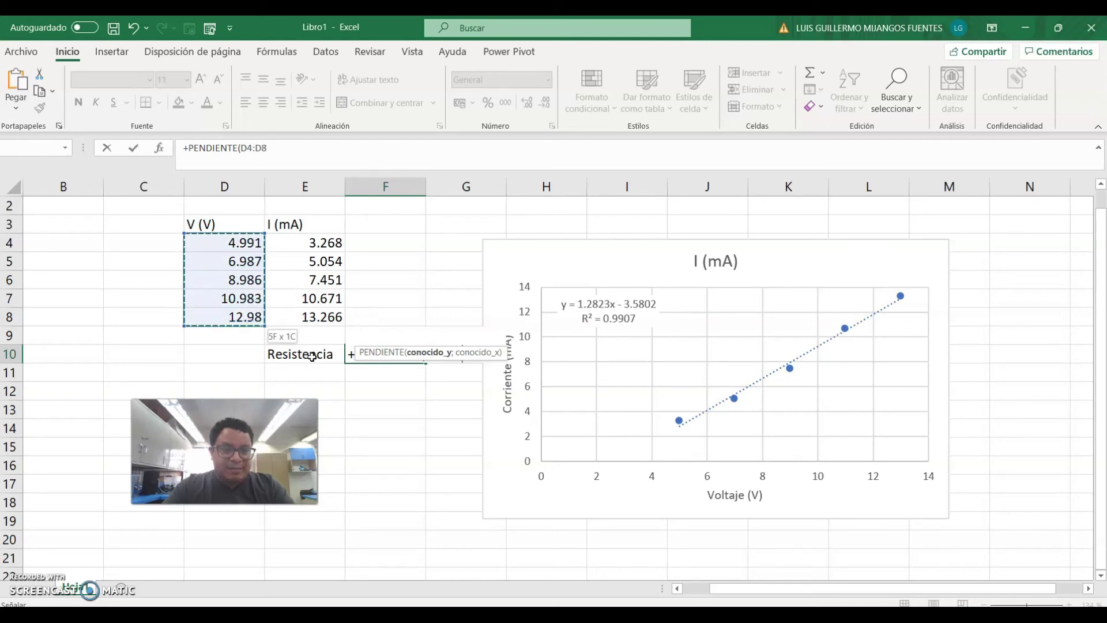
Step: Complete the PENDIENTE formula in F10 with the current values E4:E8 as the known x argument
text(;F9)
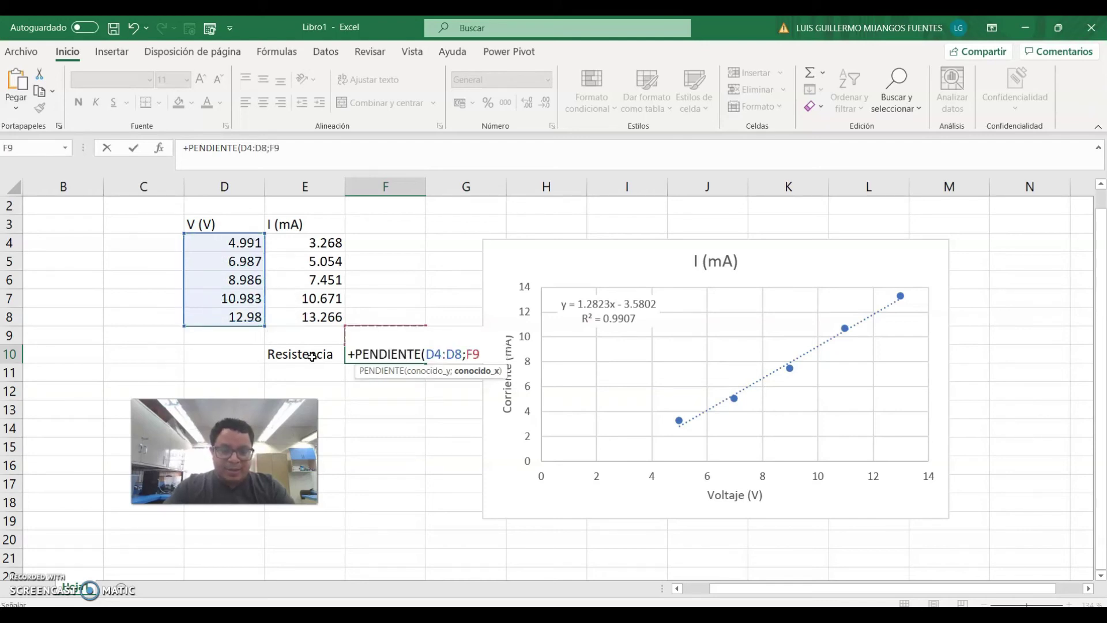
key(Up)
key(Up)
key(Left)
key(shift+Up)
key(shift+Up)
key(shift+Up)
key(shift+Up)
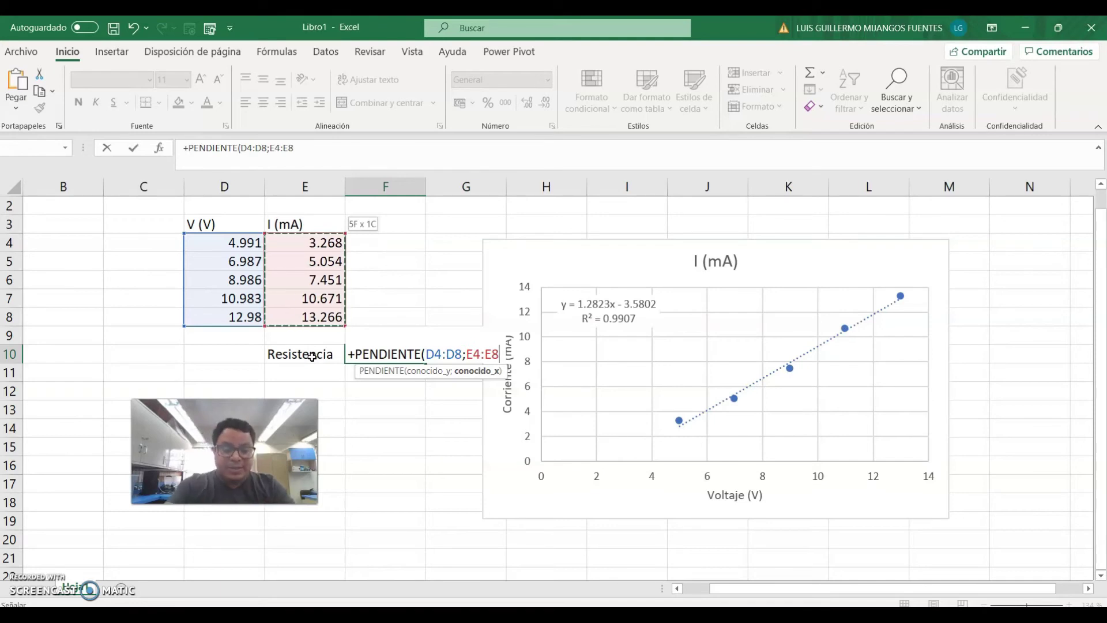
text())
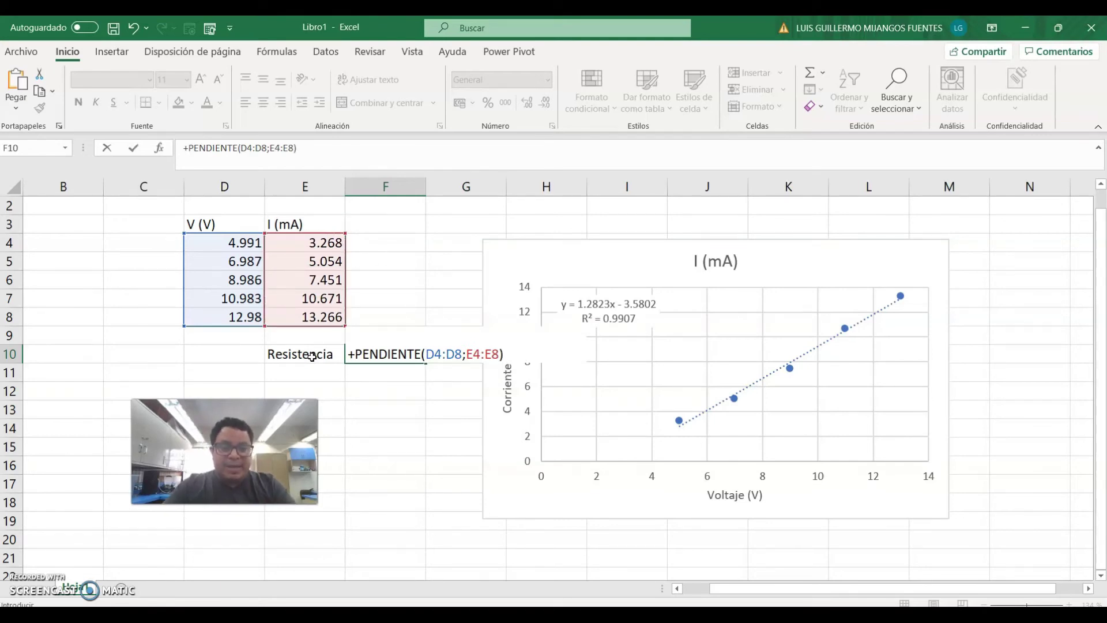
key(Return)
Step: Multiply the slope formula in F10 by 1000 to express the resistance in ohms
key(Up)
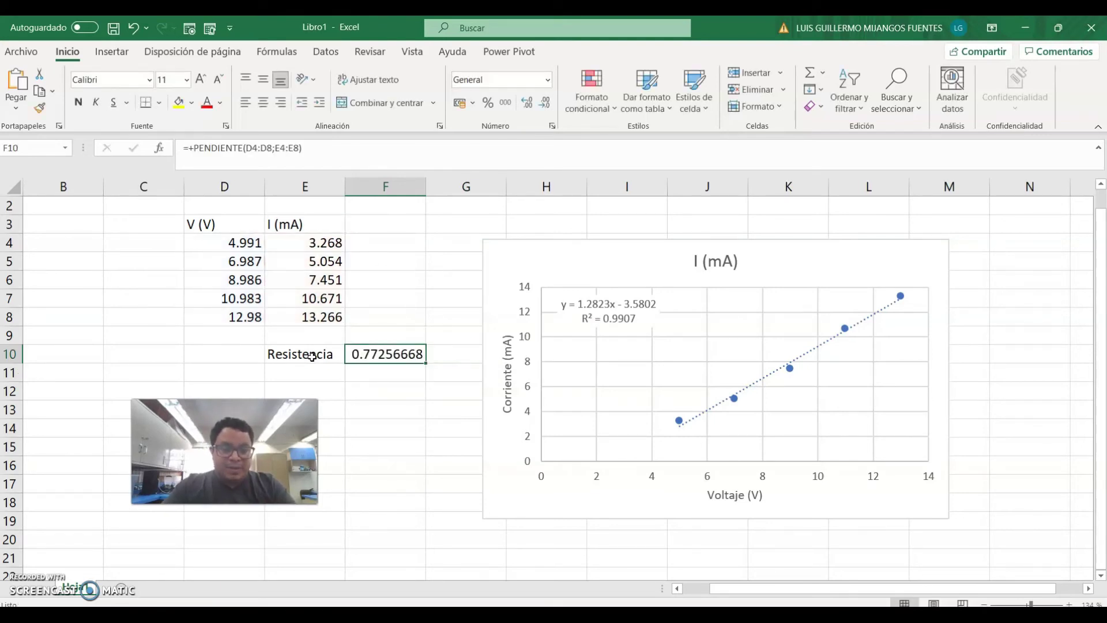
click(329, 147)
text(*1000)
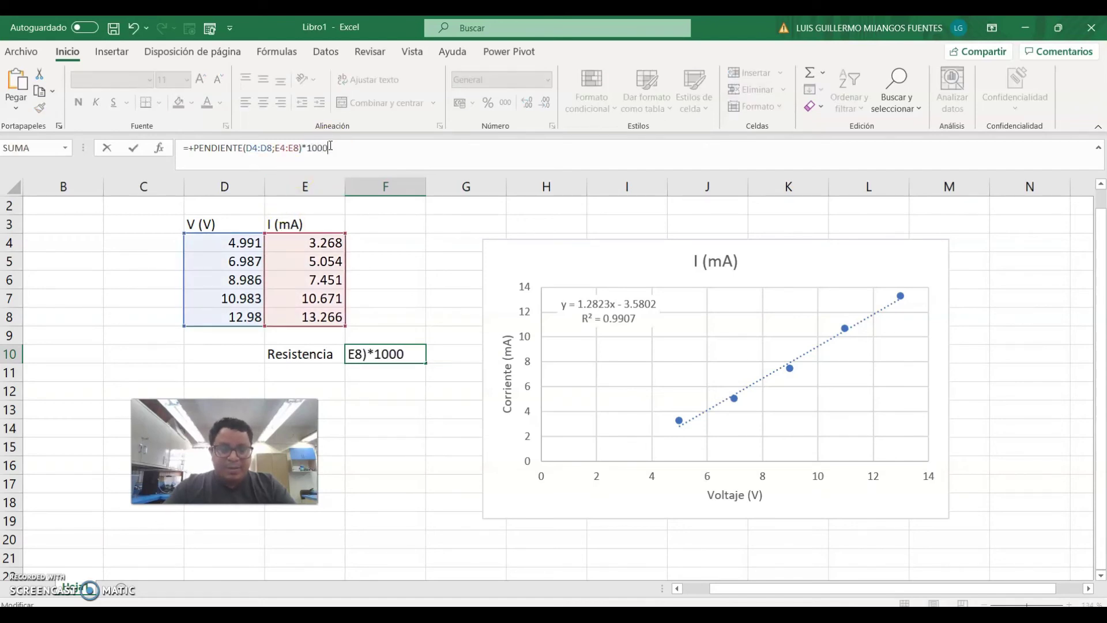
key(Return)
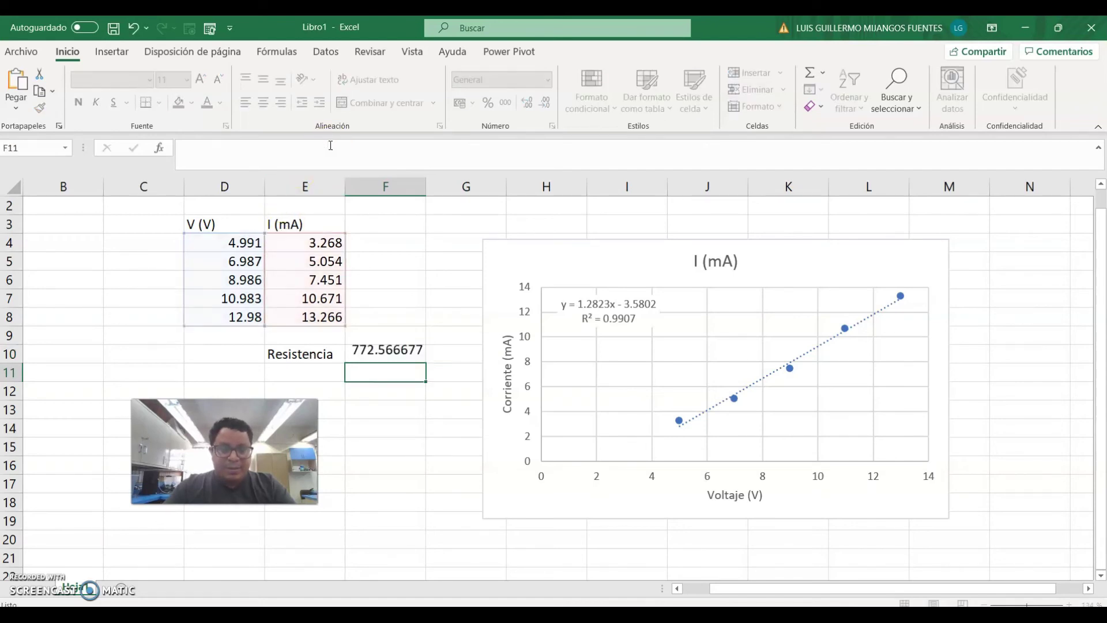
Step: Reduce the number format of the resistance value in F10 to no decimal places
key(Up)
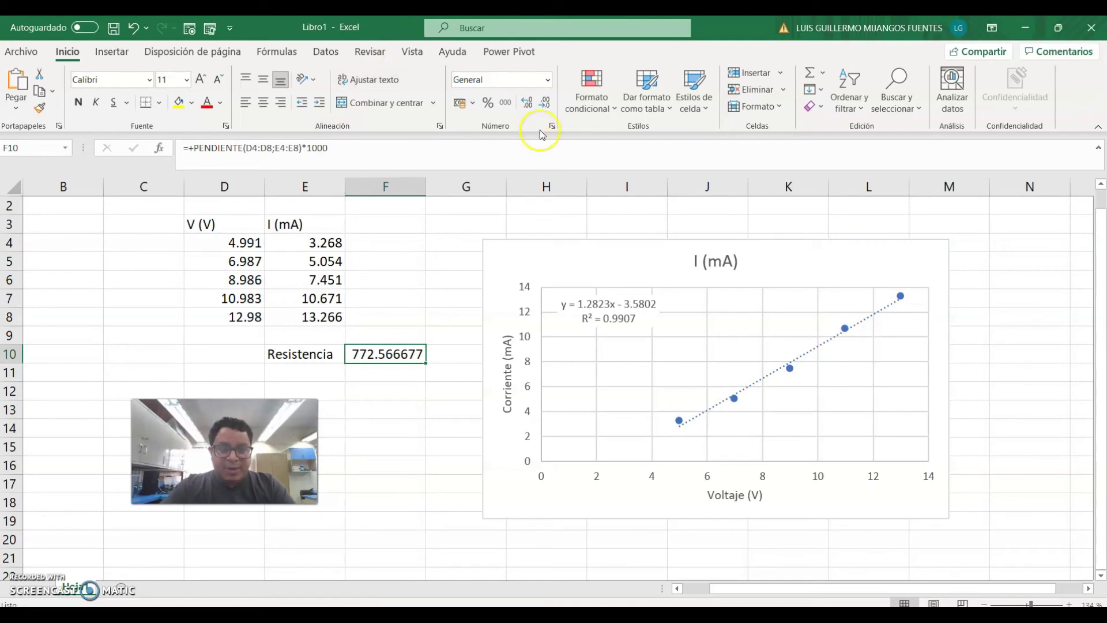
click(545, 105)
click(544, 106)
click(544, 106)
click(544, 105)
click(544, 106)
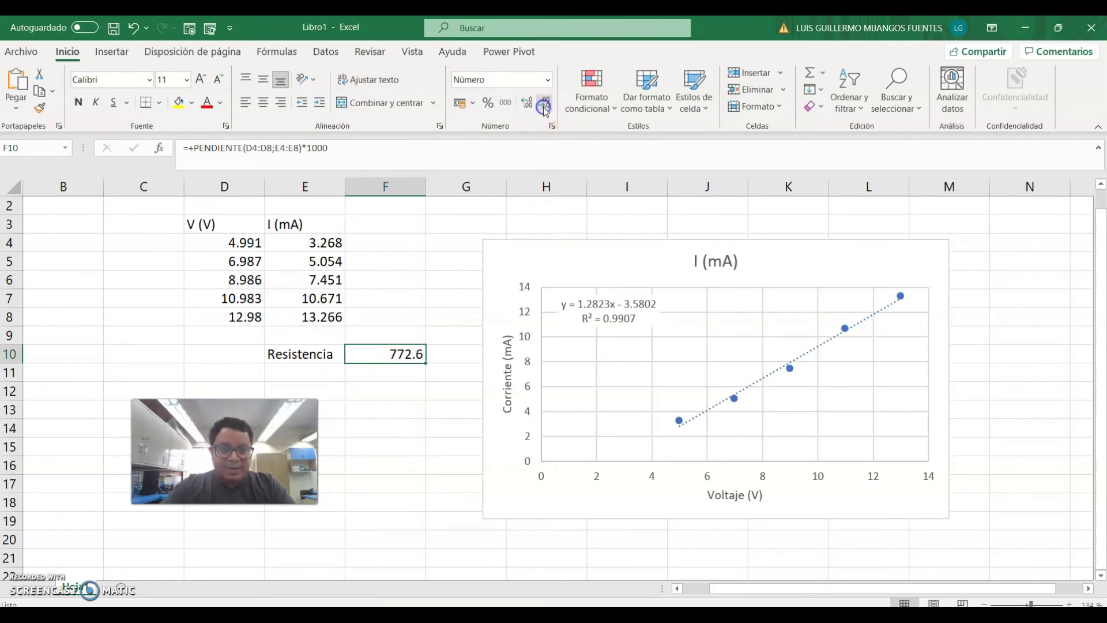
click(545, 106)
Step: Enter the resistance unit in G10, beside the calculated value
click(452, 352)
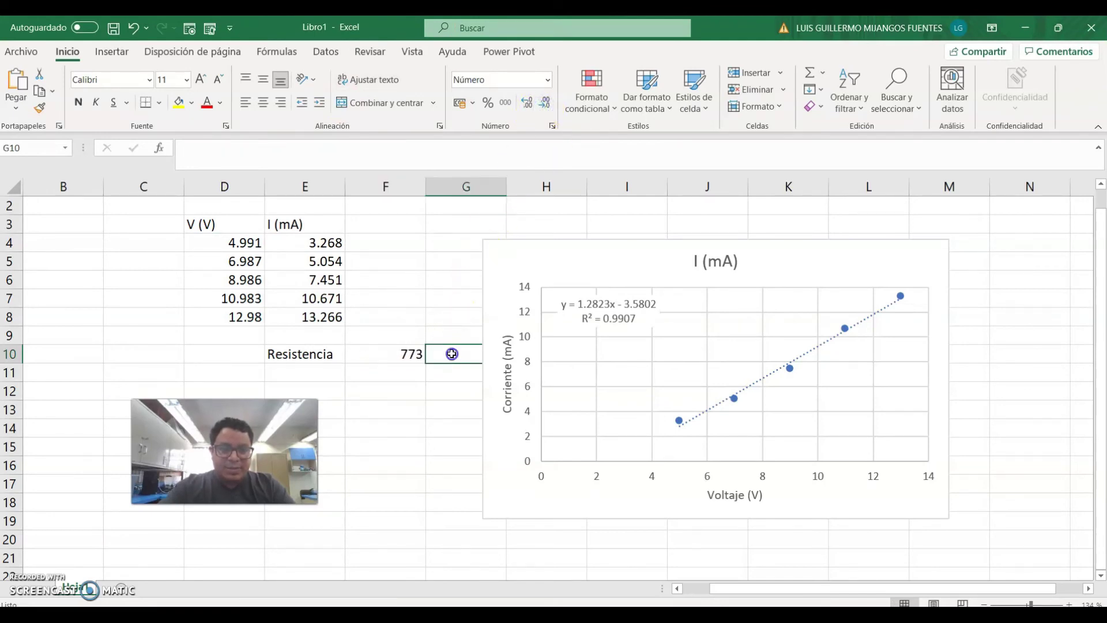
text(I)
text(hm)
key(Return)
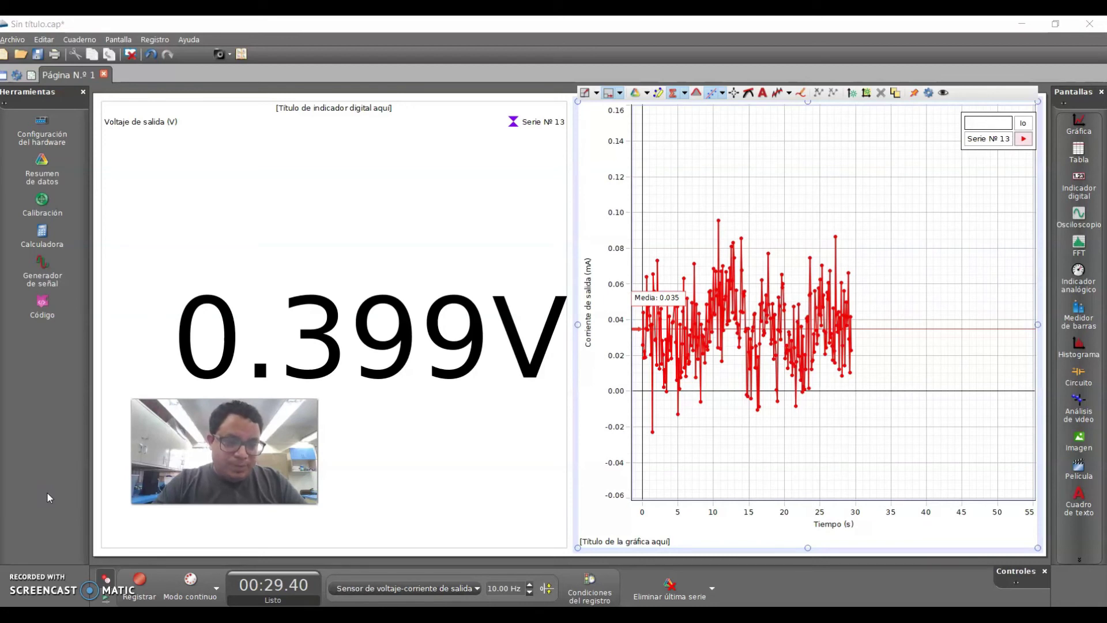
Step: In PASCO Capstone, set the signal generator's DC voltage for 850 Salida 1 to 0.6 V
click(51, 276)
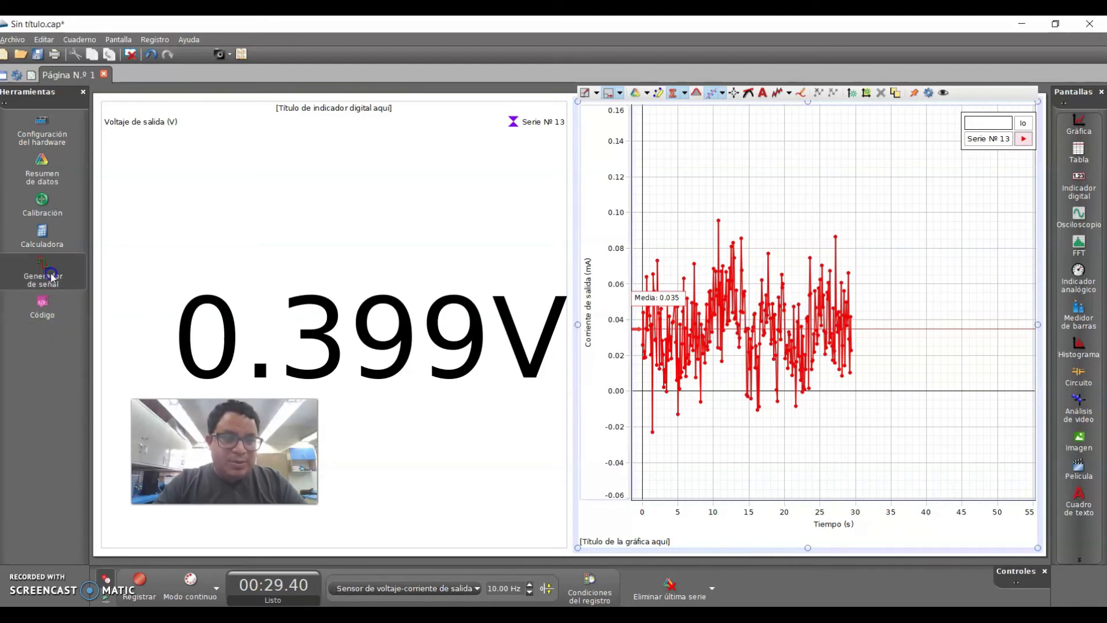
click(224, 188)
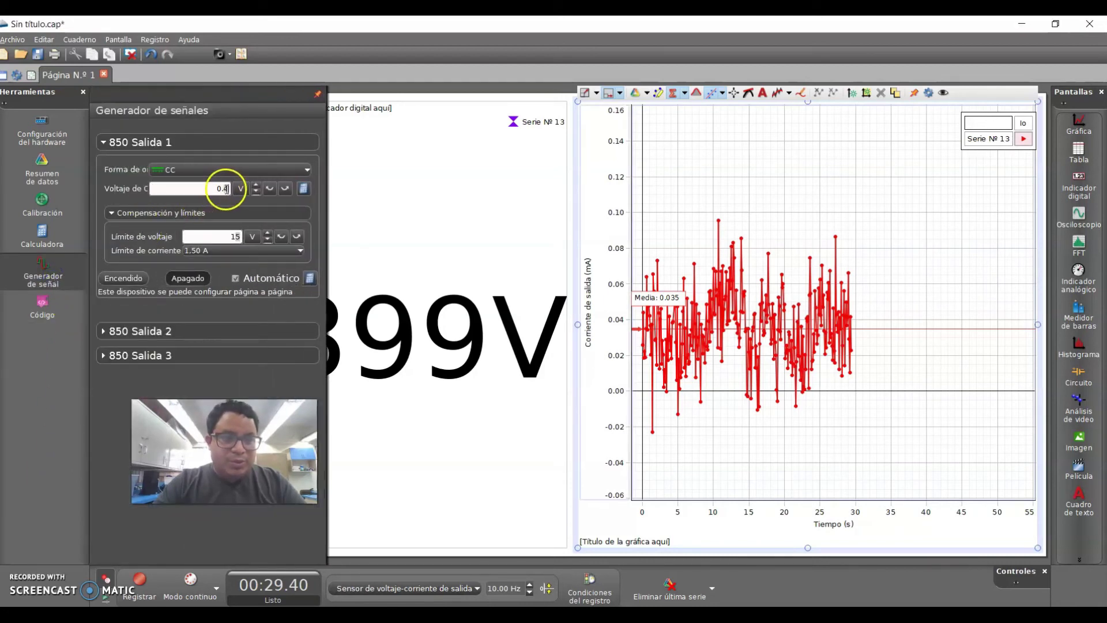
click(225, 189)
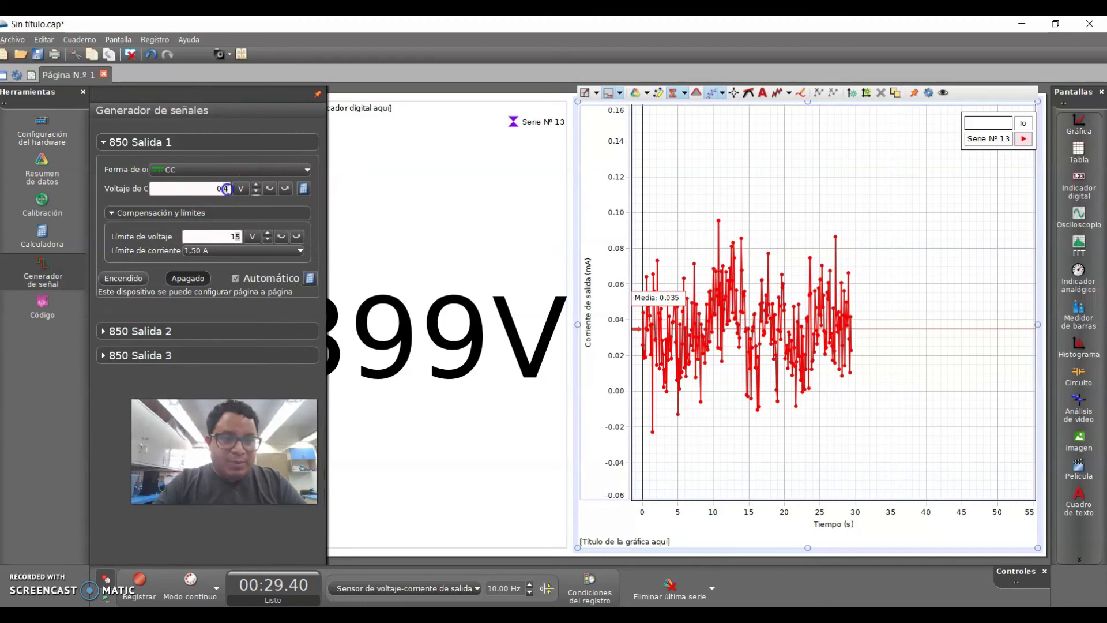
key(BackSpace)
text(6)
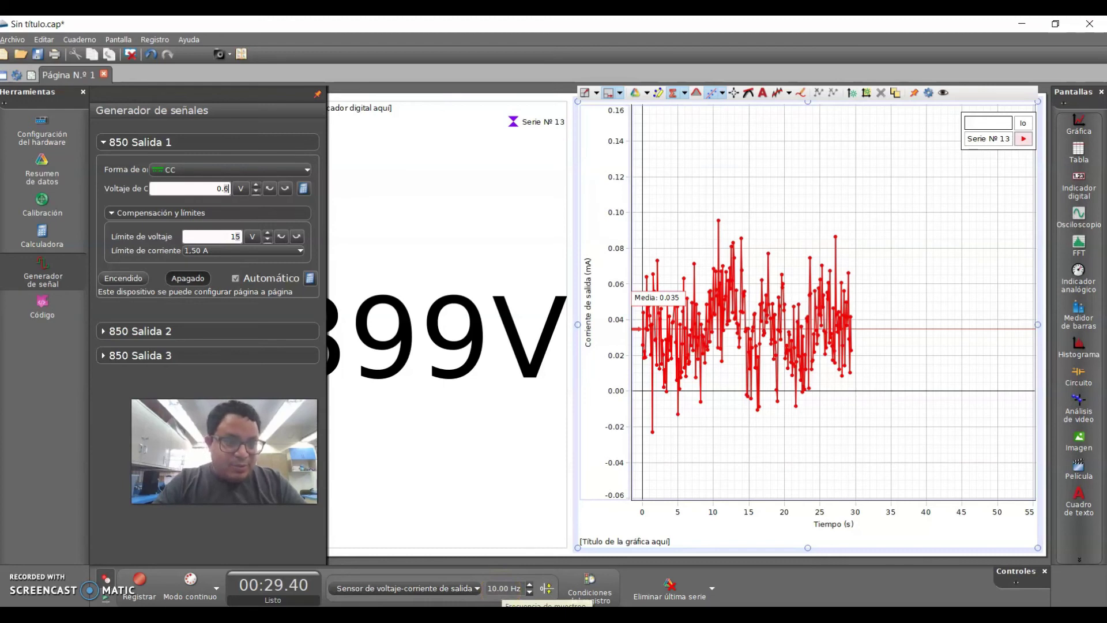
Step: Start recording a new run, hide the signal generator settings, and rescale the graph's current axis to bring the trace fully into view
click(139, 592)
click(48, 278)
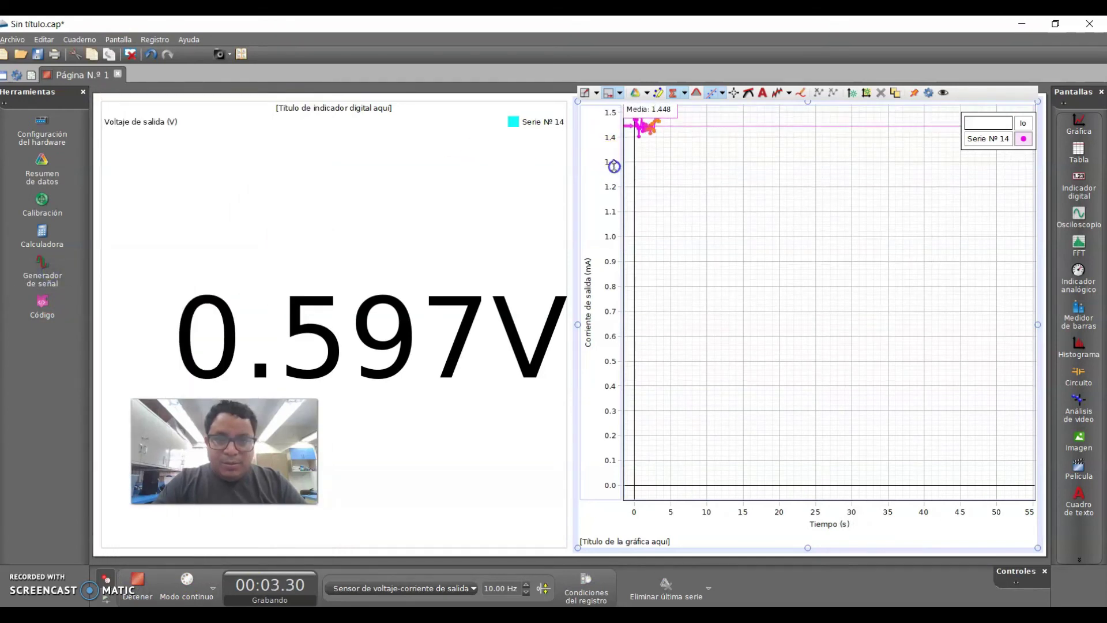
drag(614, 166, 609, 232)
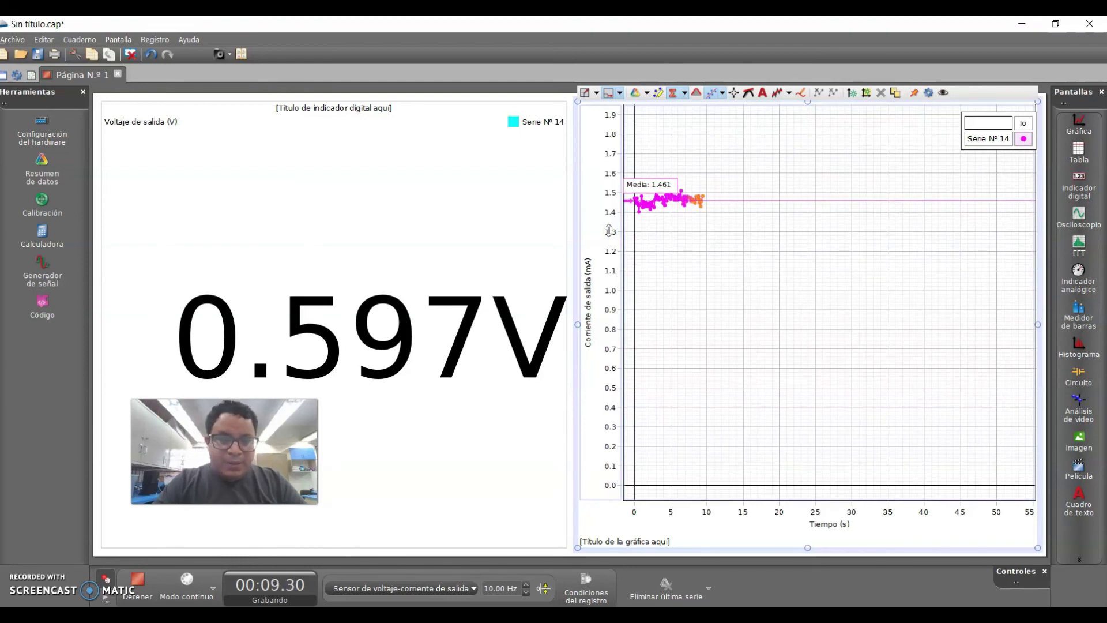
Step: Switch to the Diodo sheet in Excel and enter the voltage 0.597 in C6
key(alt+Tab)
key(alt+Tab)
key(alt+Tab)
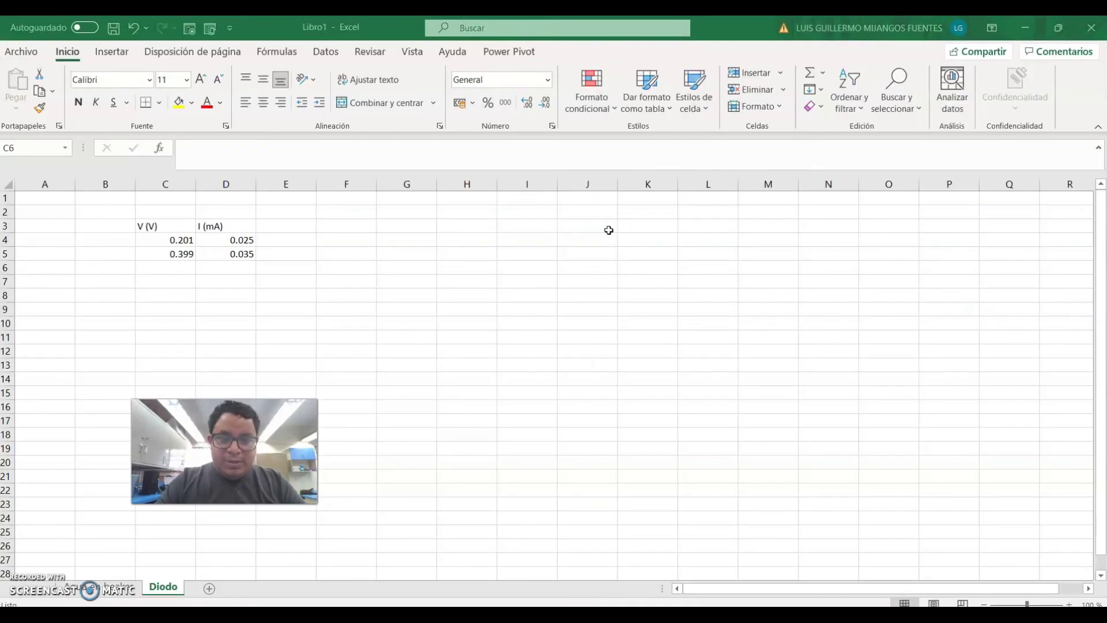
text(0.597)
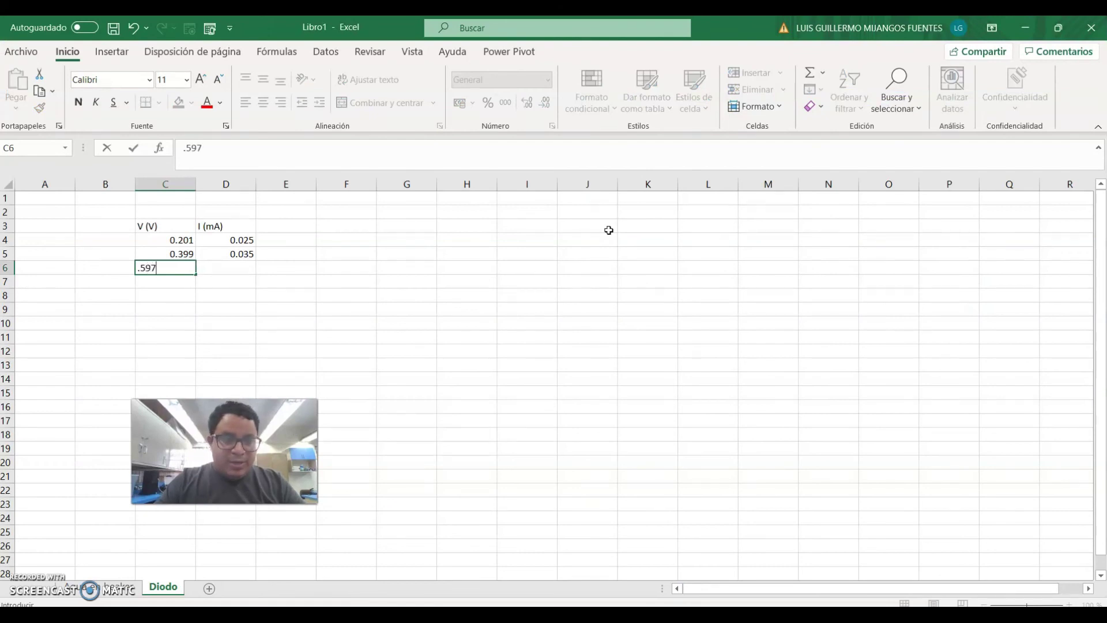
key(Tab)
Step: Switch back to PASCO Capstone and stop the recording at about 30 seconds
key(alt+Tab)
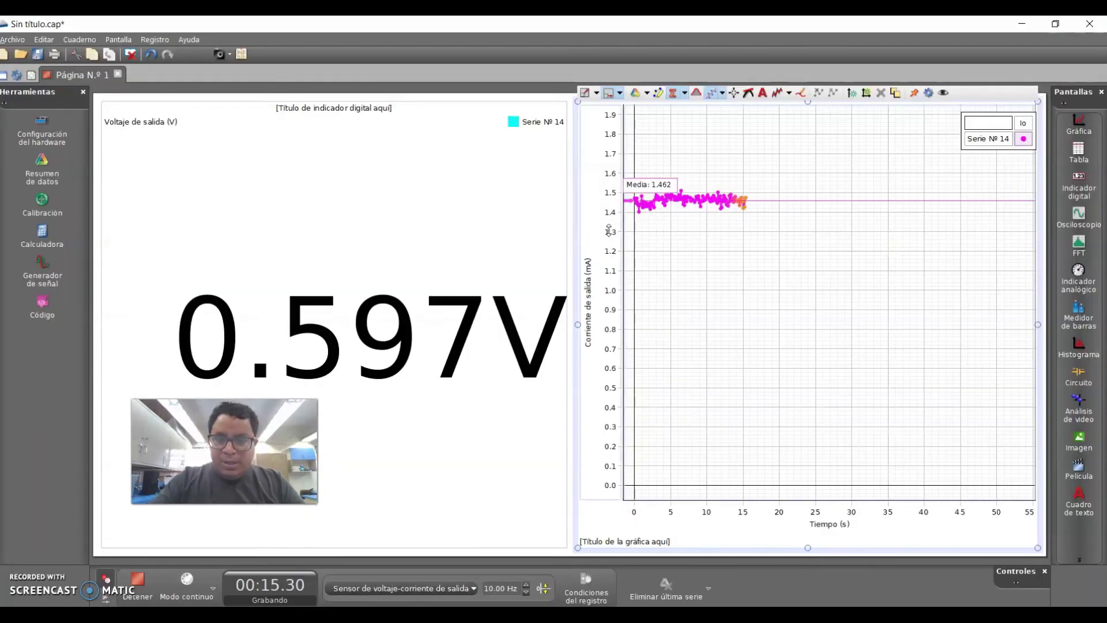
click(538, 316)
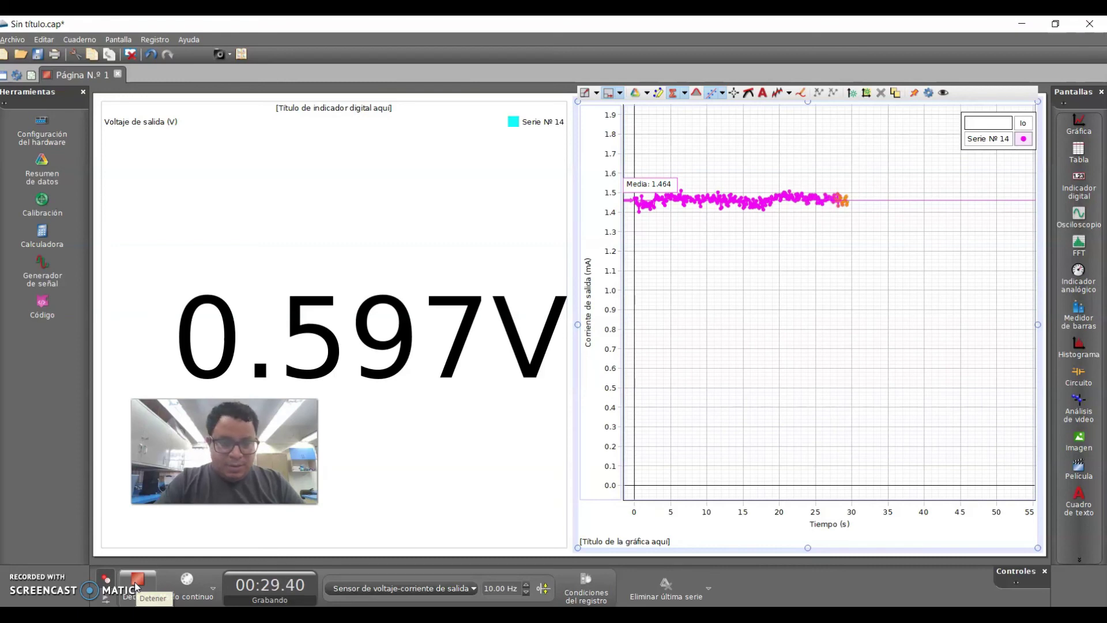
click(136, 587)
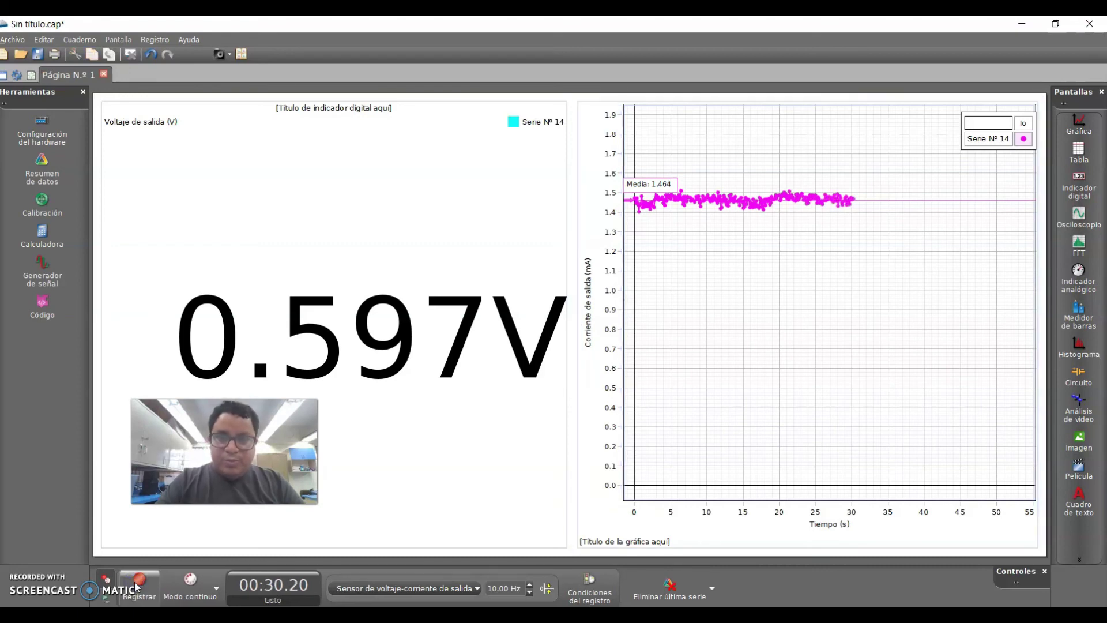
Step: Switch to Excel and enter the mean current 1.464 in D6 of the Diodo sheet
key(alt+Tab)
text(1.464)
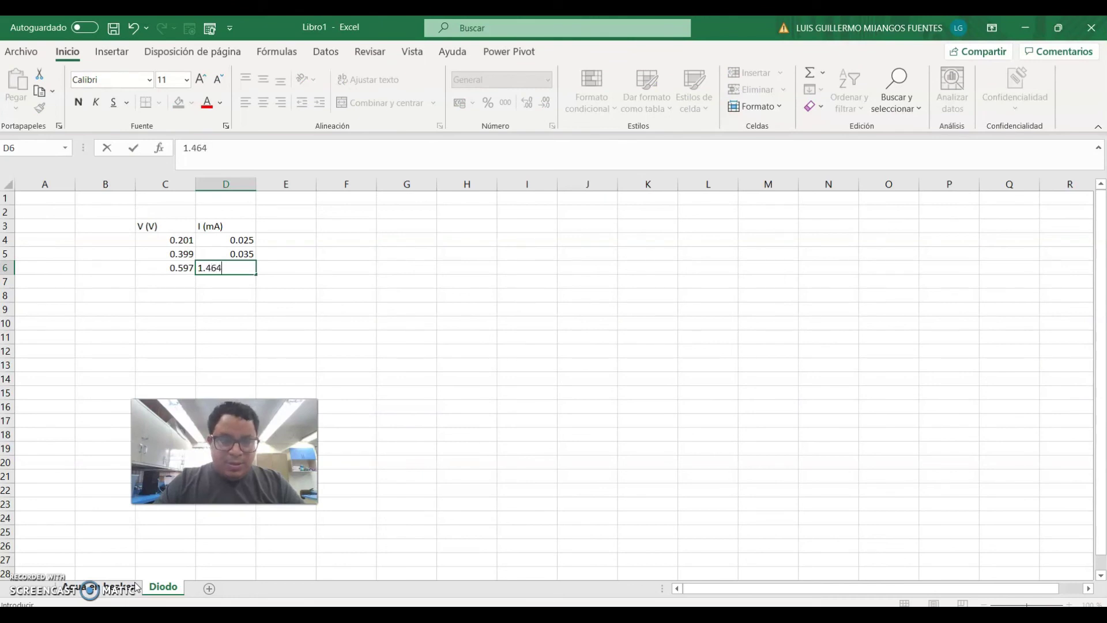
key(ctrl+Return)
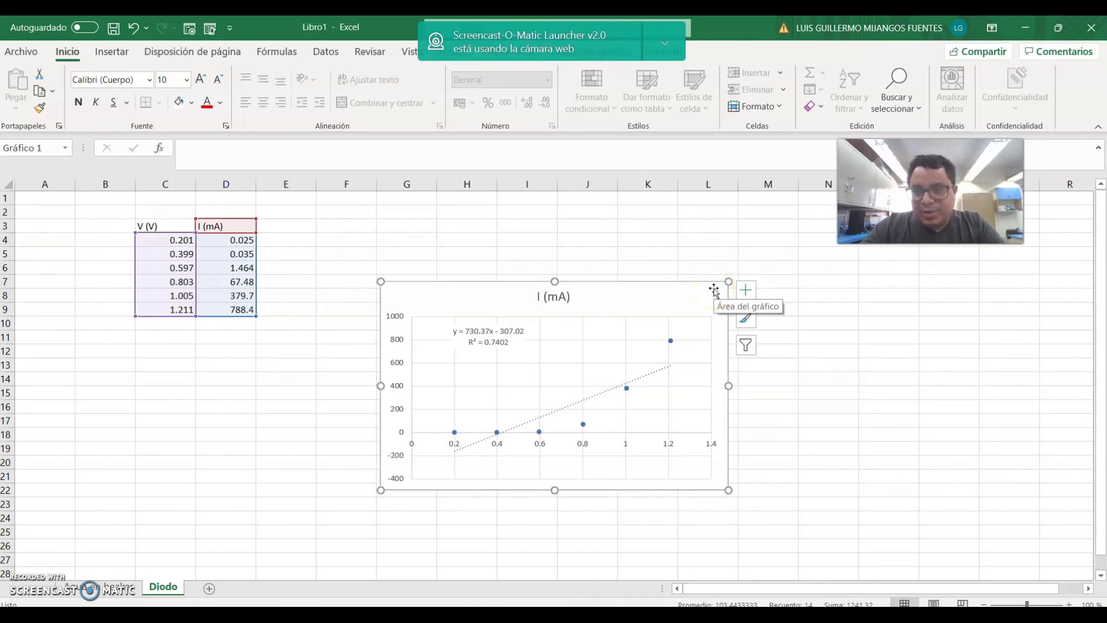
click(627, 390)
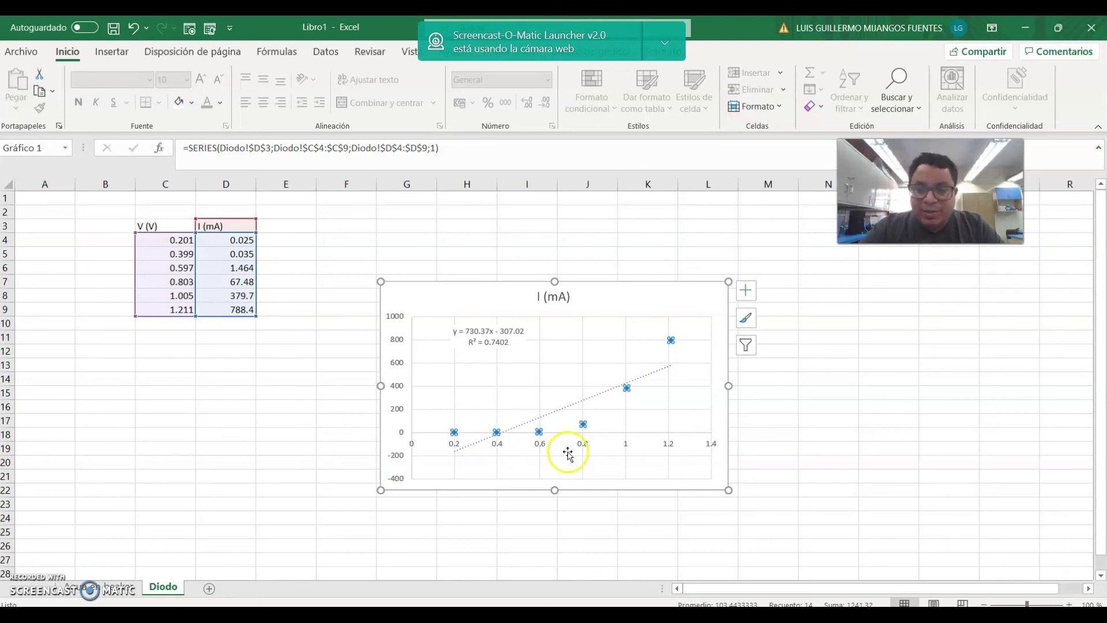
click(590, 401)
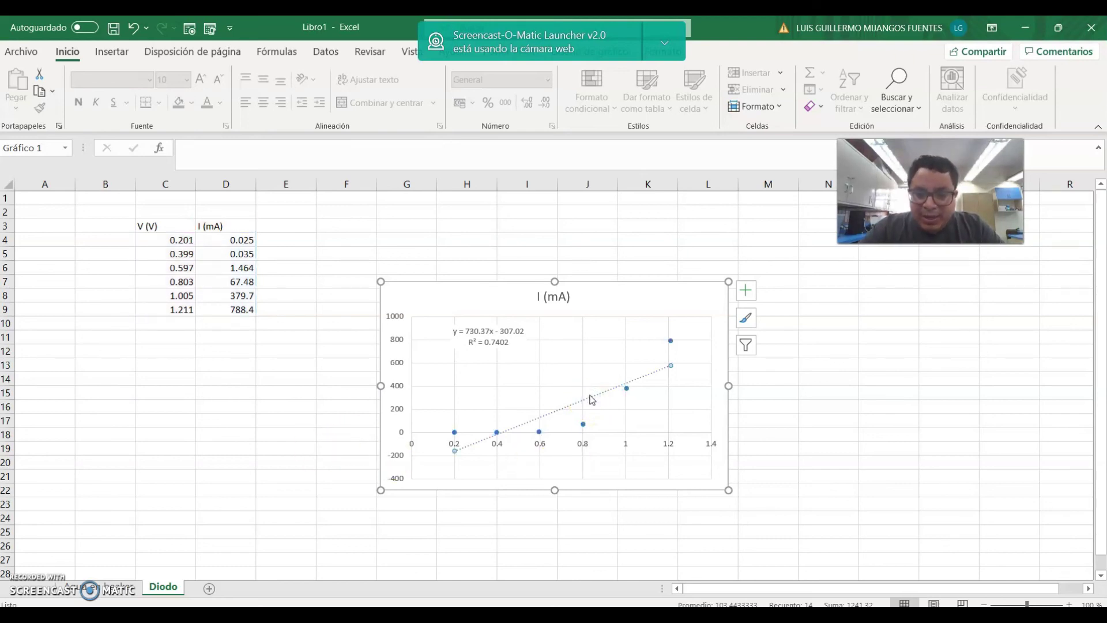
click(500, 346)
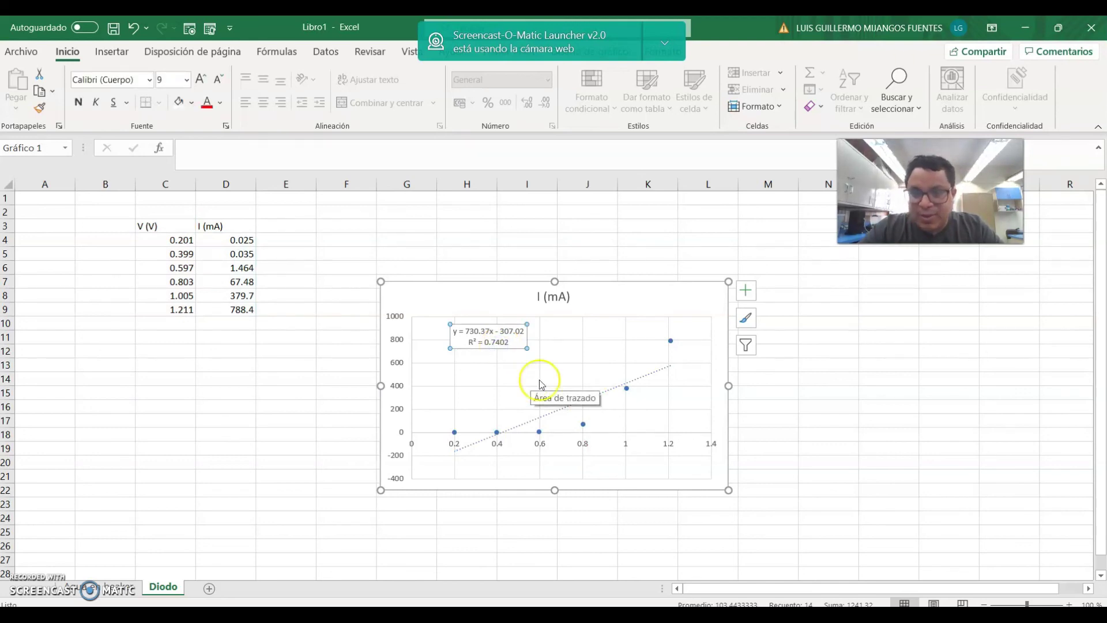
Step: Add an exponential trendline to the I (mA) series and show its equation and R² value on the chart
right_click(670, 341)
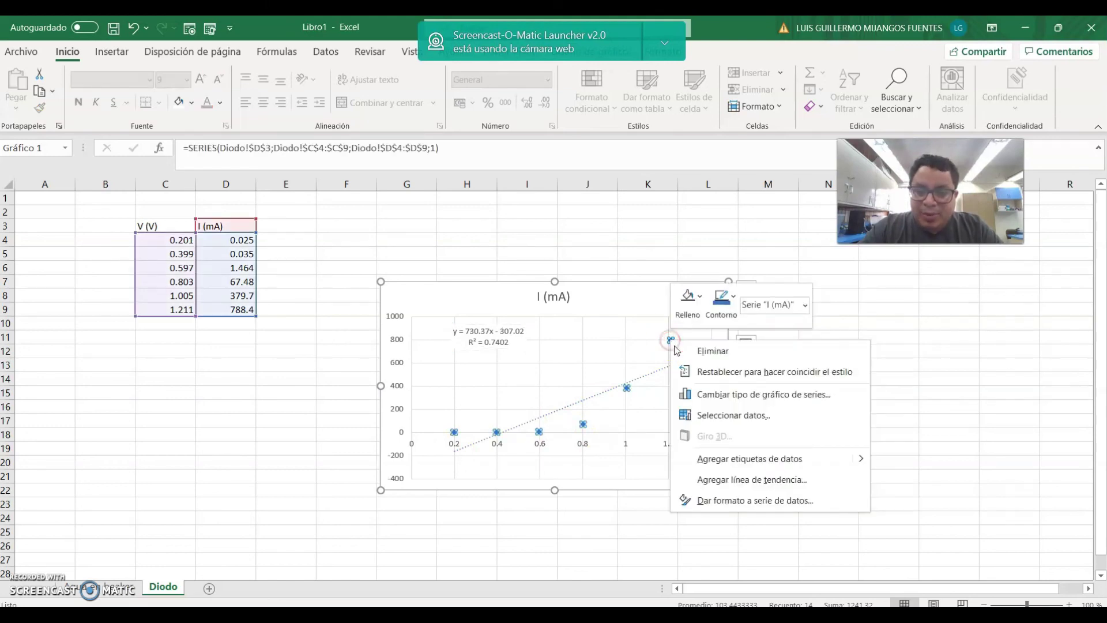
click(751, 482)
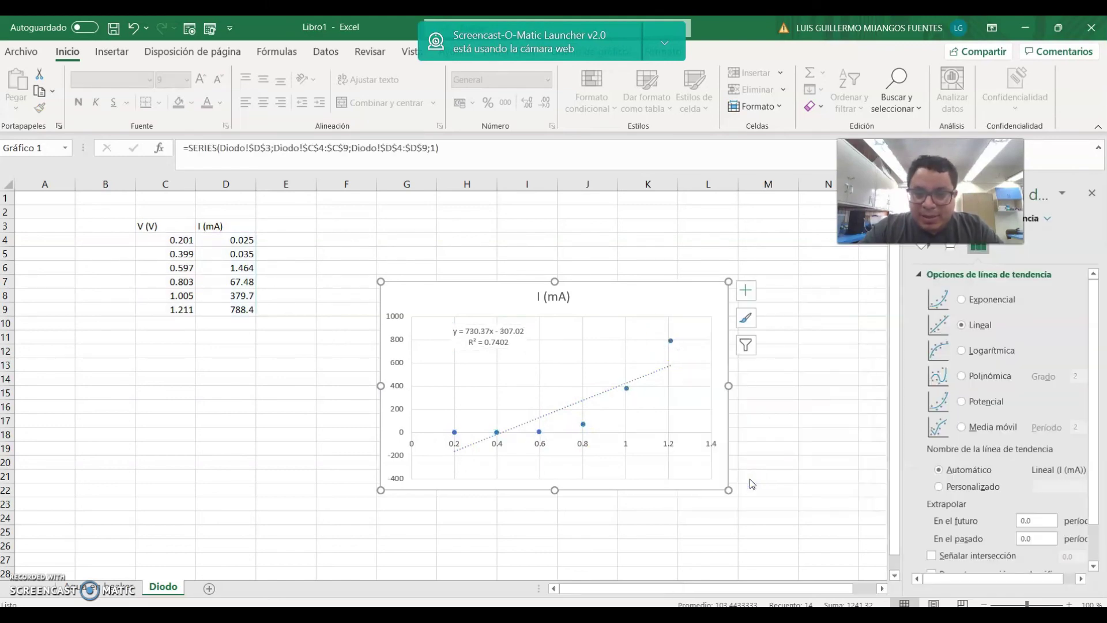
click(1001, 302)
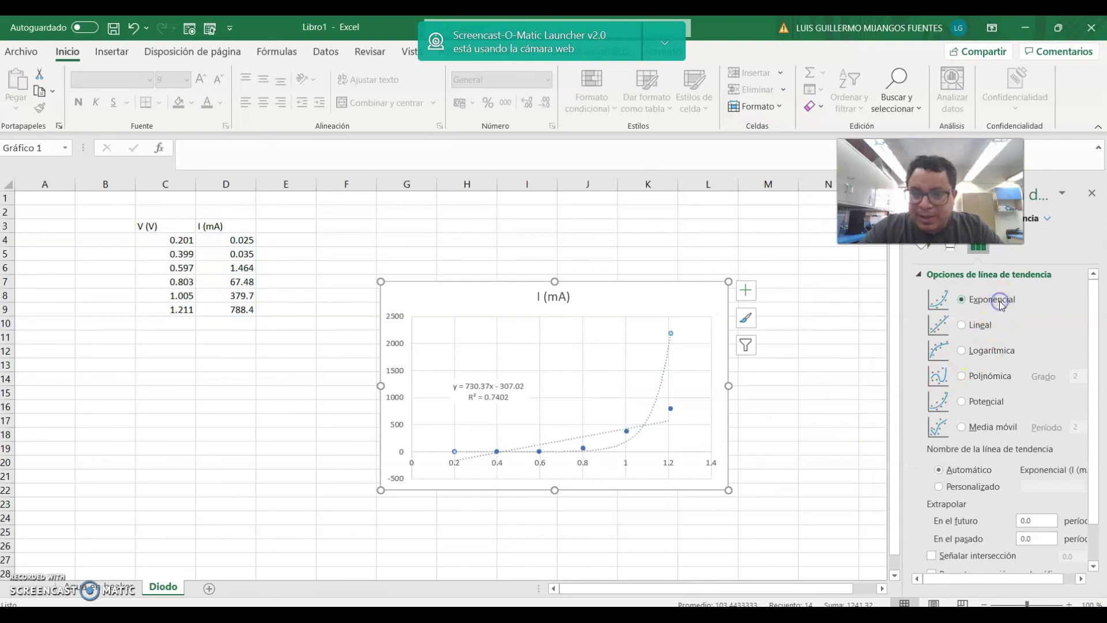
scroll(997, 365, down, 1)
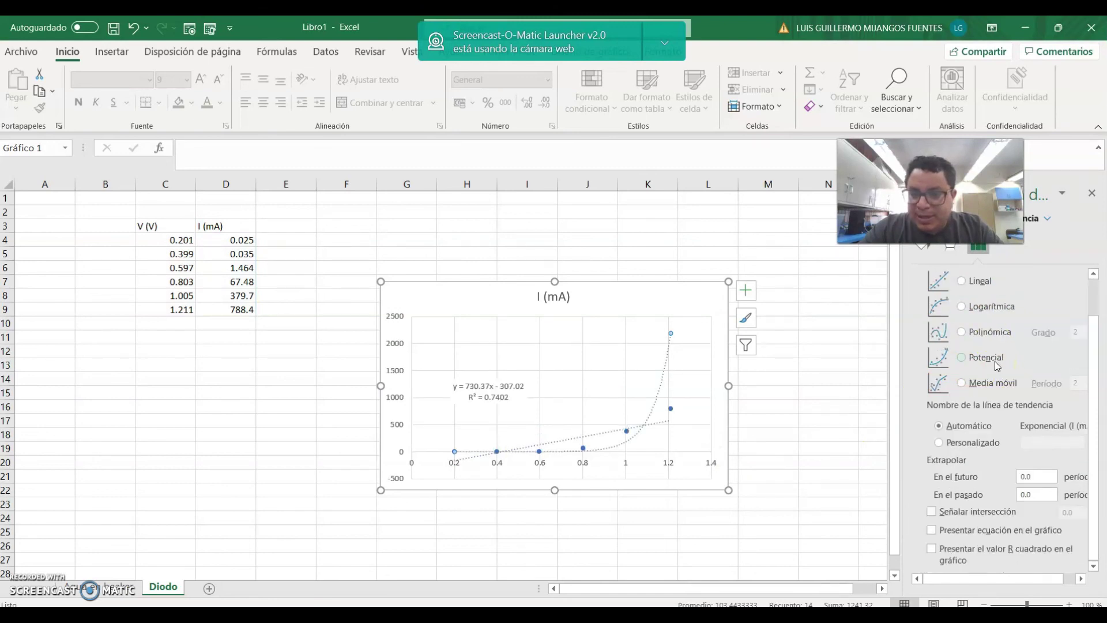
click(967, 538)
click(967, 547)
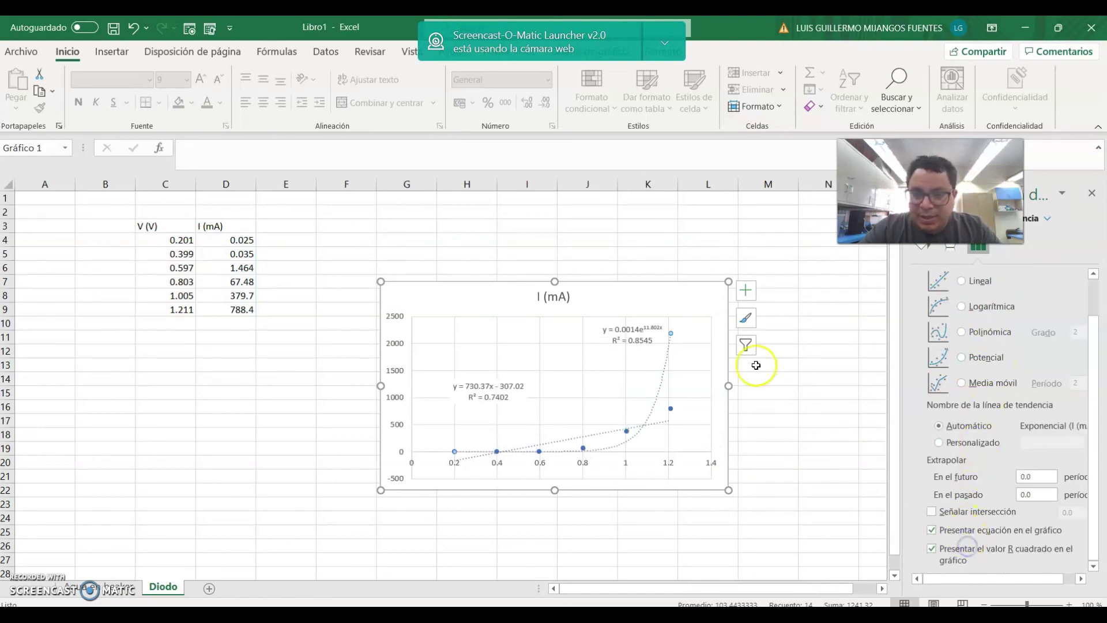
Step: Move the exponential equation label away from its curve and place the linear equation label beside it near the top of the plot
click(628, 328)
drag(628, 328, 563, 328)
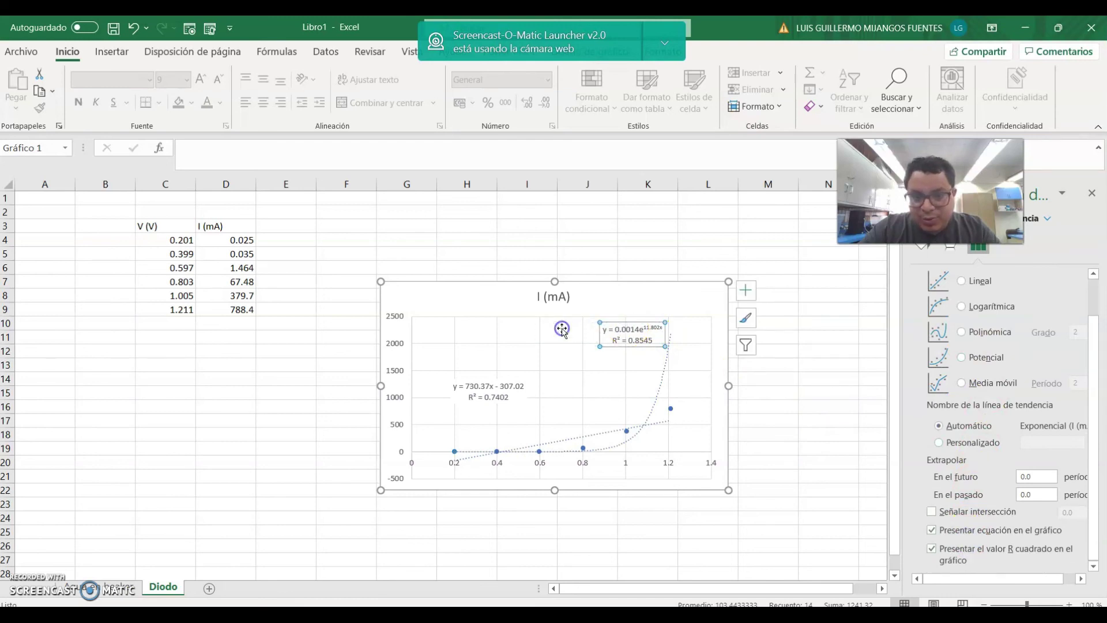
drag(495, 386, 491, 341)
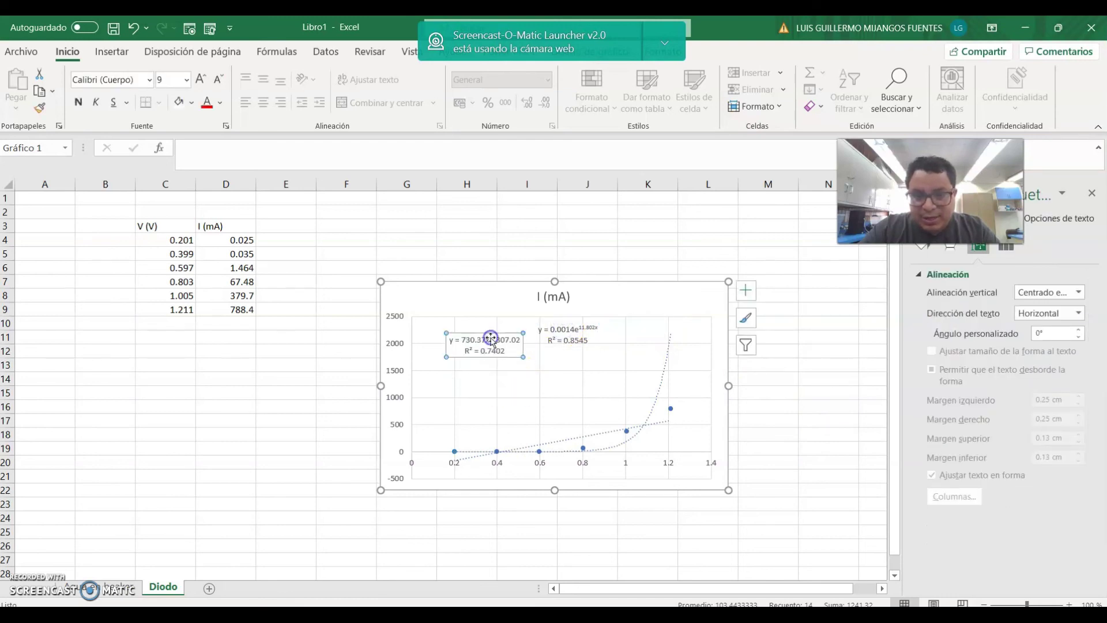
click(545, 335)
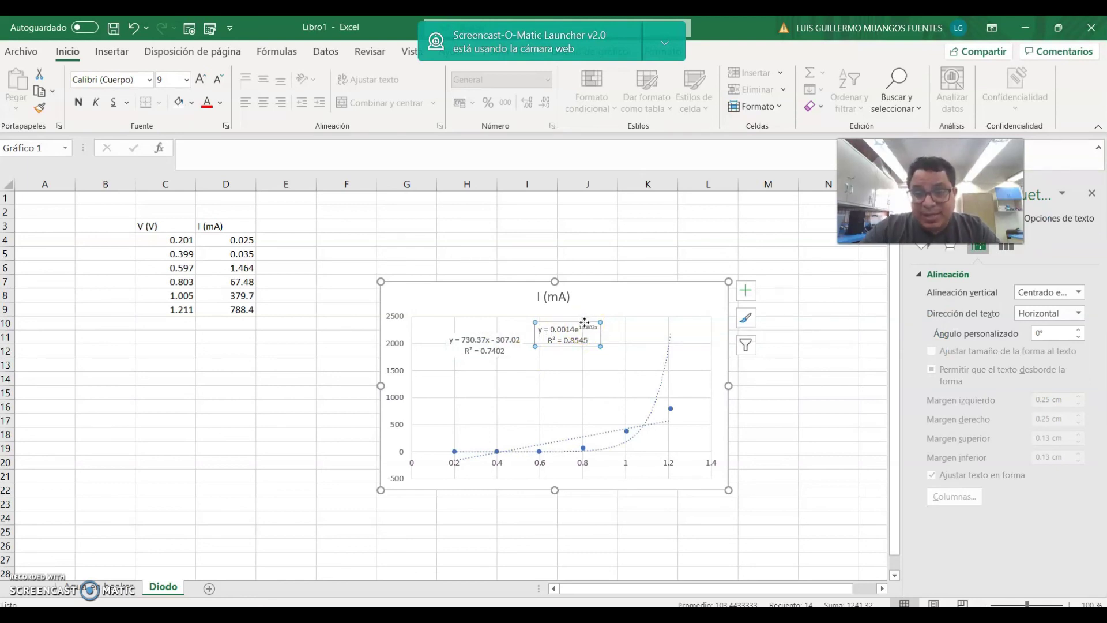
click(244, 185)
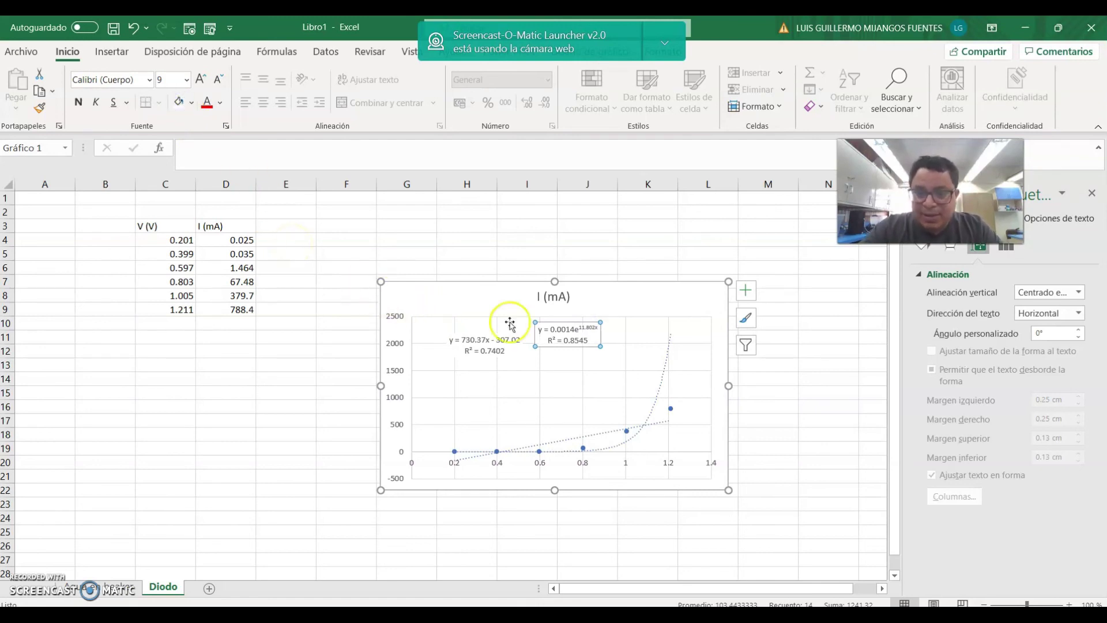
Step: Undo the recent changes to the equation labels and delete the exponential trendline from the diode chart
key(ctrl+z)
key(ctrl+z)
click(669, 368)
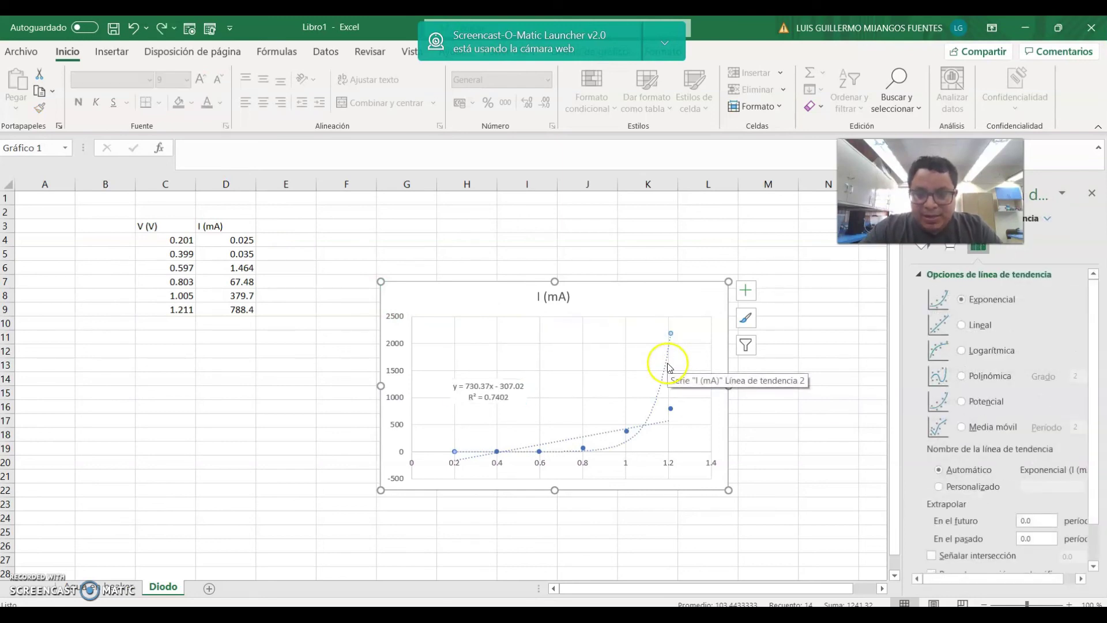
key(Delete)
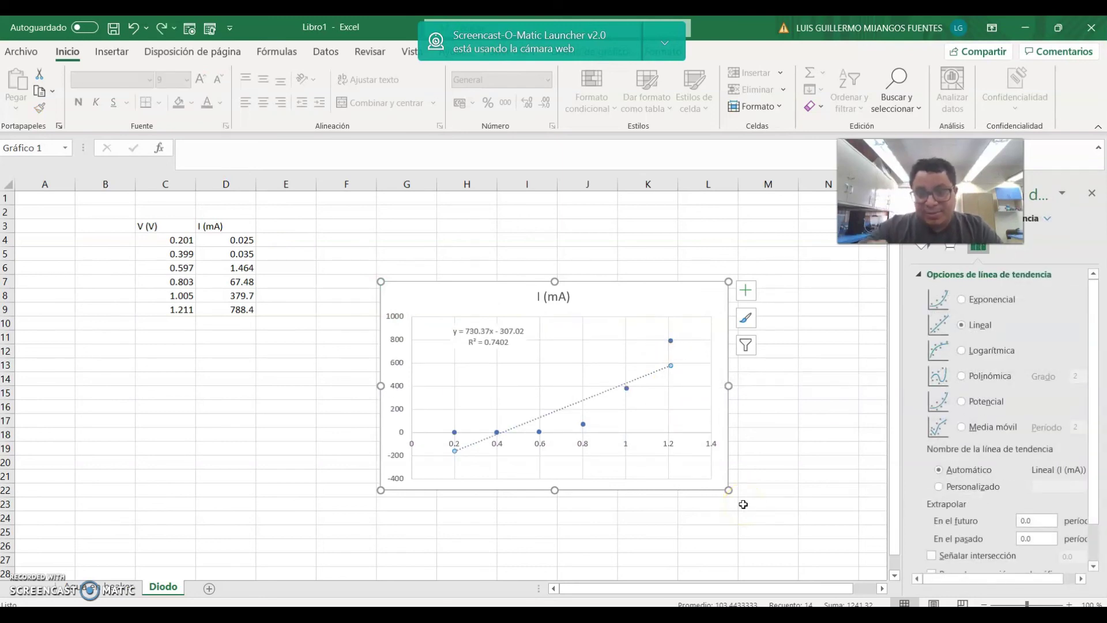